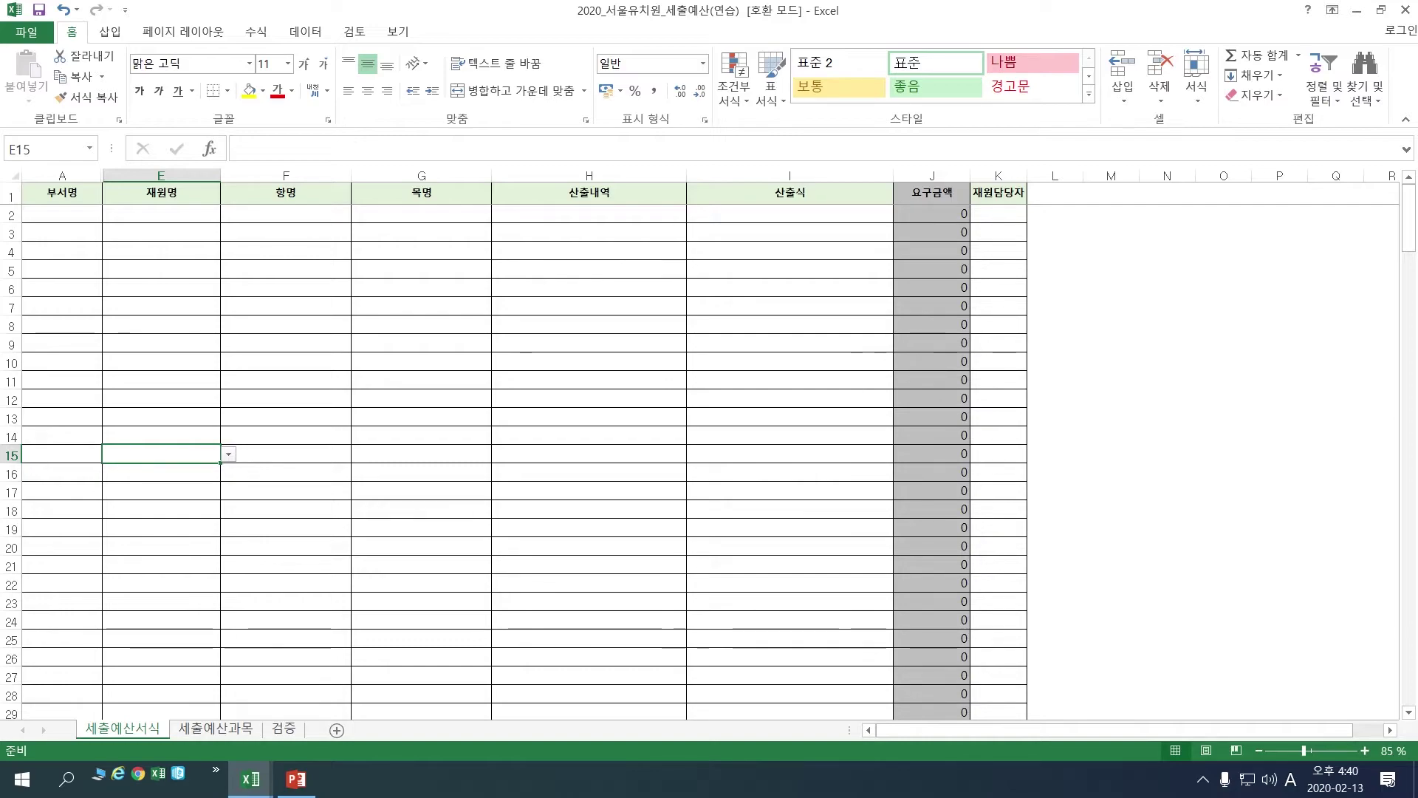
Look at the 재원명 choices for row 2, and select 교원인건비 as the 항명 in F2.
click(161, 214)
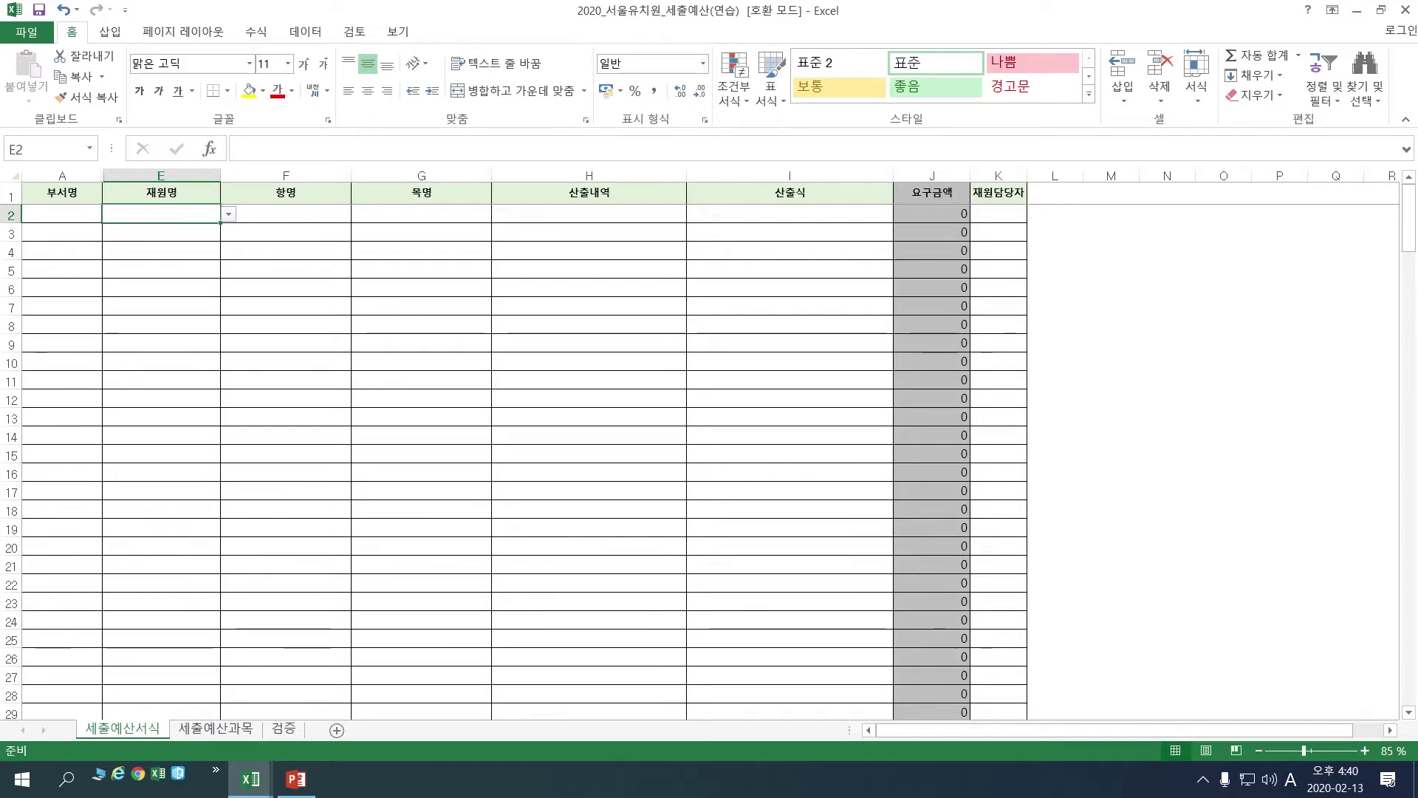
key(alt+Down)
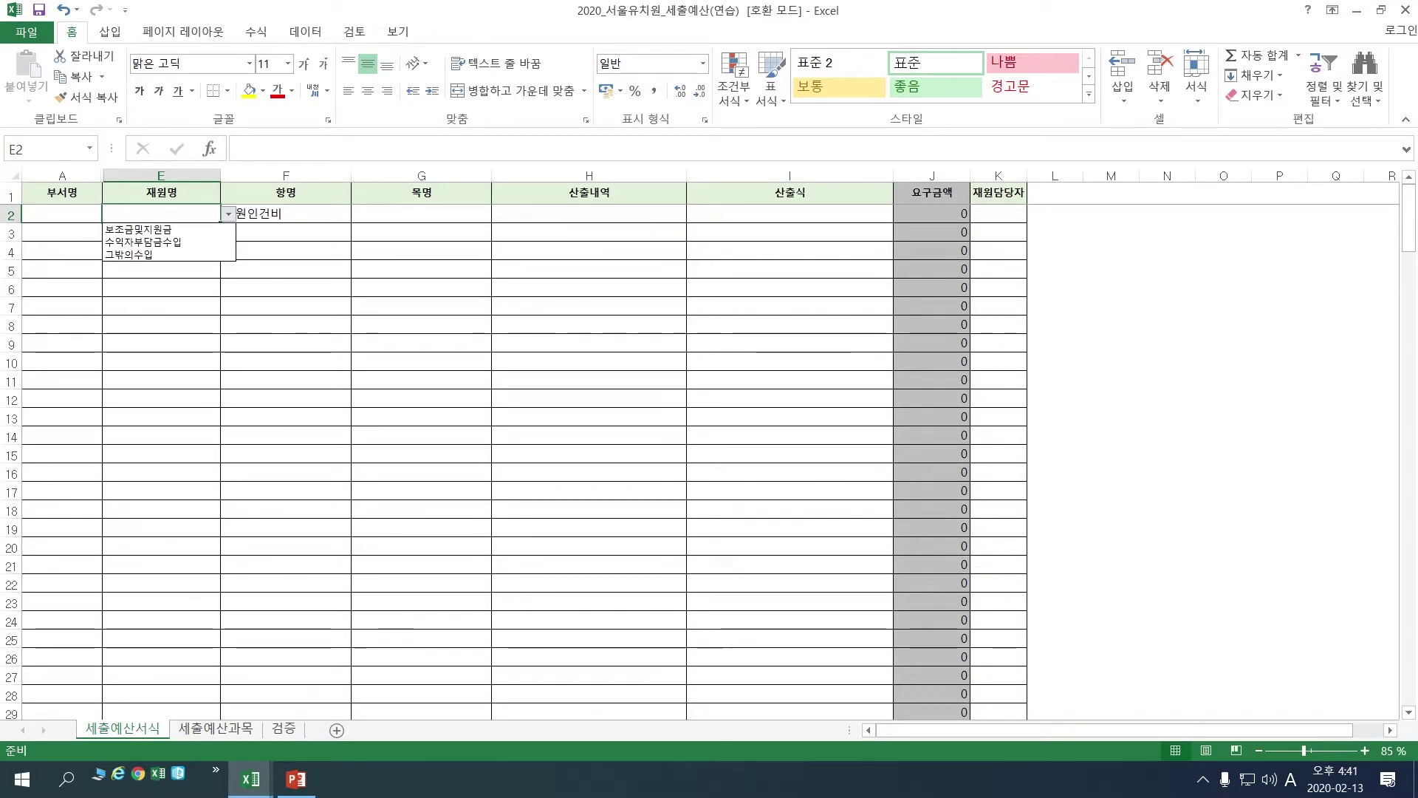
click(285, 213)
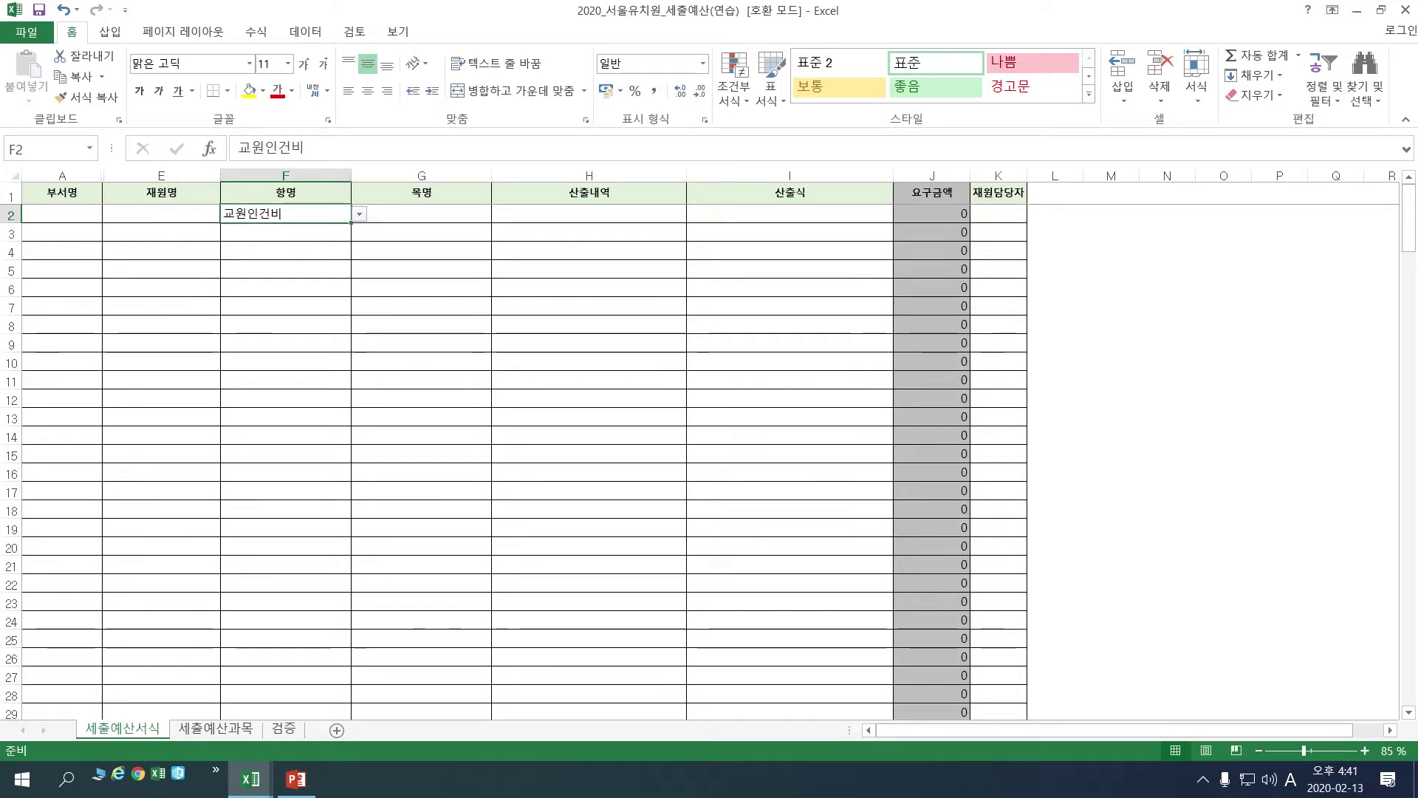
click(421, 214)
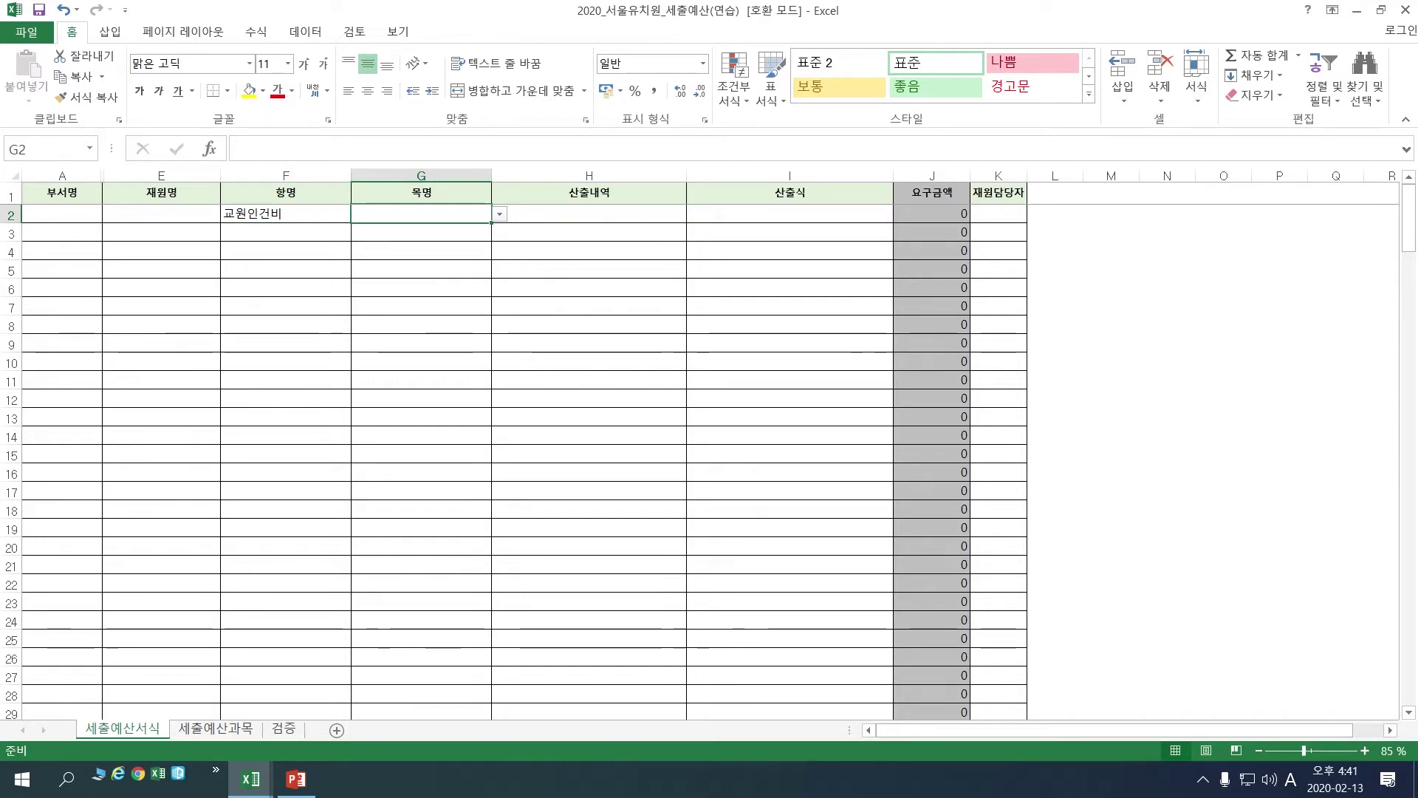
click(285, 213)
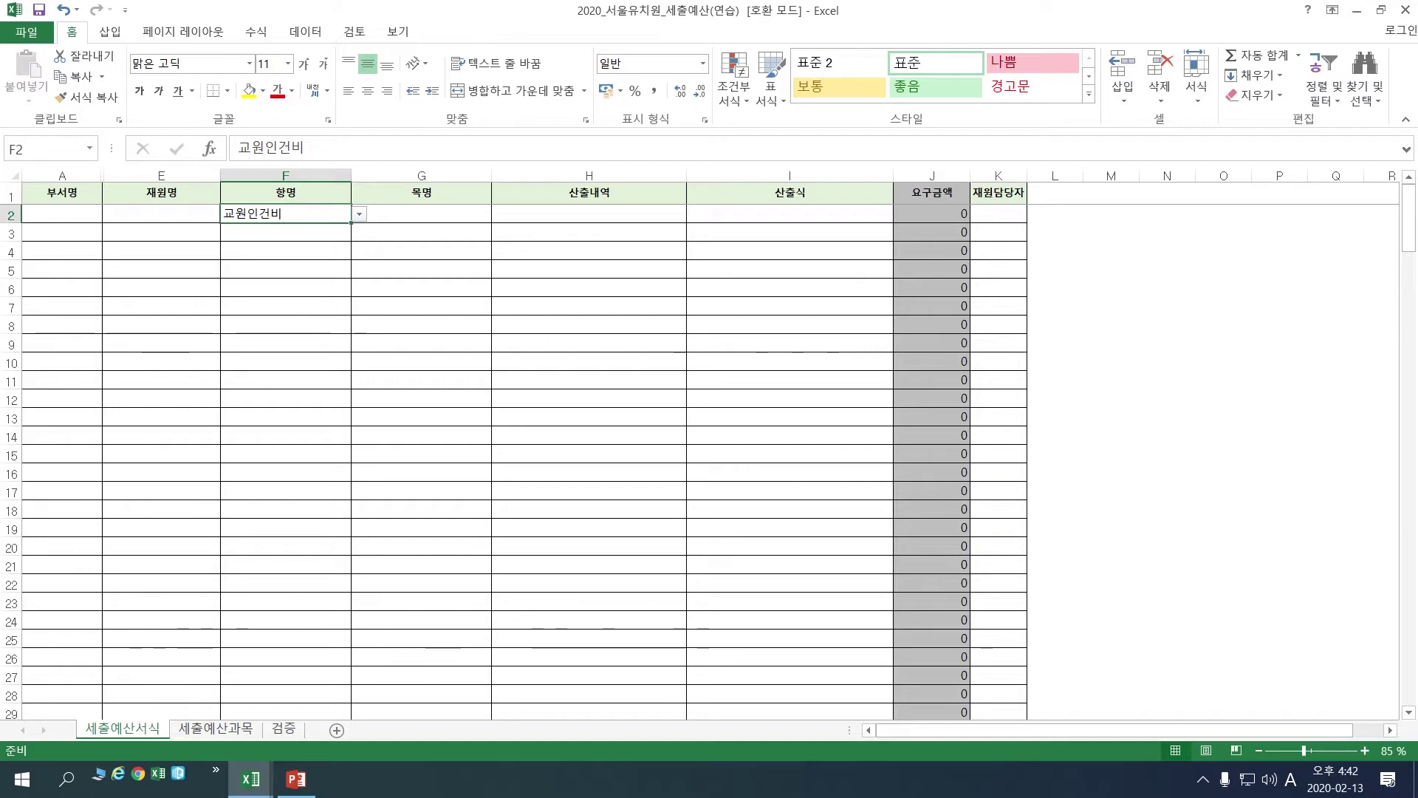
key(alt+Down)
key(Return)
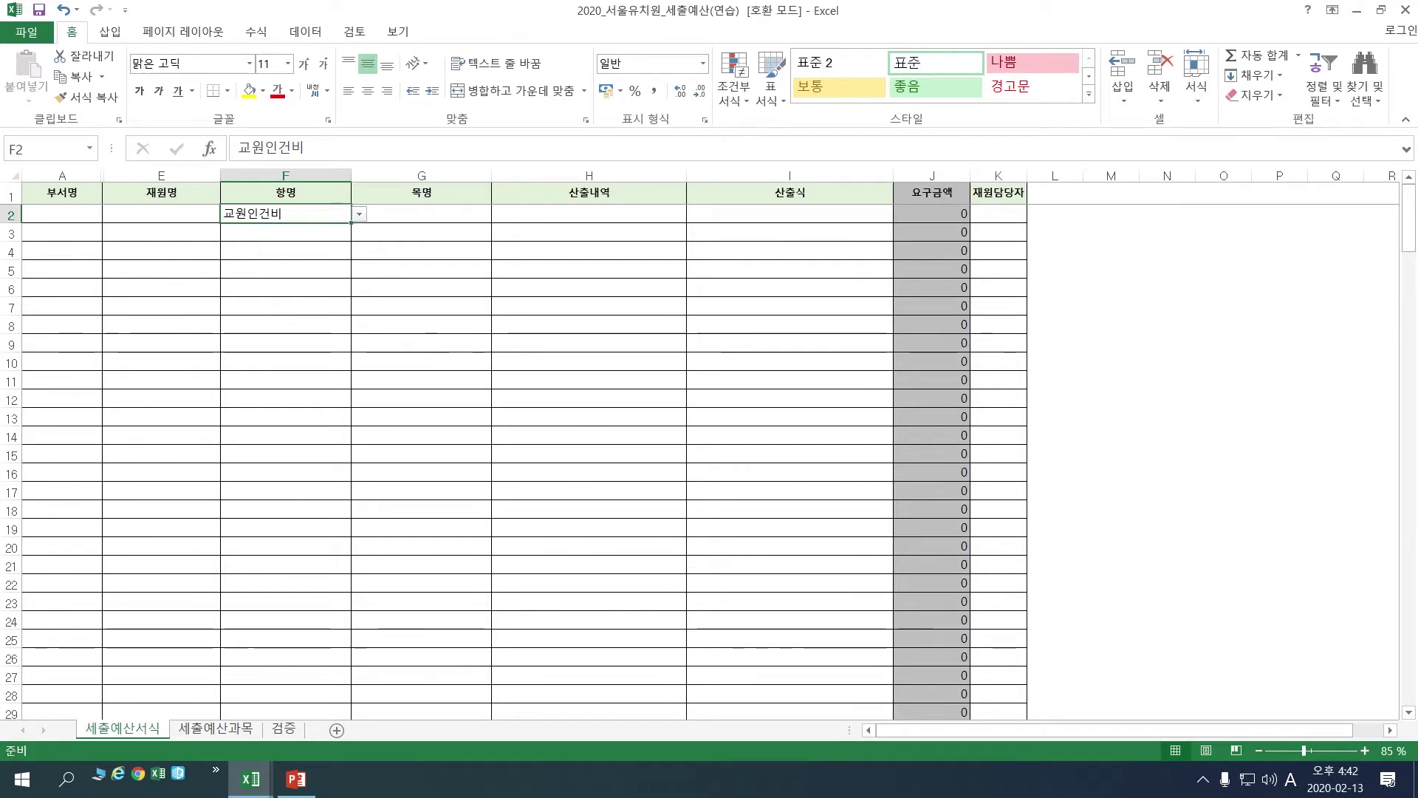
Review the 부서명 and 재원명 headers and browse the 재원명 choices in E3 without picking one.
click(62, 194)
click(161, 193)
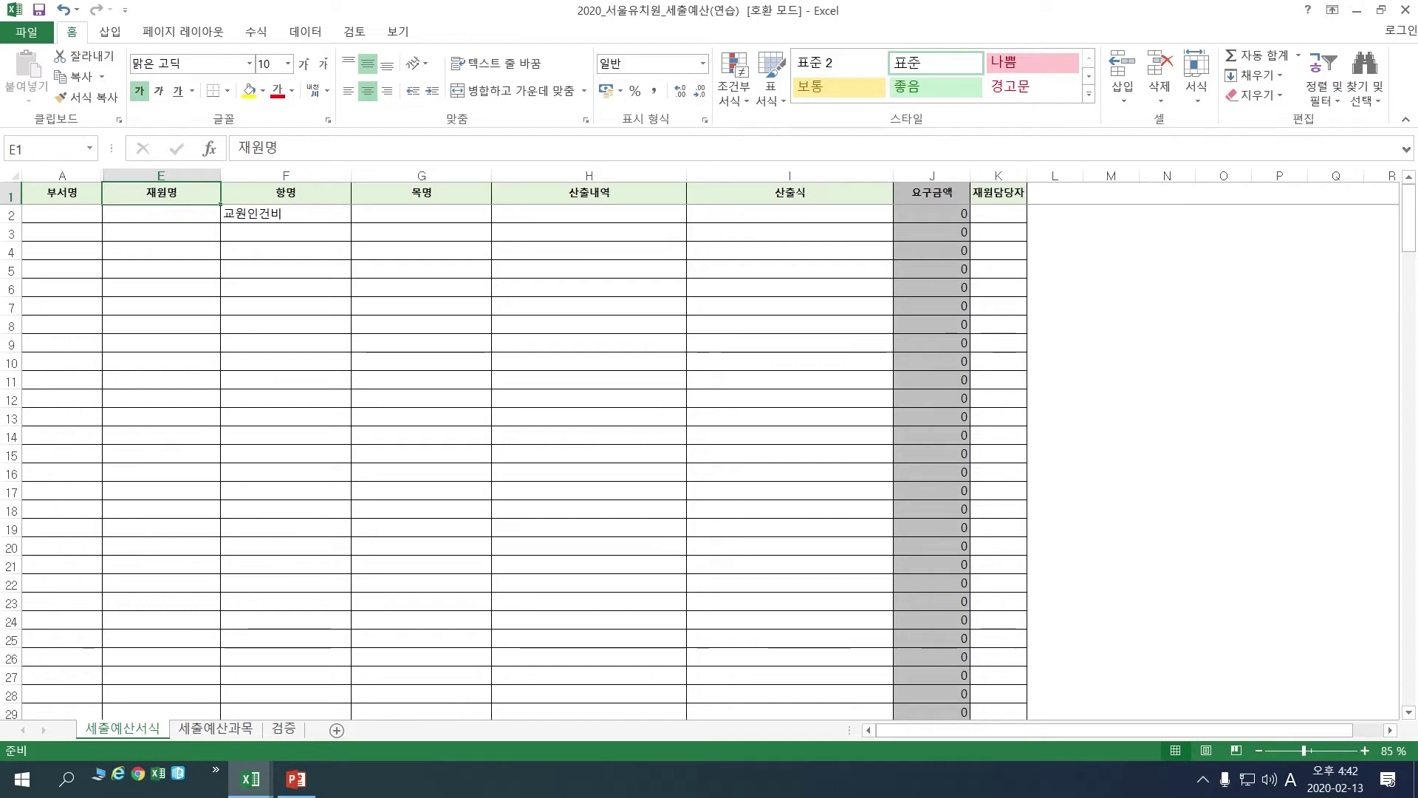
click(160, 232)
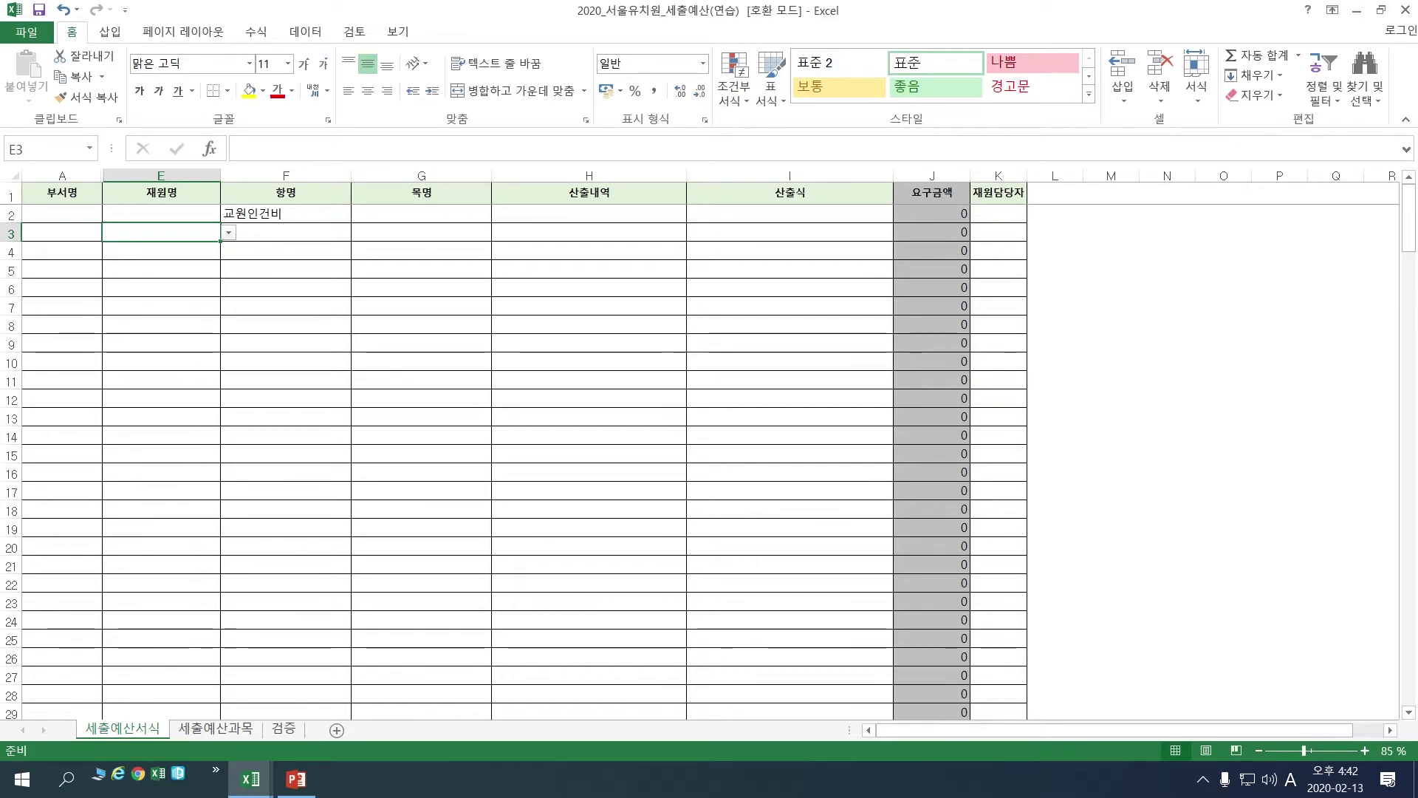
key(alt+Down)
key(Down)
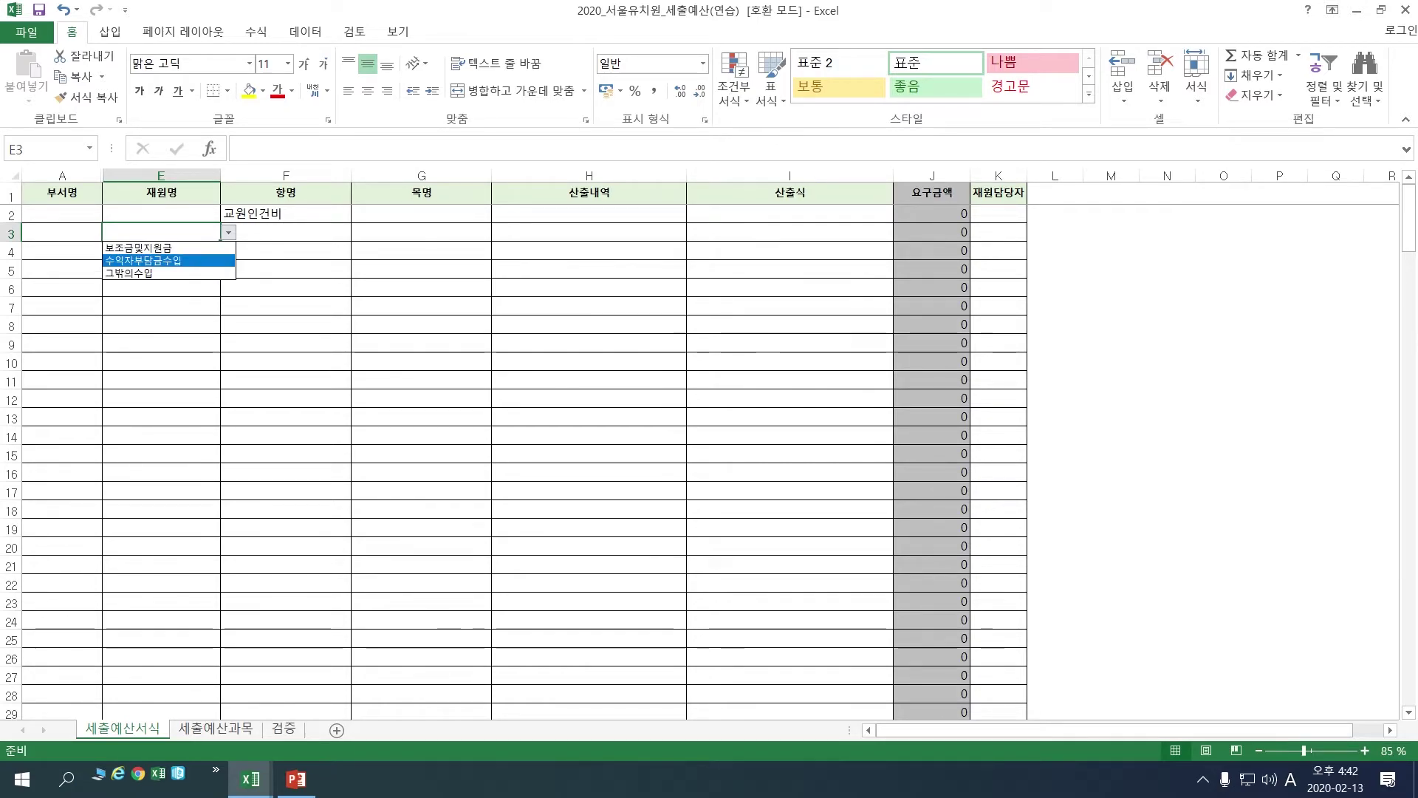
key(Up)
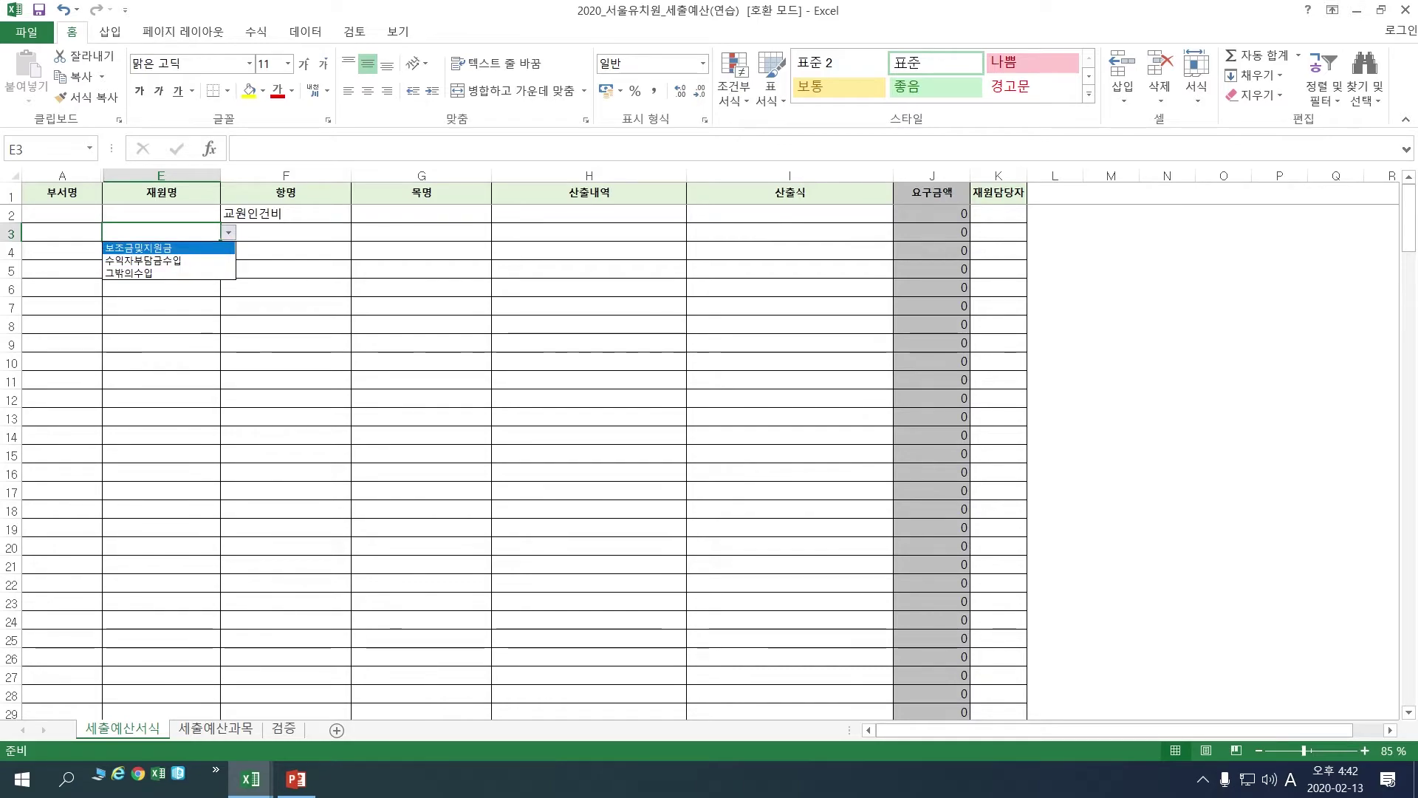
key(Down)
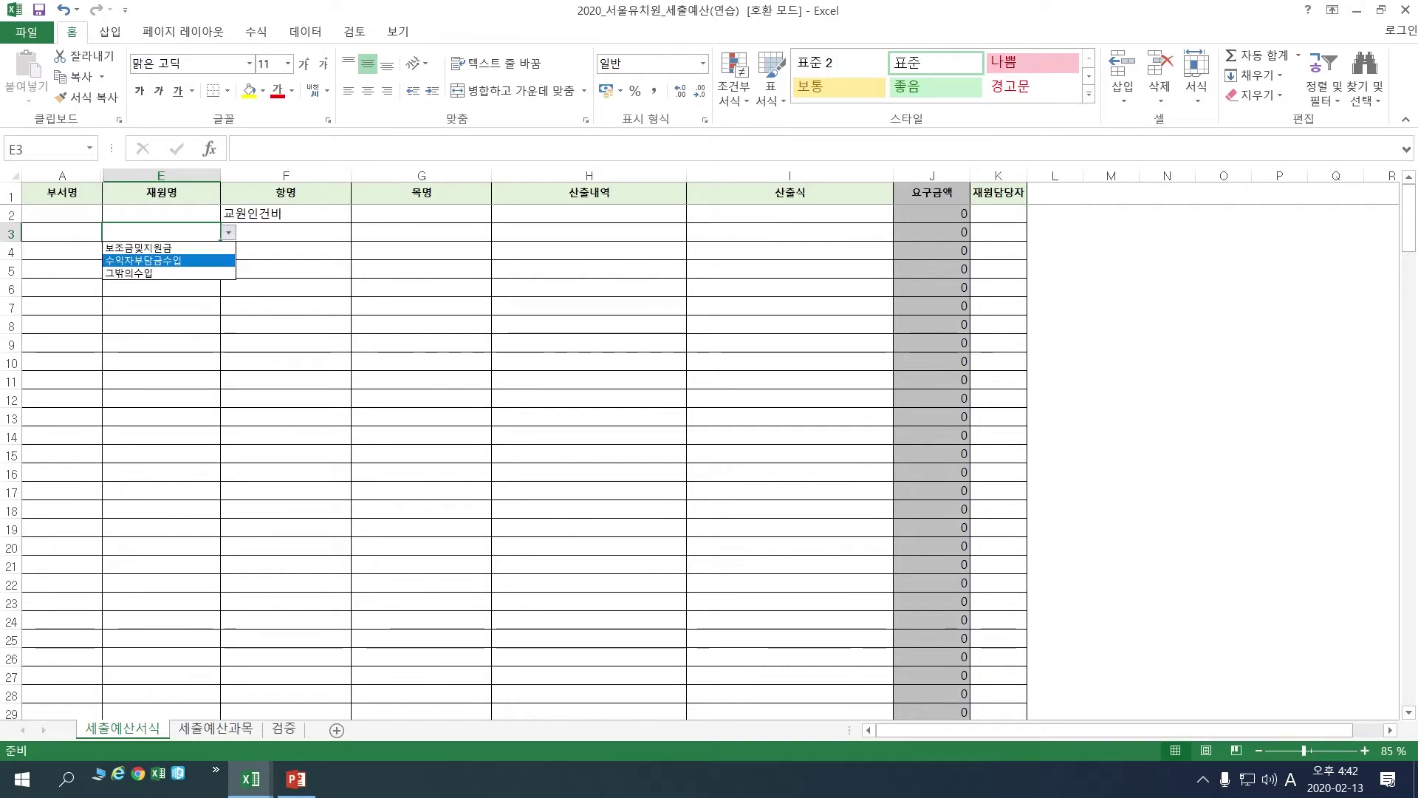
key(Down)
key(Escape)
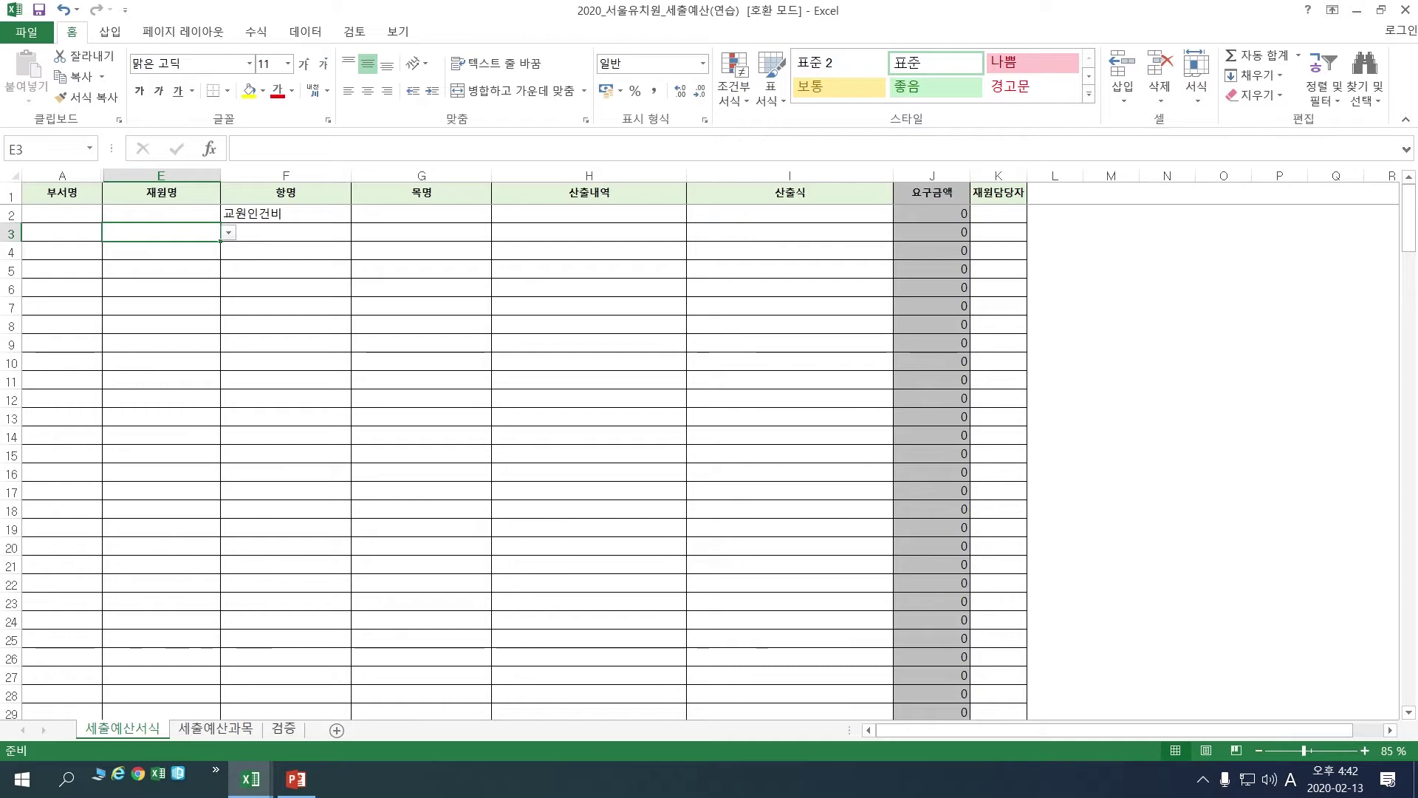
Examine the 보조금및 지원금, 수익자부담금수입 and 그밖의 수입 columns of the table on the 검증 sheet.
key(ctrl+Page_Down)
key(ctrl+Page_Down)
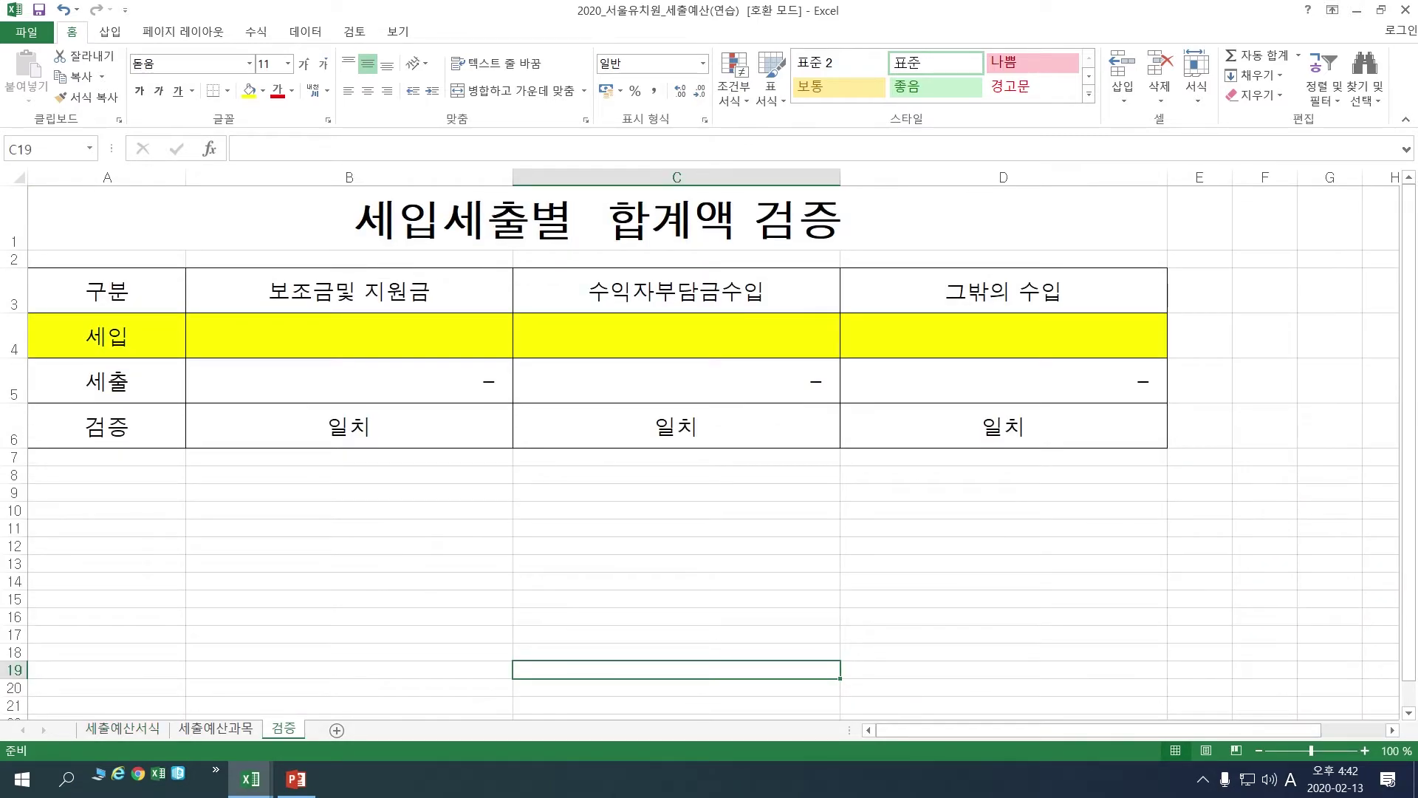
click(349, 290)
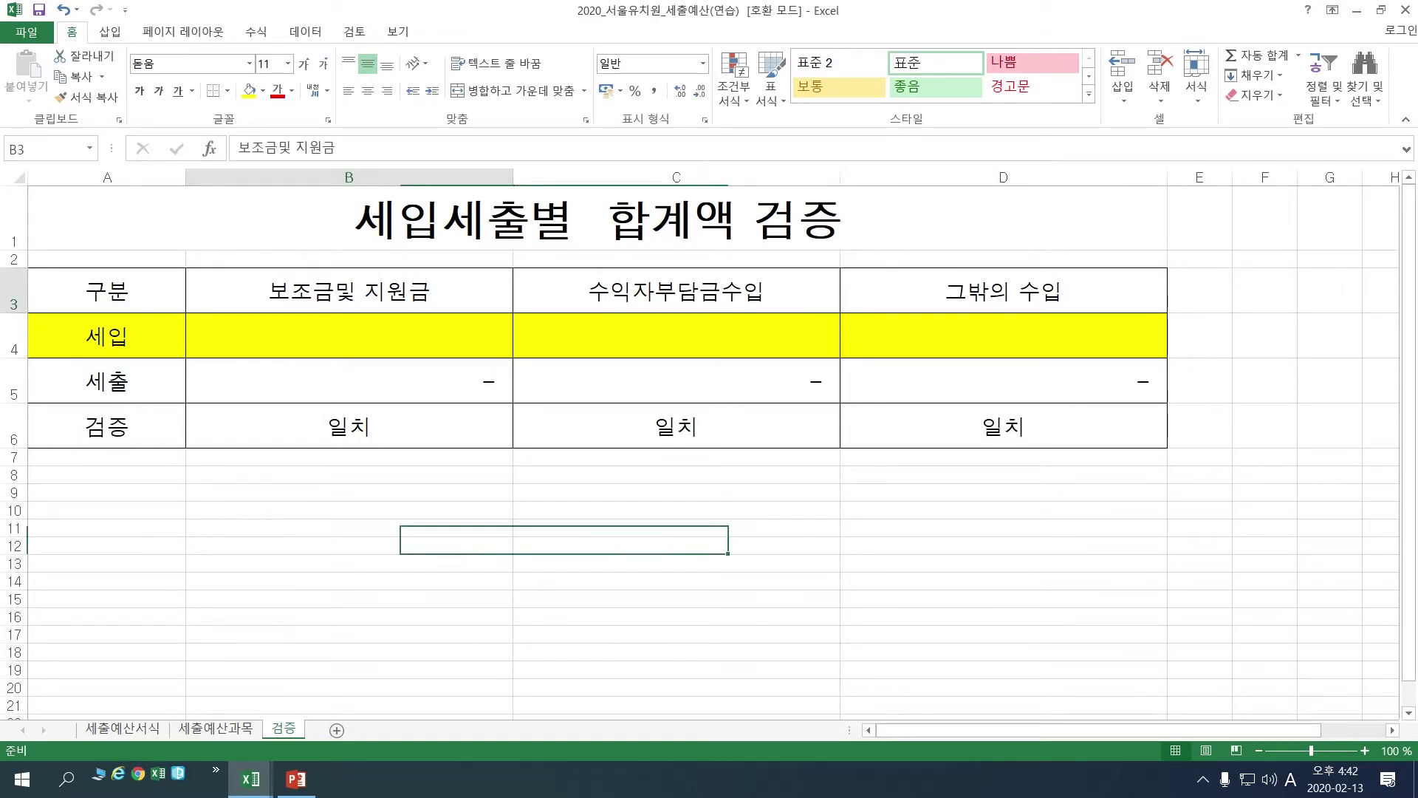
key(shift+Down)
key(shift+Down)
key(shift+Down)
drag(676, 290, 676, 426)
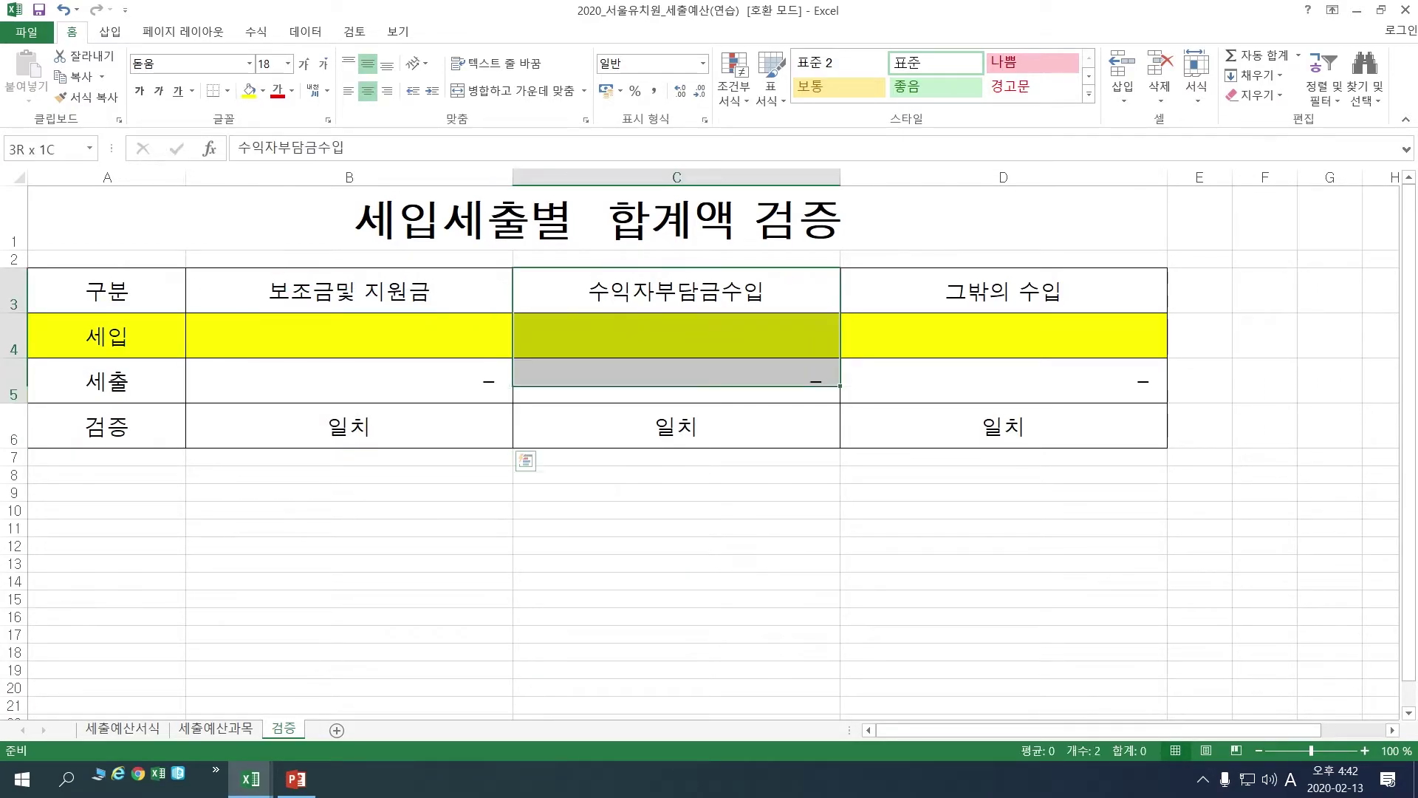
drag(1003, 290, 1003, 427)
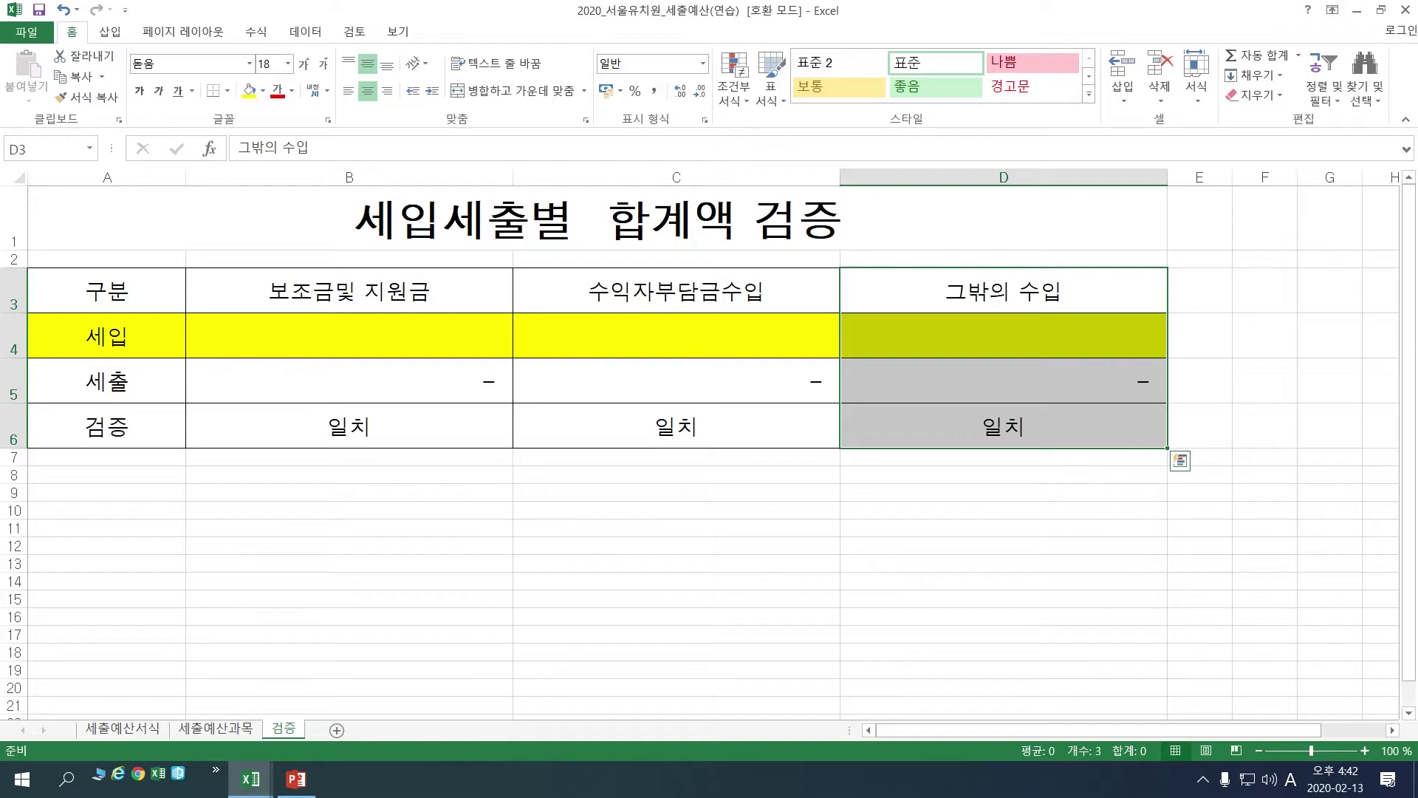
Examine the 세입 and 세출 rows of the 검증 table, including the SUMIF formulas for each funding source.
click(107, 336)
click(107, 381)
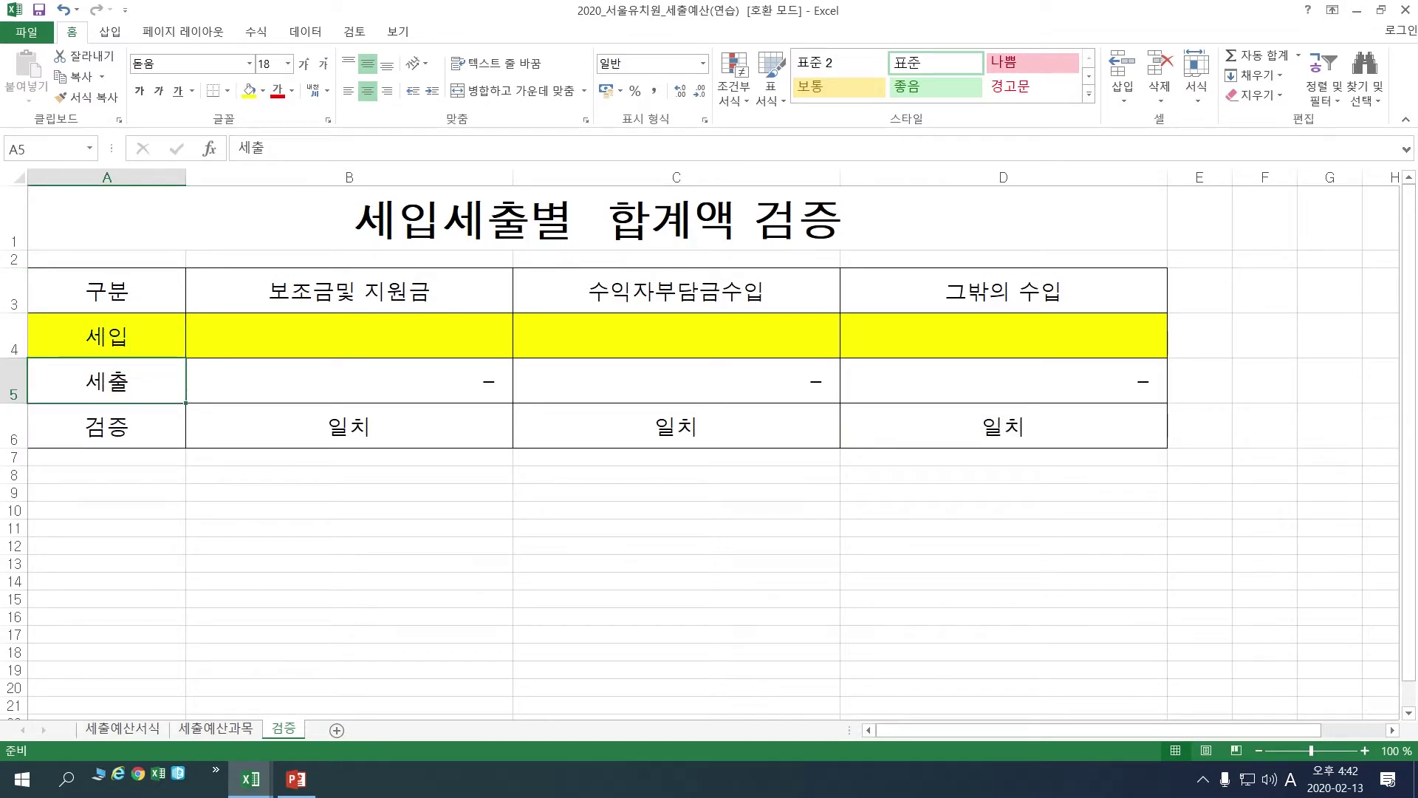
click(348, 336)
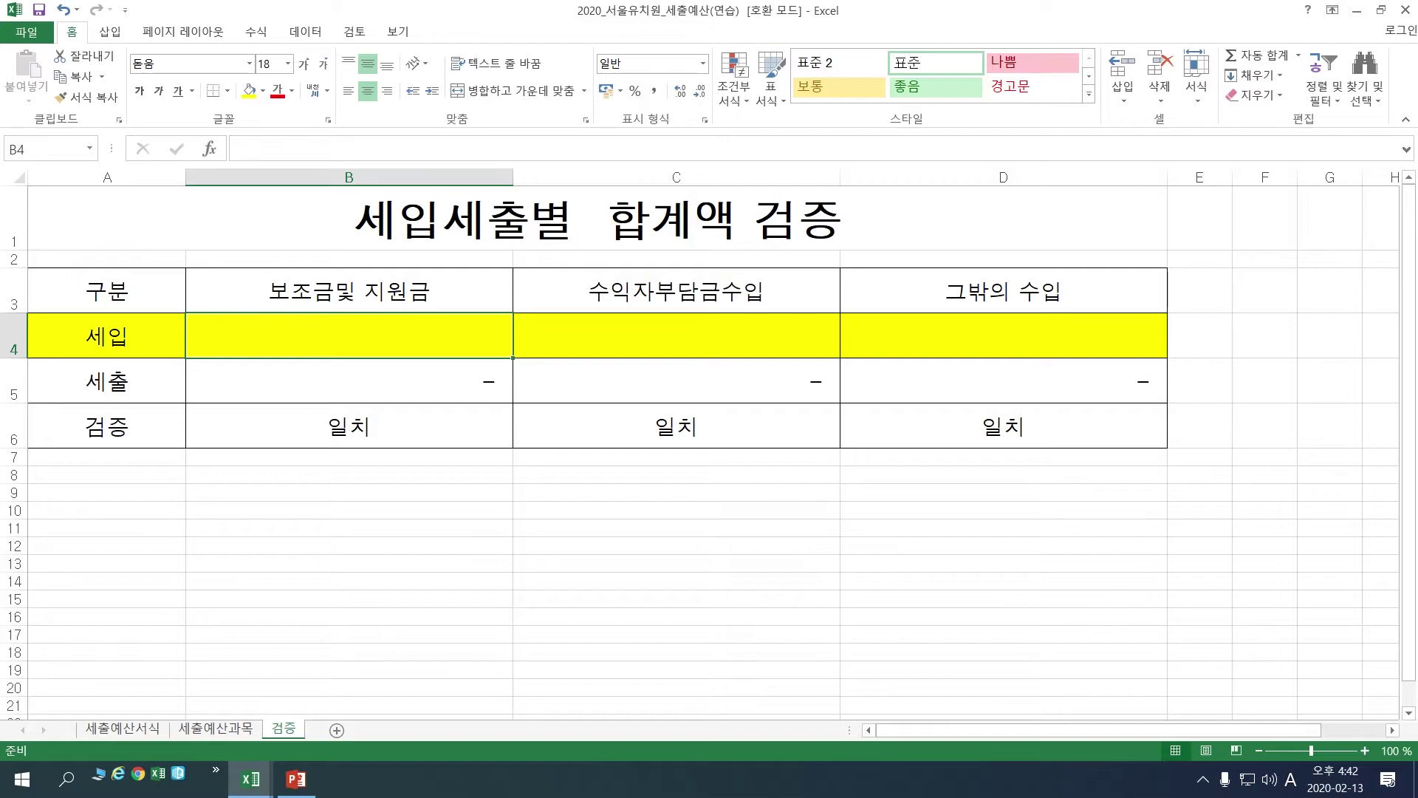
click(675, 336)
click(1003, 336)
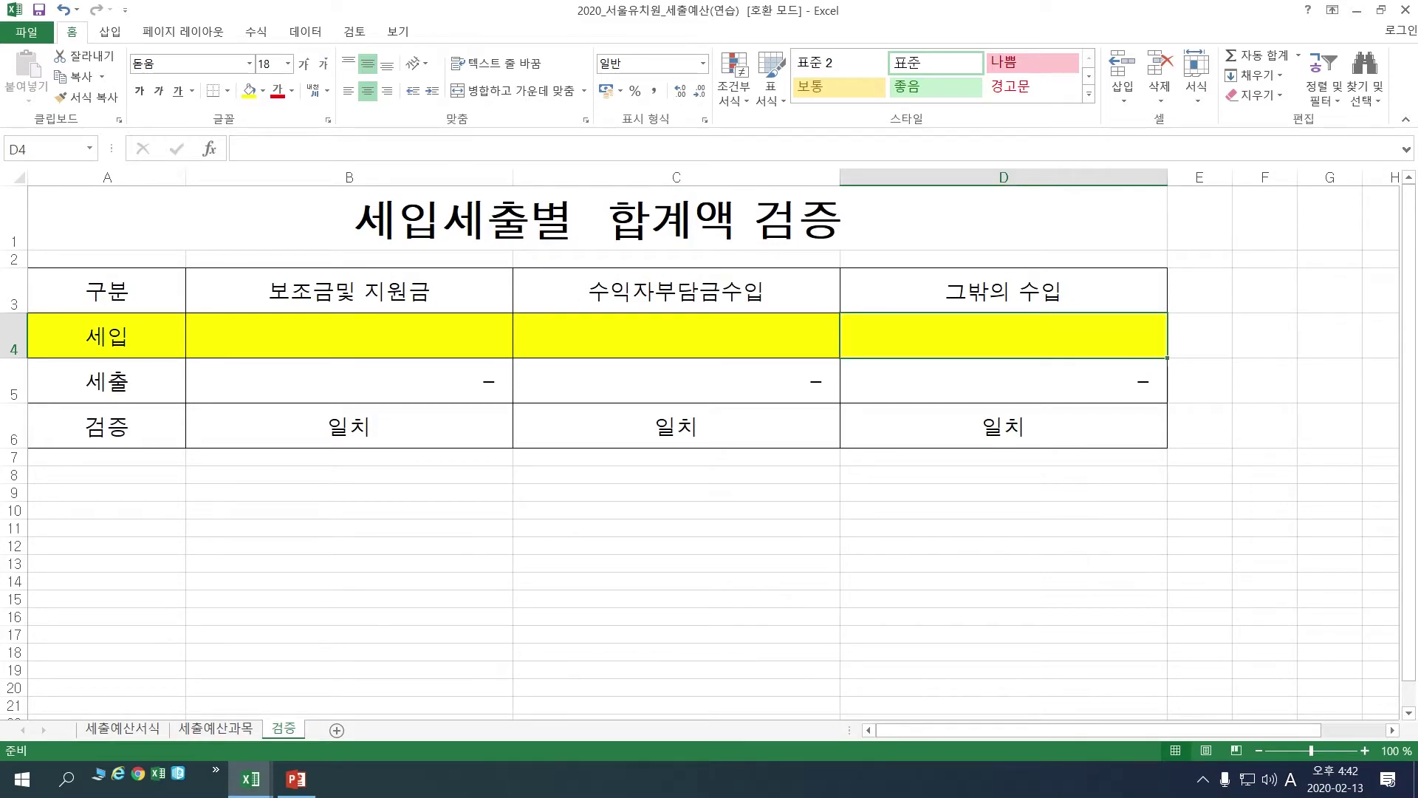
click(349, 380)
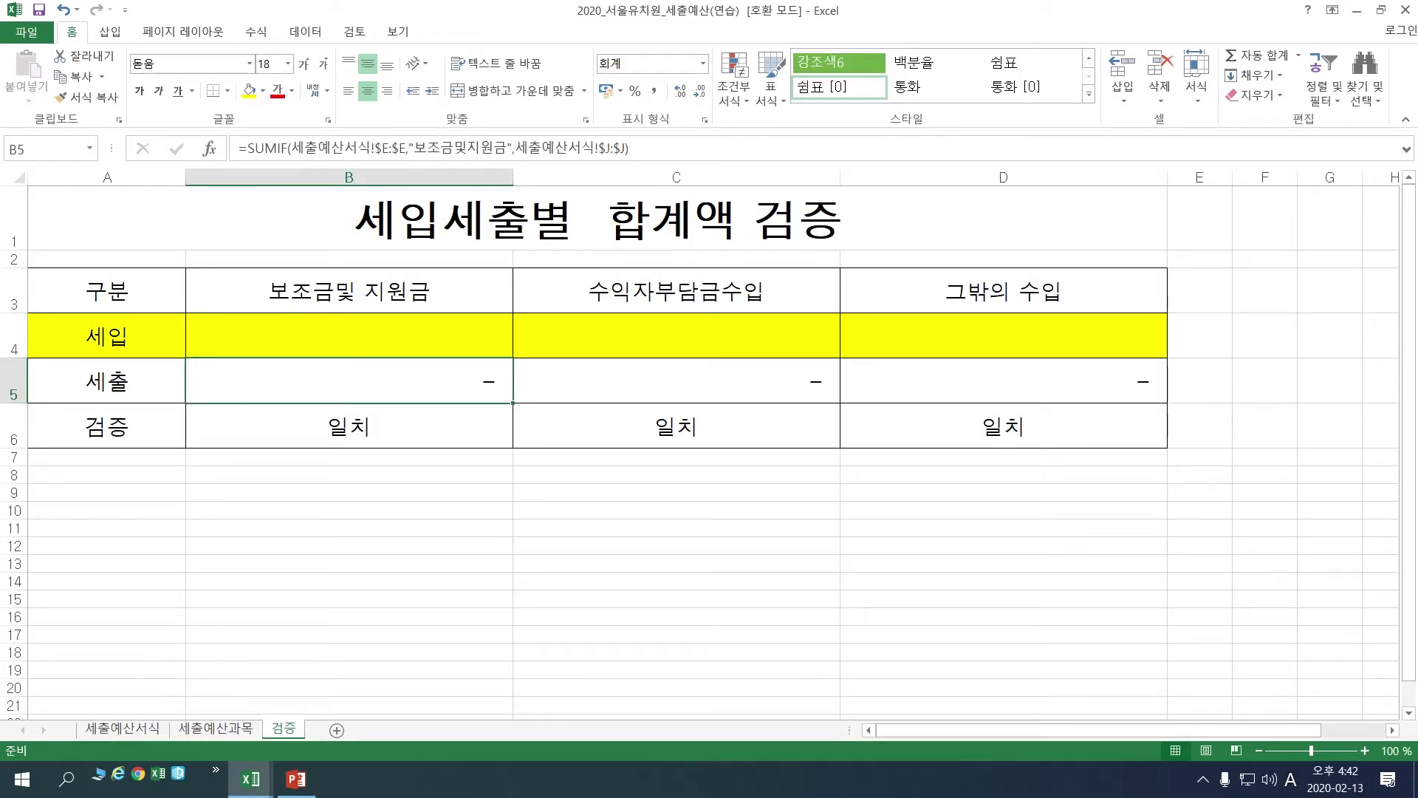
click(676, 381)
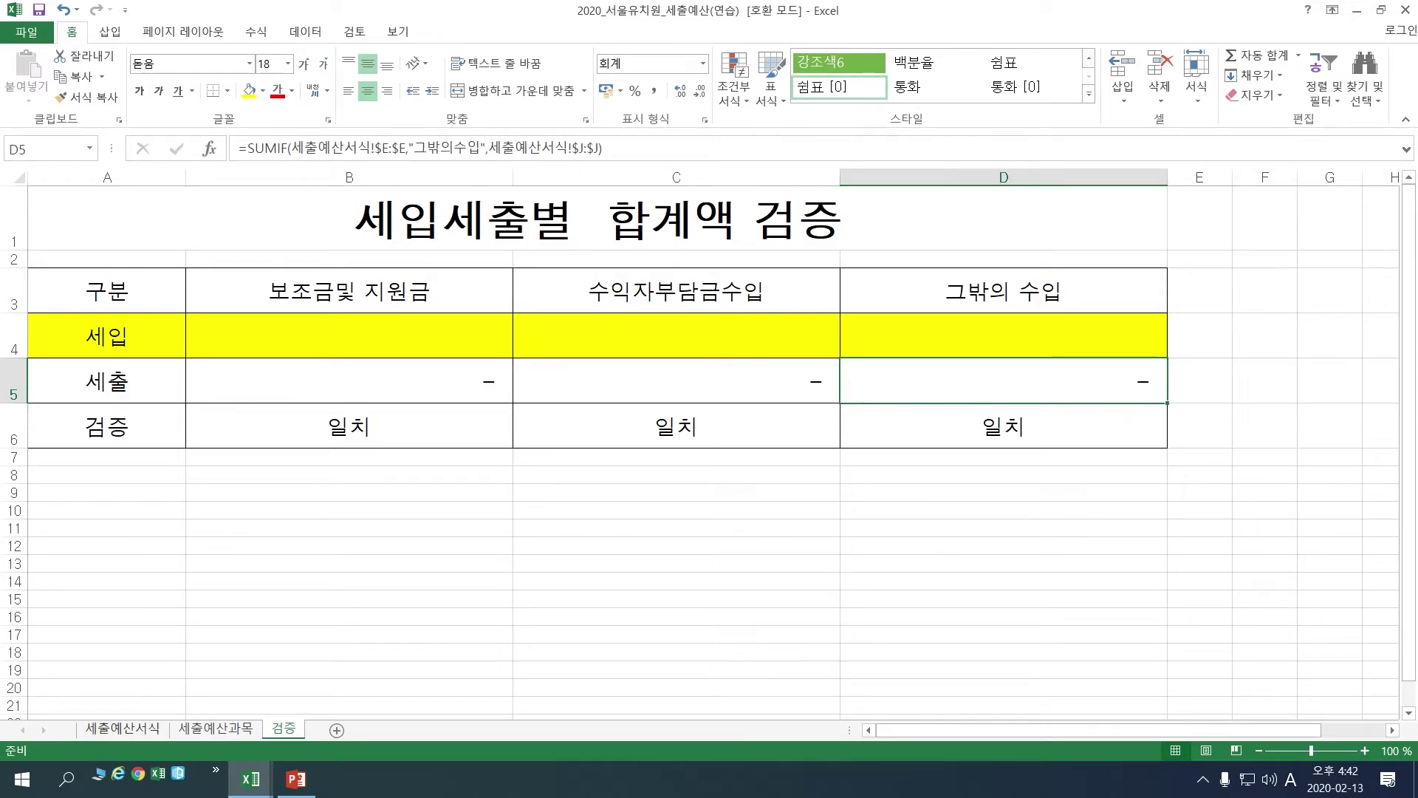
Check the 세출예산서식 sheet and clear the 세출 formulas in B5:D5 on the 검증 sheet.
key(ctrl+Page_Up)
key(ctrl+Page_Up)
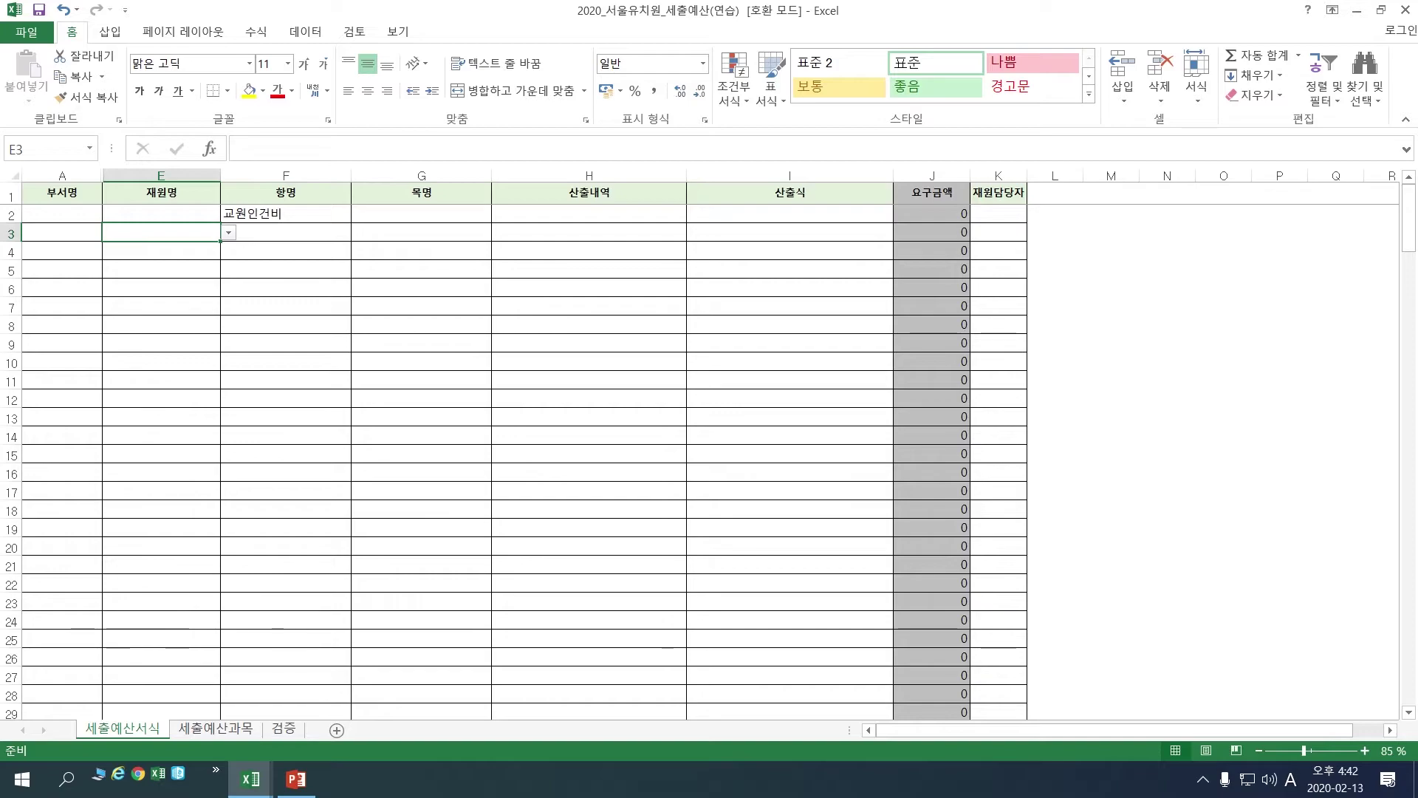
key(ctrl+Page_Down)
key(ctrl+Page_Down)
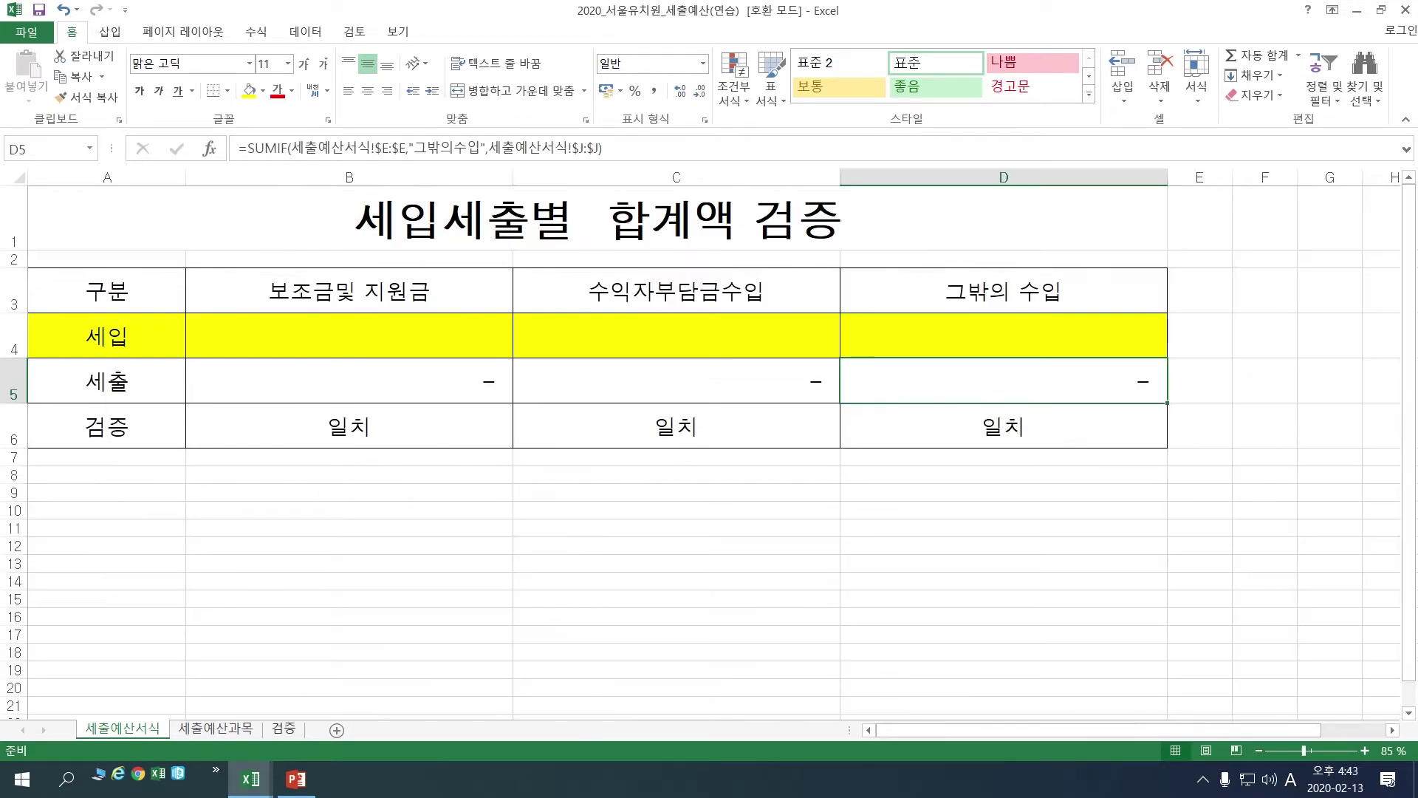
drag(349, 380, 1003, 380)
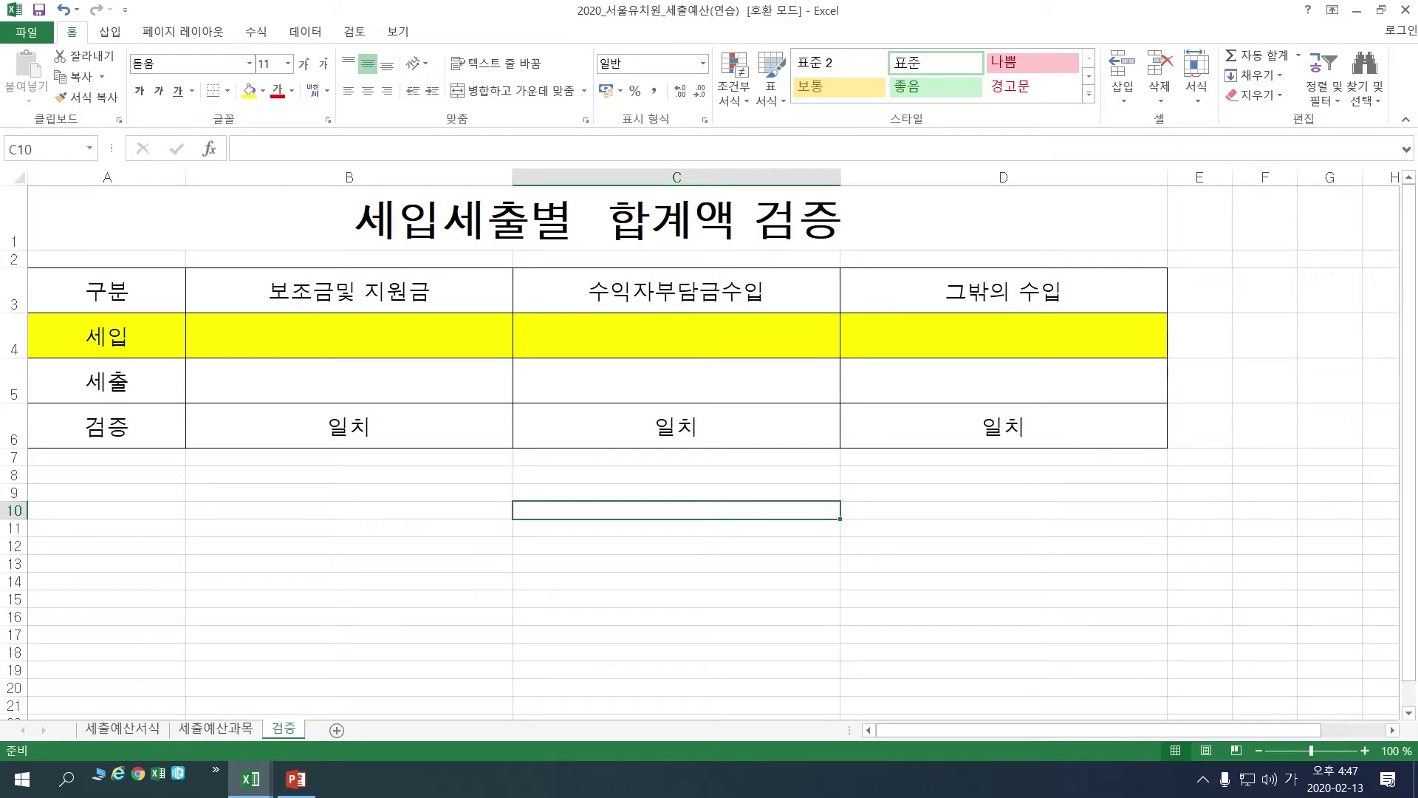
Look up the 보조금 및 지원금 예산액 in the 기존 유치원 예산서 서식(예시) workbook and enter 344120000 as its 세입 in B4 on the 검증 sheet.
drag(349, 290, 1003, 336)
click(676, 545)
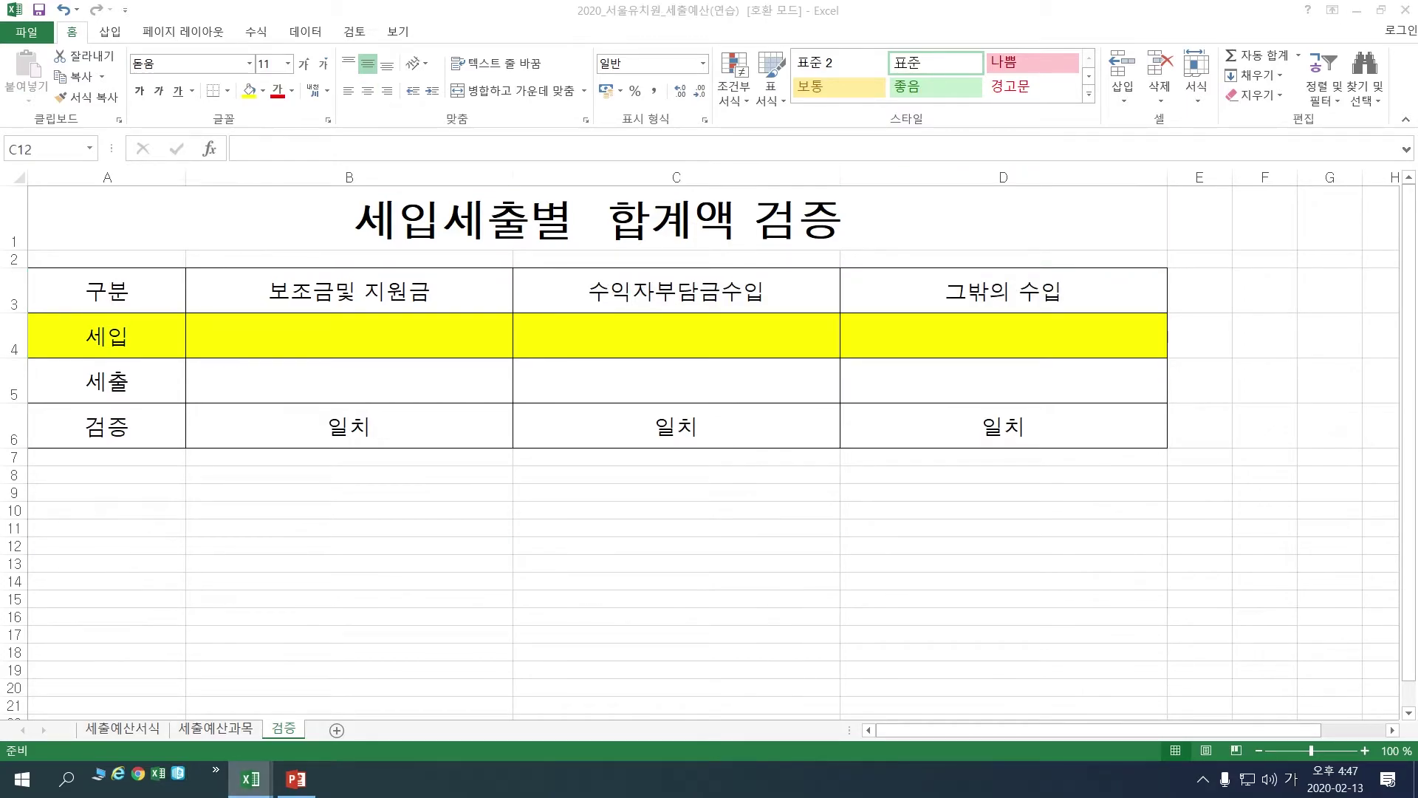
mouse_move(250, 779)
click(297, 694)
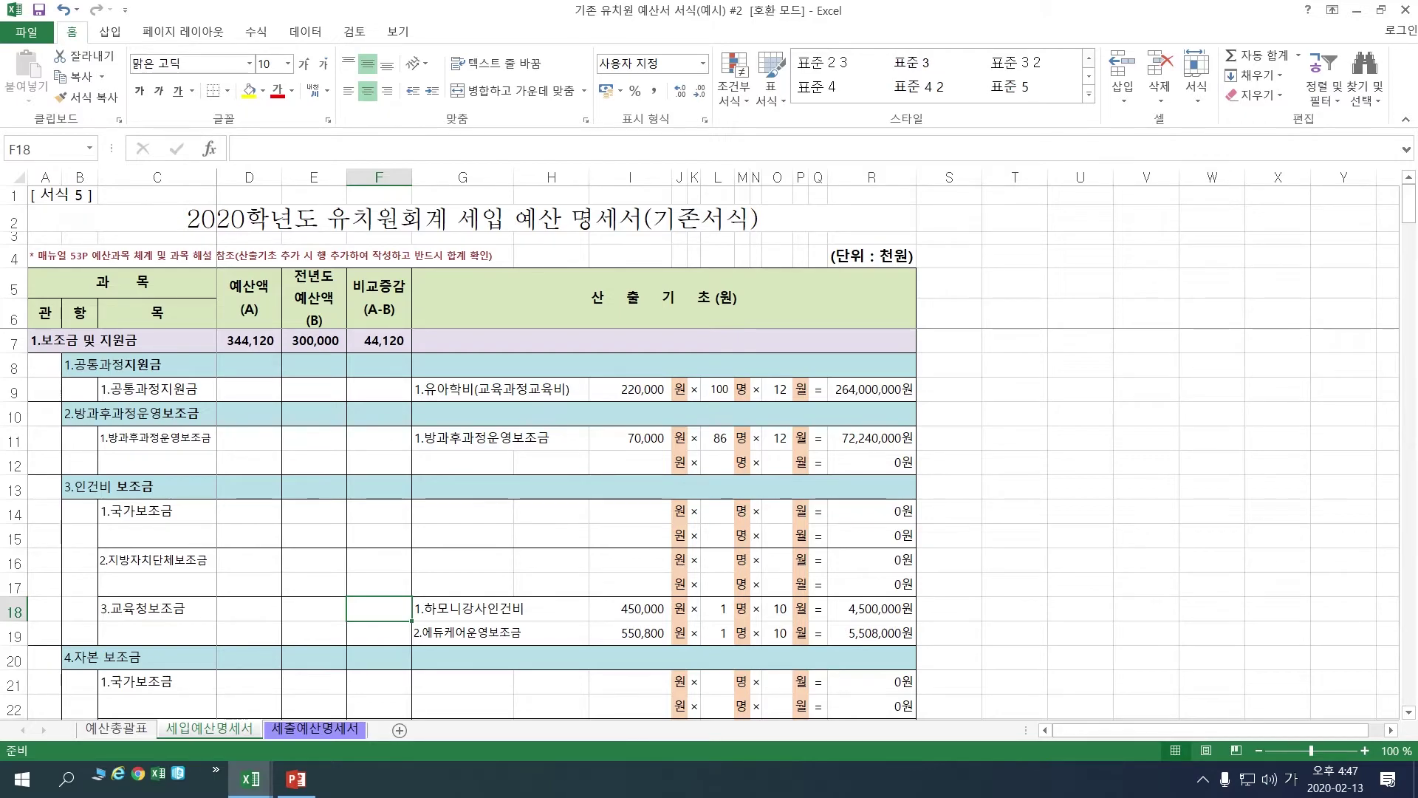
click(58, 344)
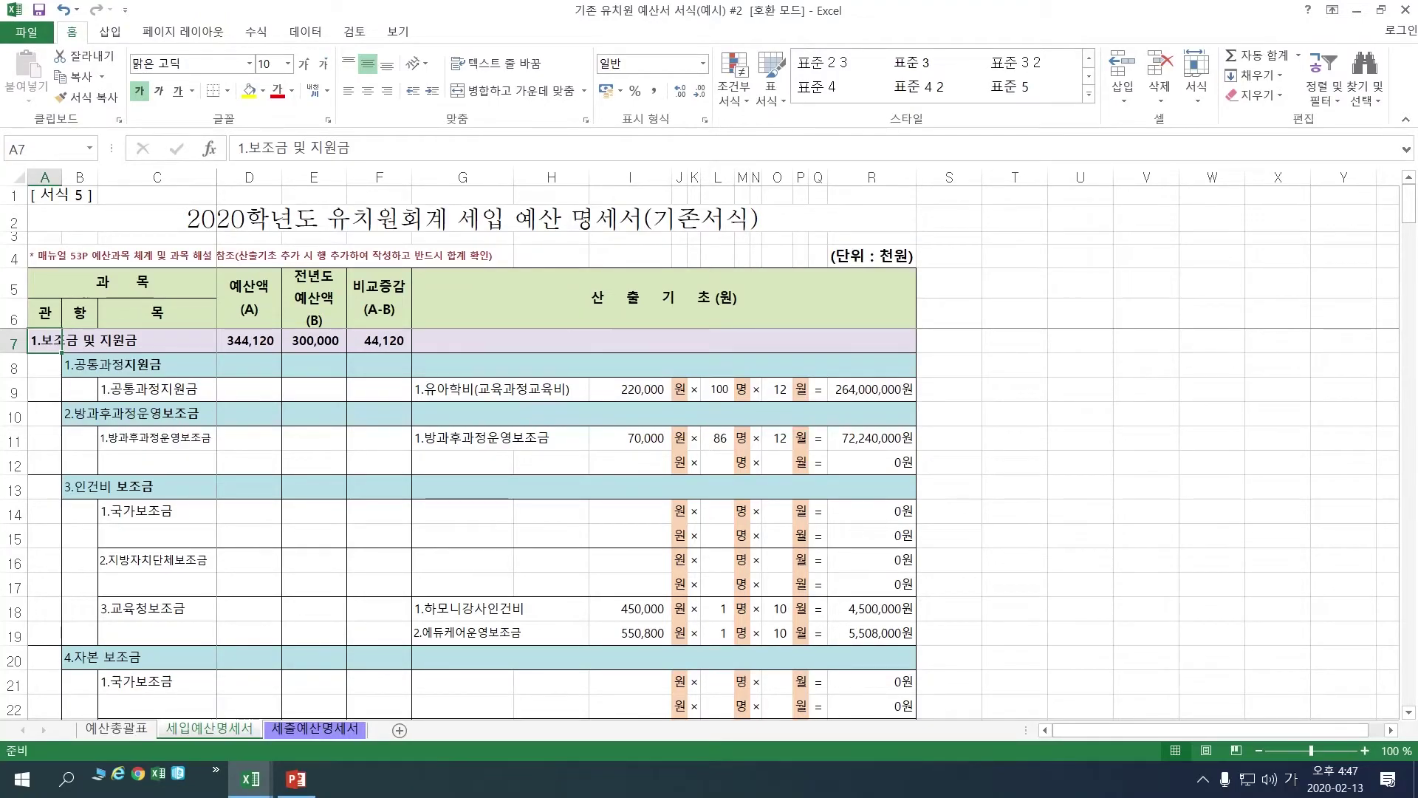
key(Right)
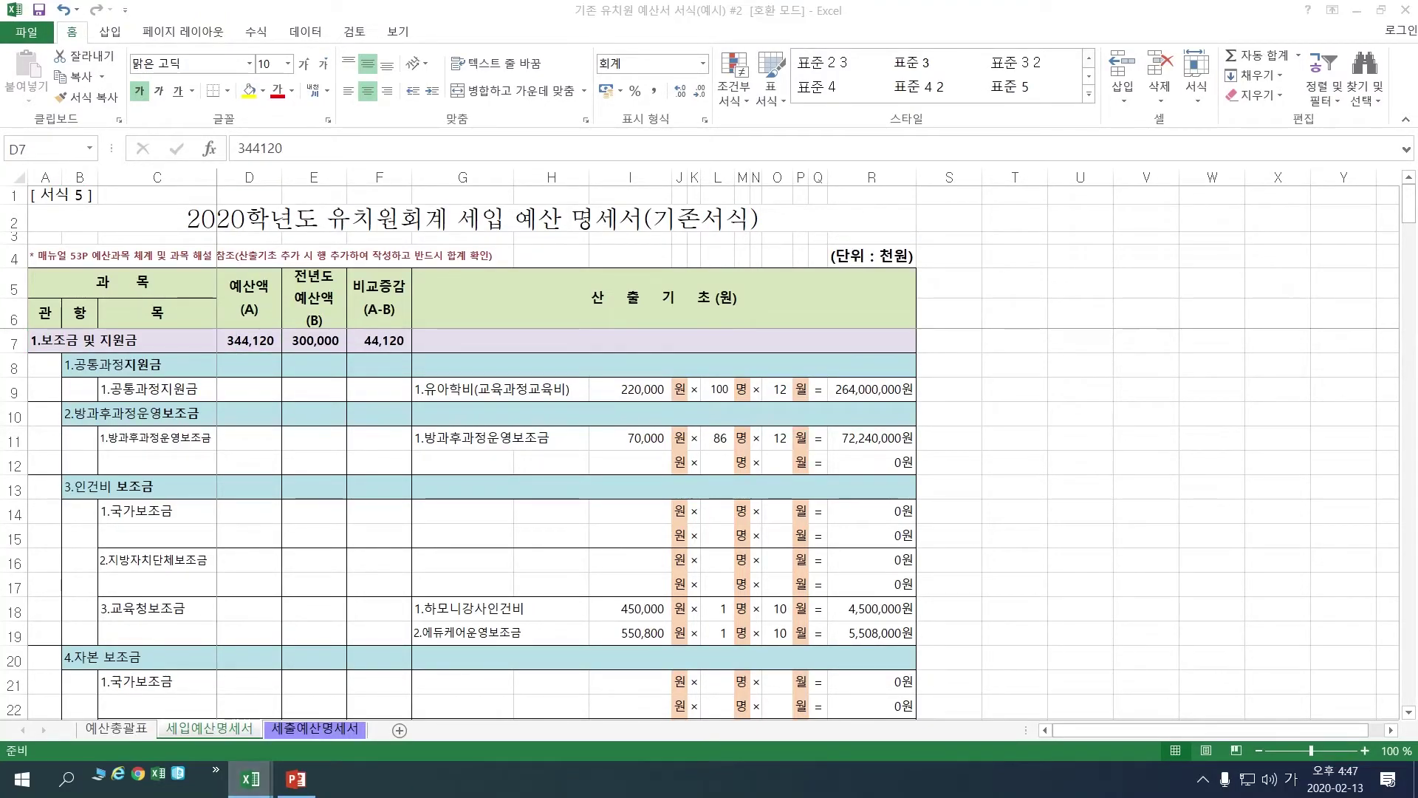
click(148, 709)
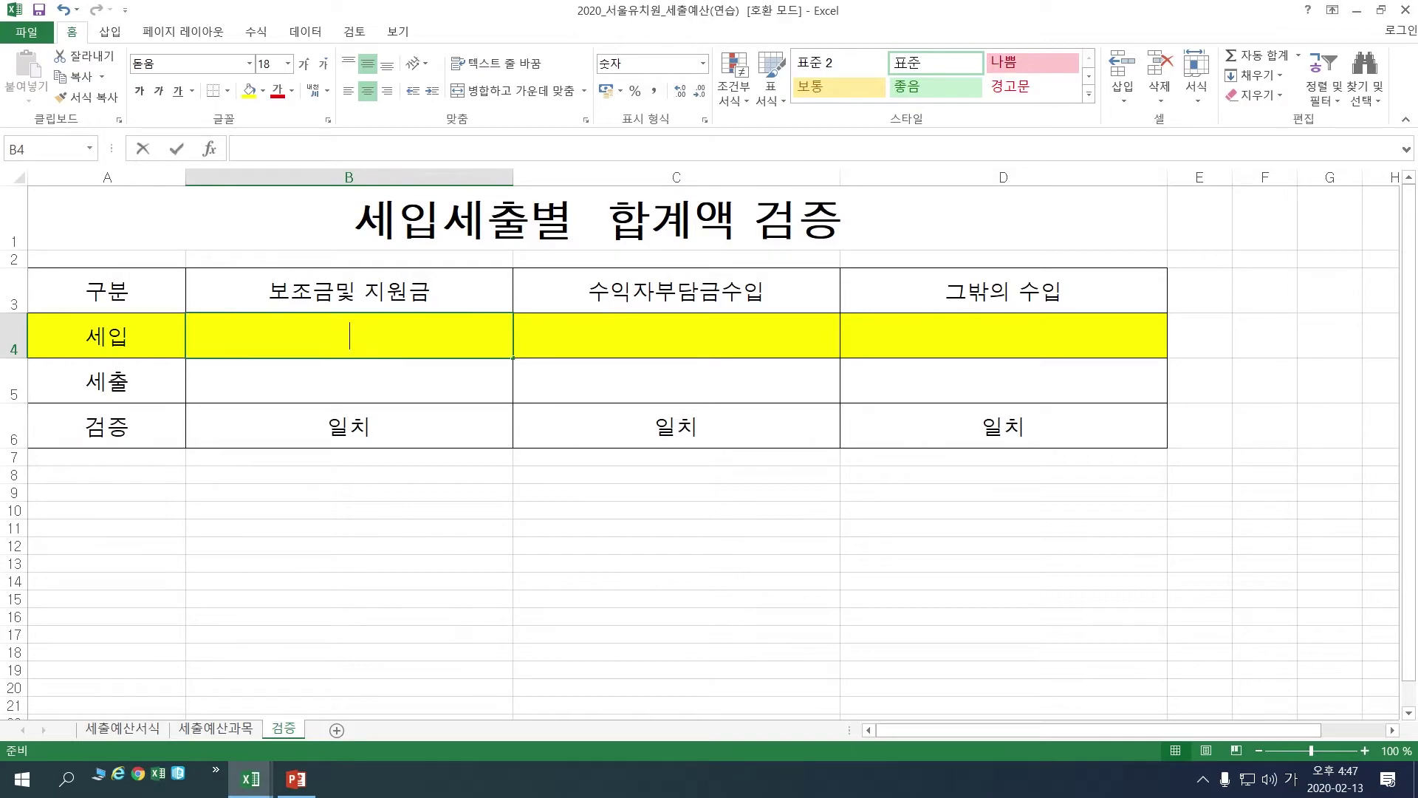
text(344,120,000)
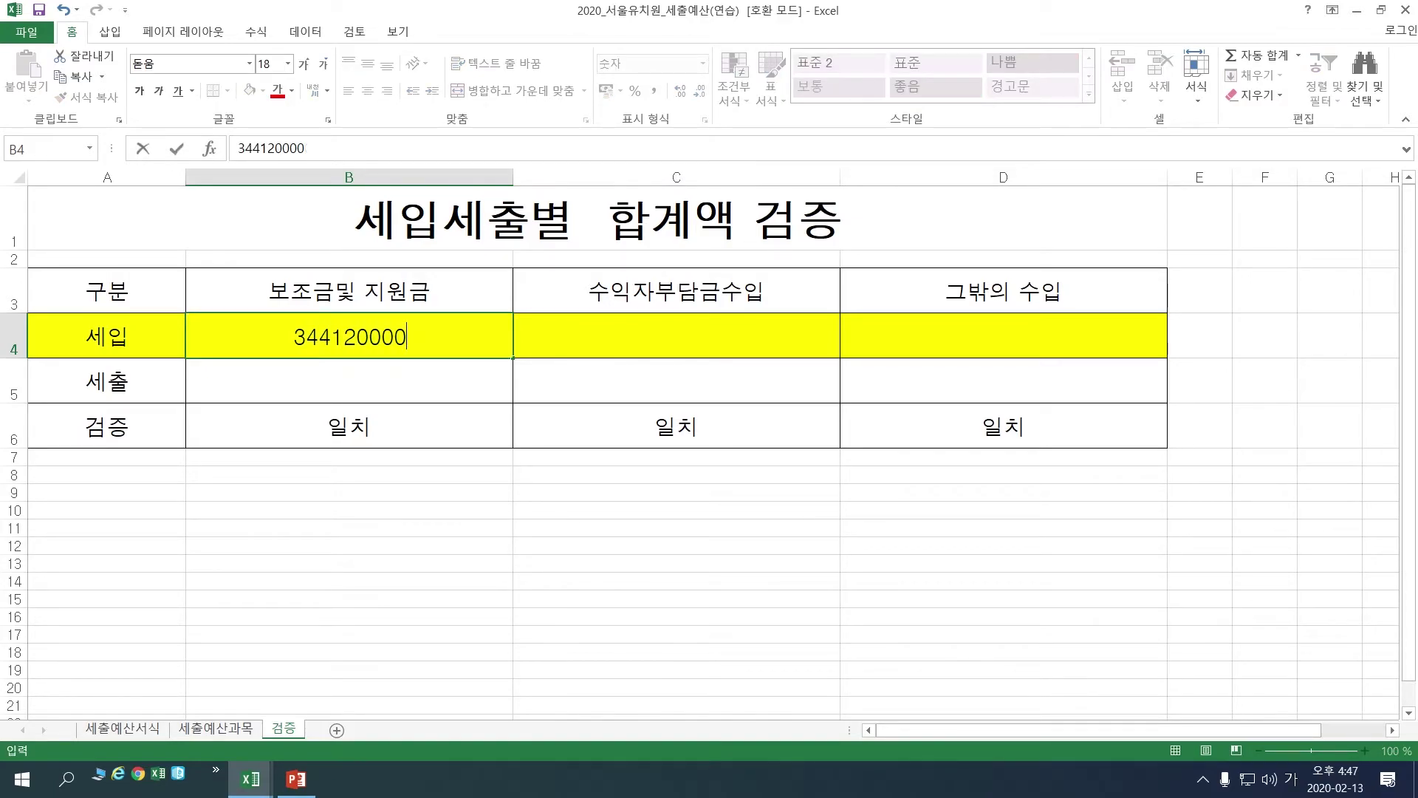
key(Return)
Look up the 수익자부담수입 예산액 in the 기존 유치원 예산서 서식(예시) workbook and enter 384000000 as its 세입 in C4 on the 검증 sheet.
click(251, 778)
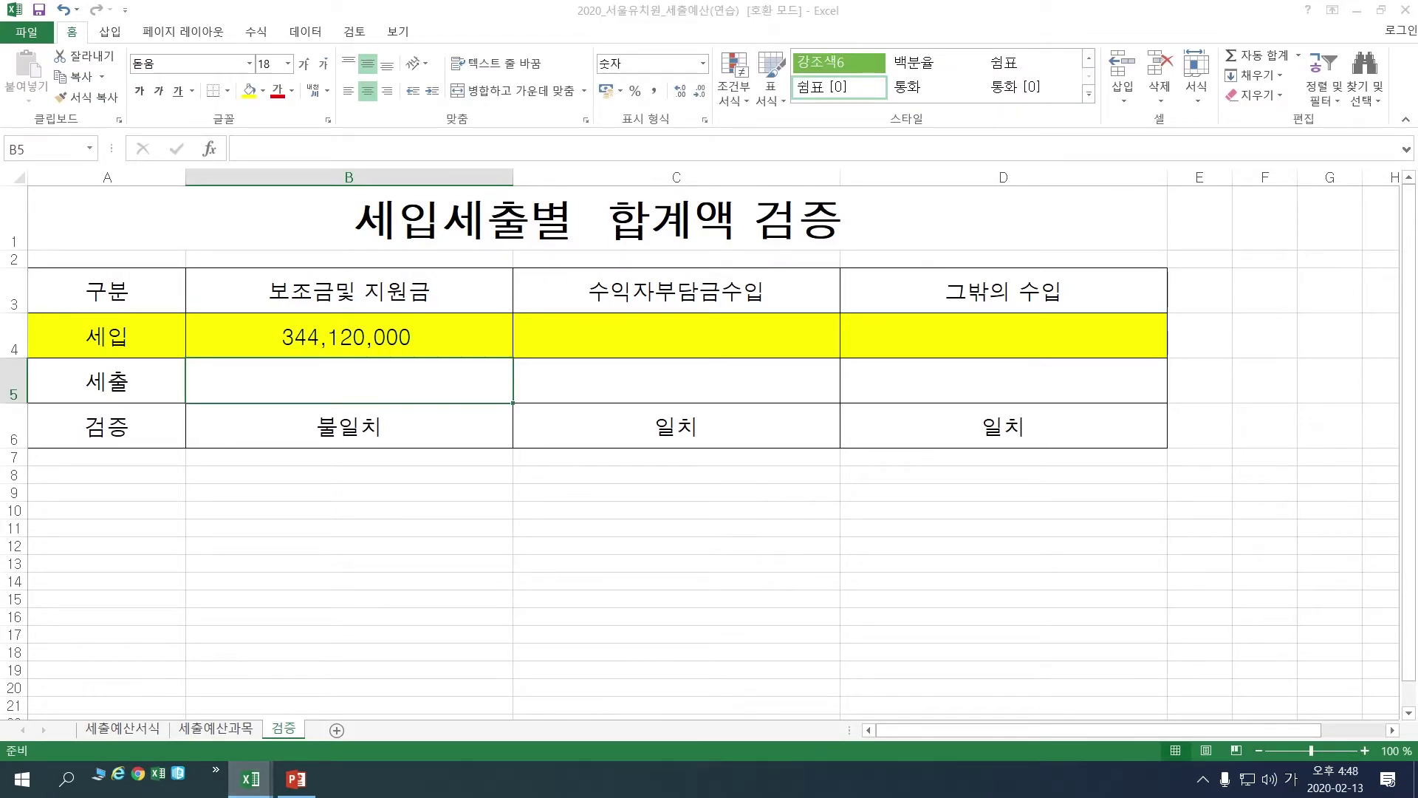
click(297, 701)
scroll(473, 480, down, 7)
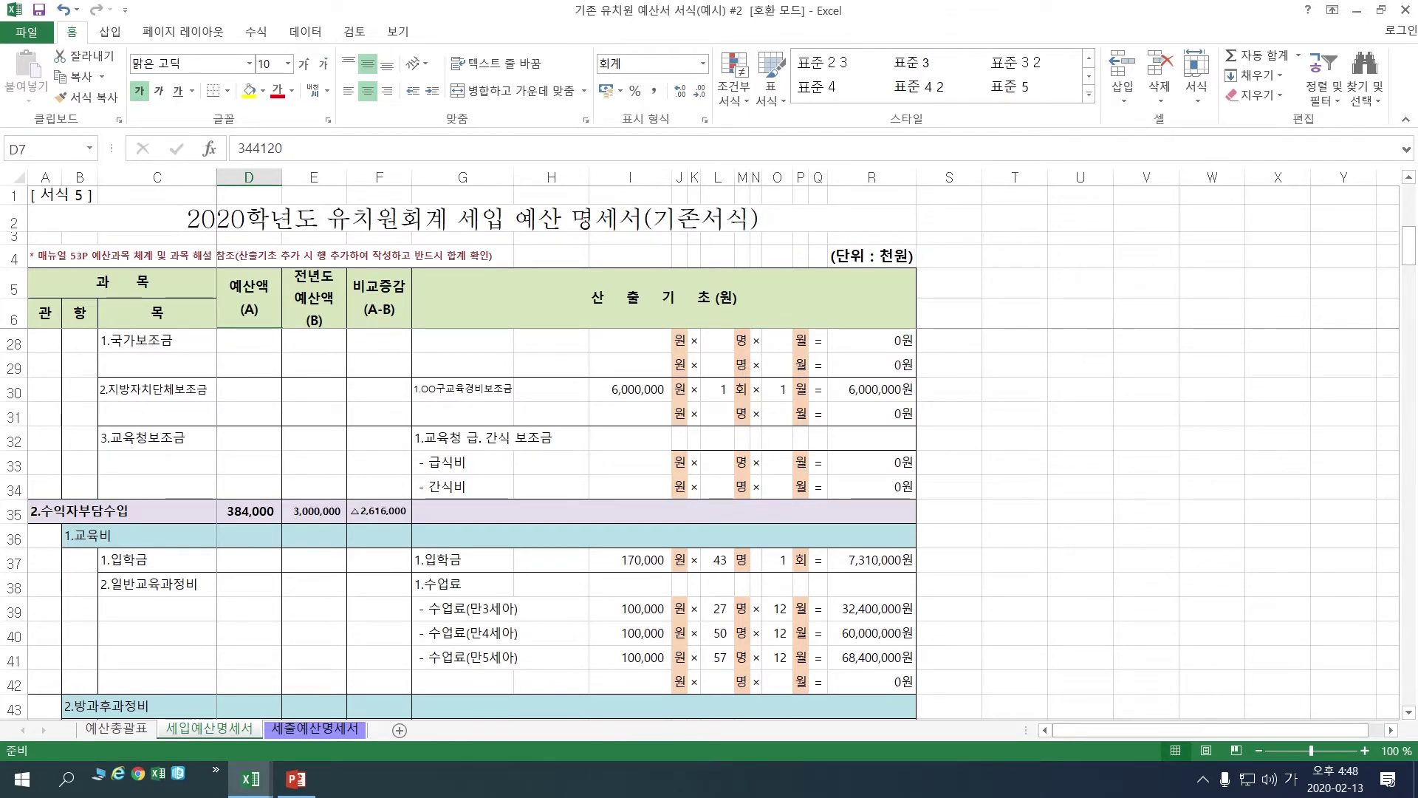
mouse_move(251, 778)
click(159, 702)
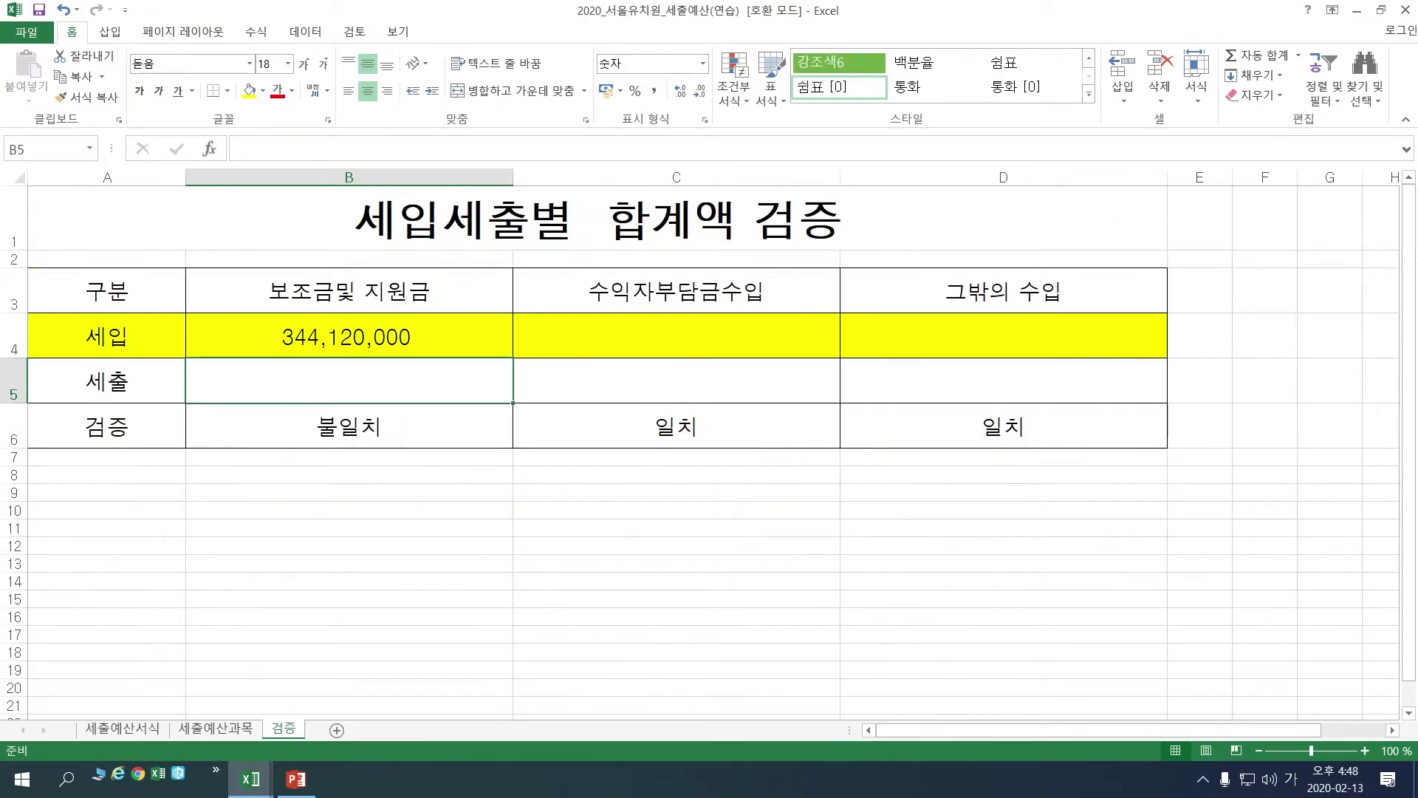
click(676, 336)
text(3)
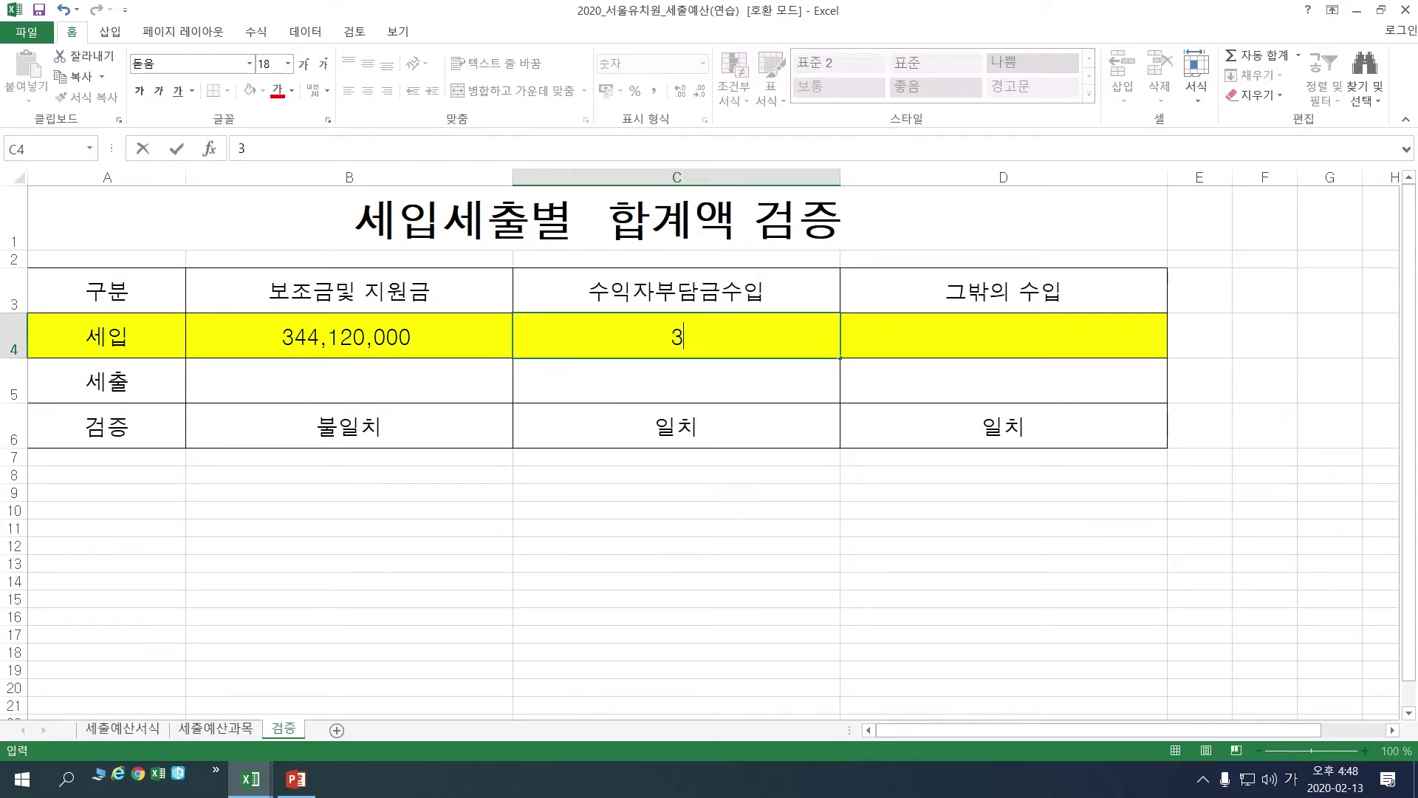
text(84,000,0000000)
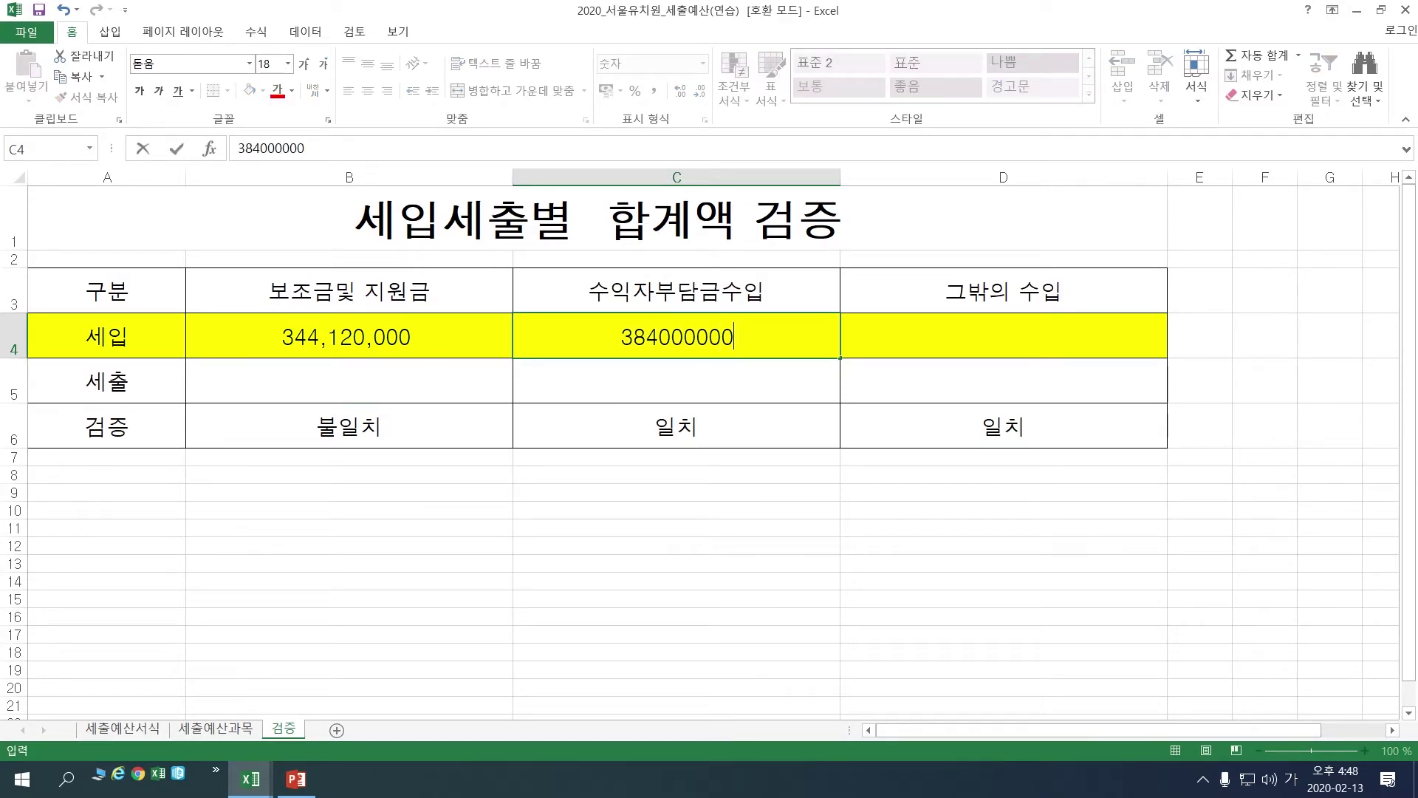
key(Return)
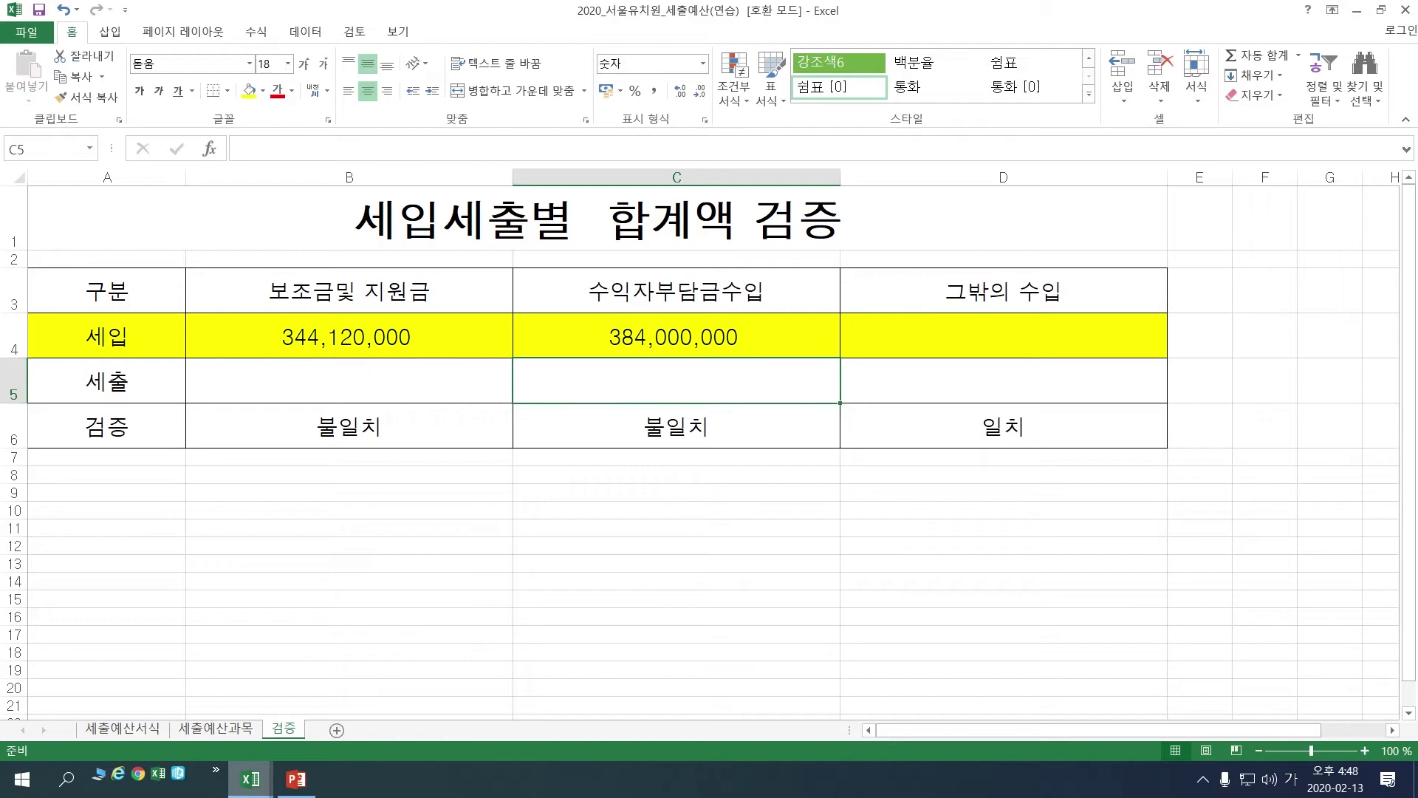
Look up the remaining revenue items on the 기존 유치원 예산서 workbook's 세입예산명세서 sheet and enter 10600000 as 그밖의 수입 세입 in D4 of 검증.
mouse_move(250, 778)
click(298, 691)
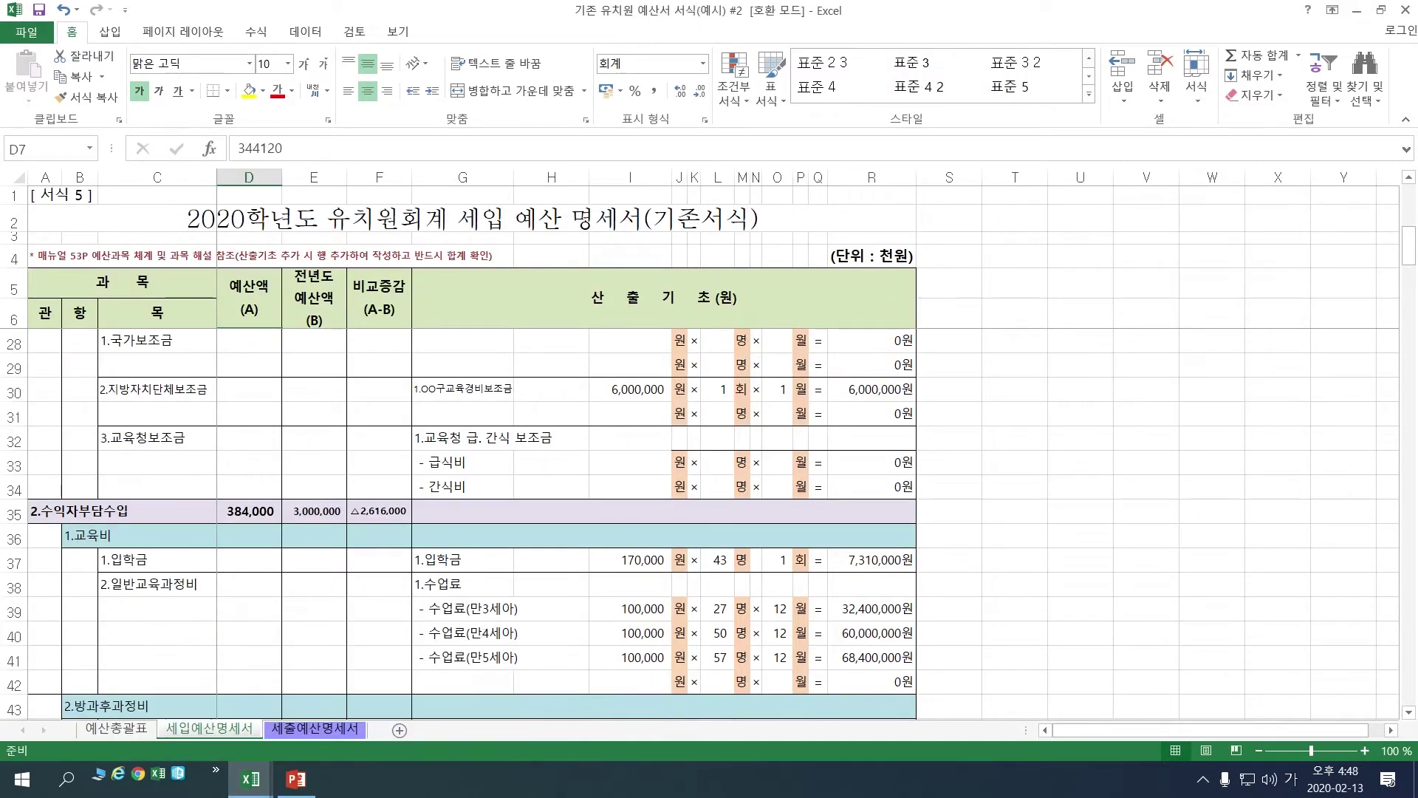
scroll(298, 690, down, 13)
scroll(473, 517, down, 9)
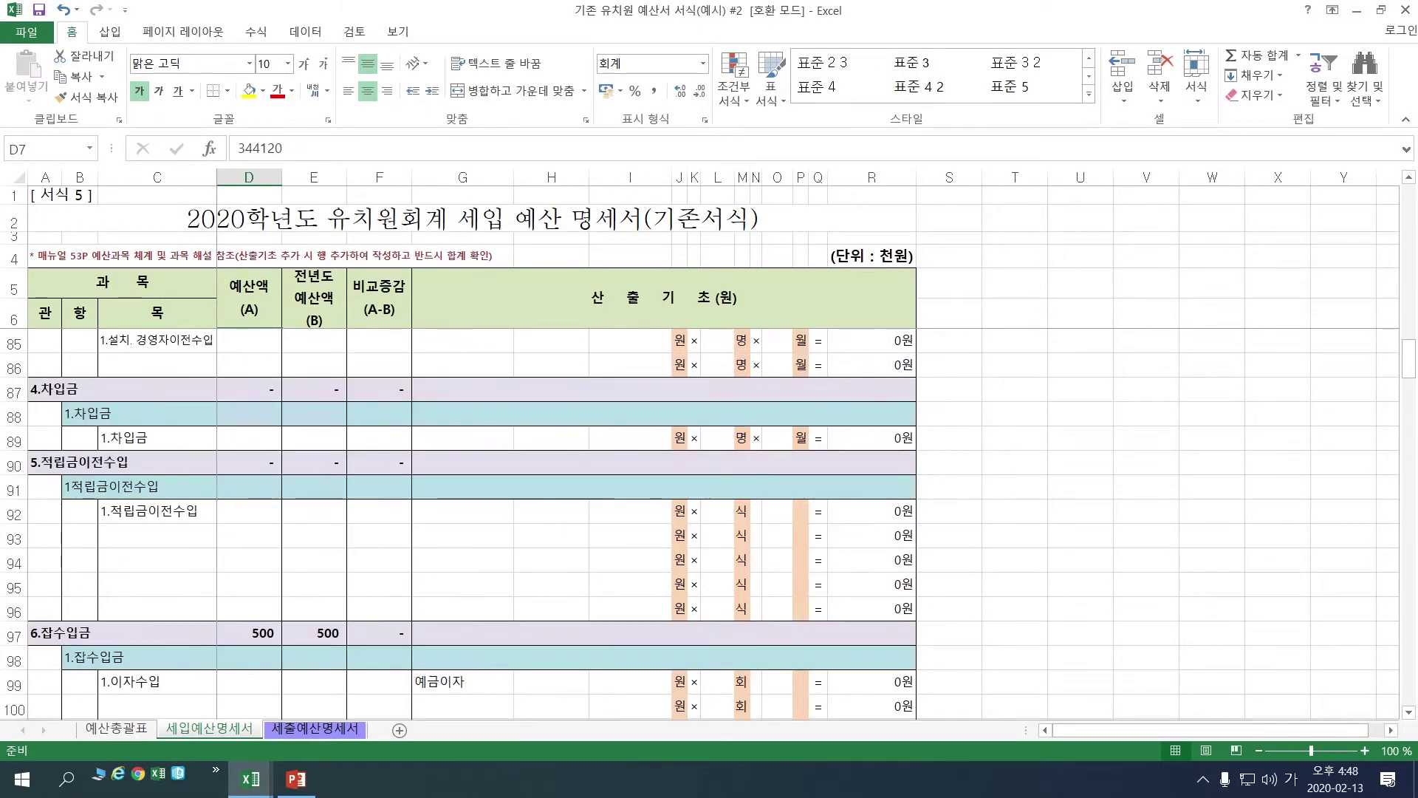
scroll(702, 525, up, 5)
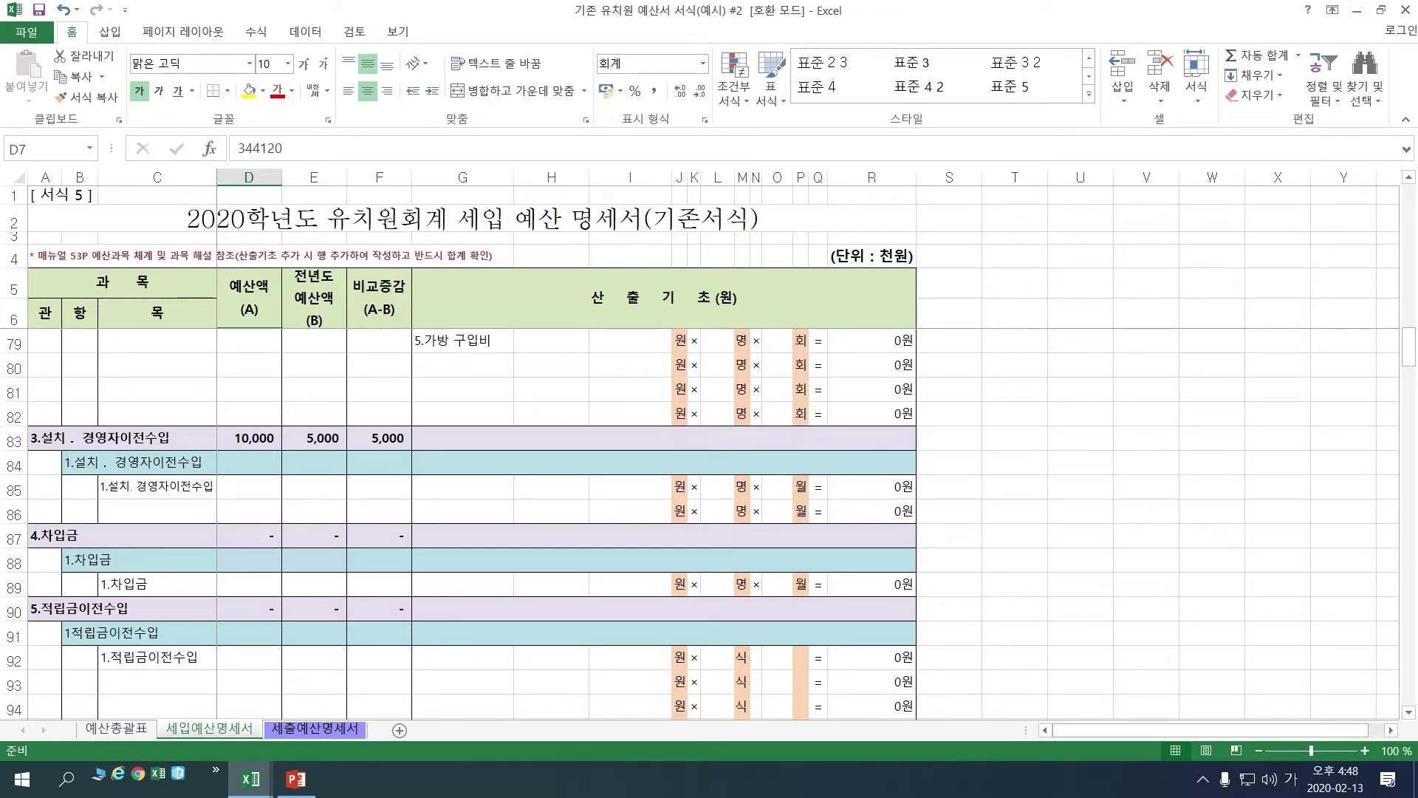
scroll(702, 524, down, 6)
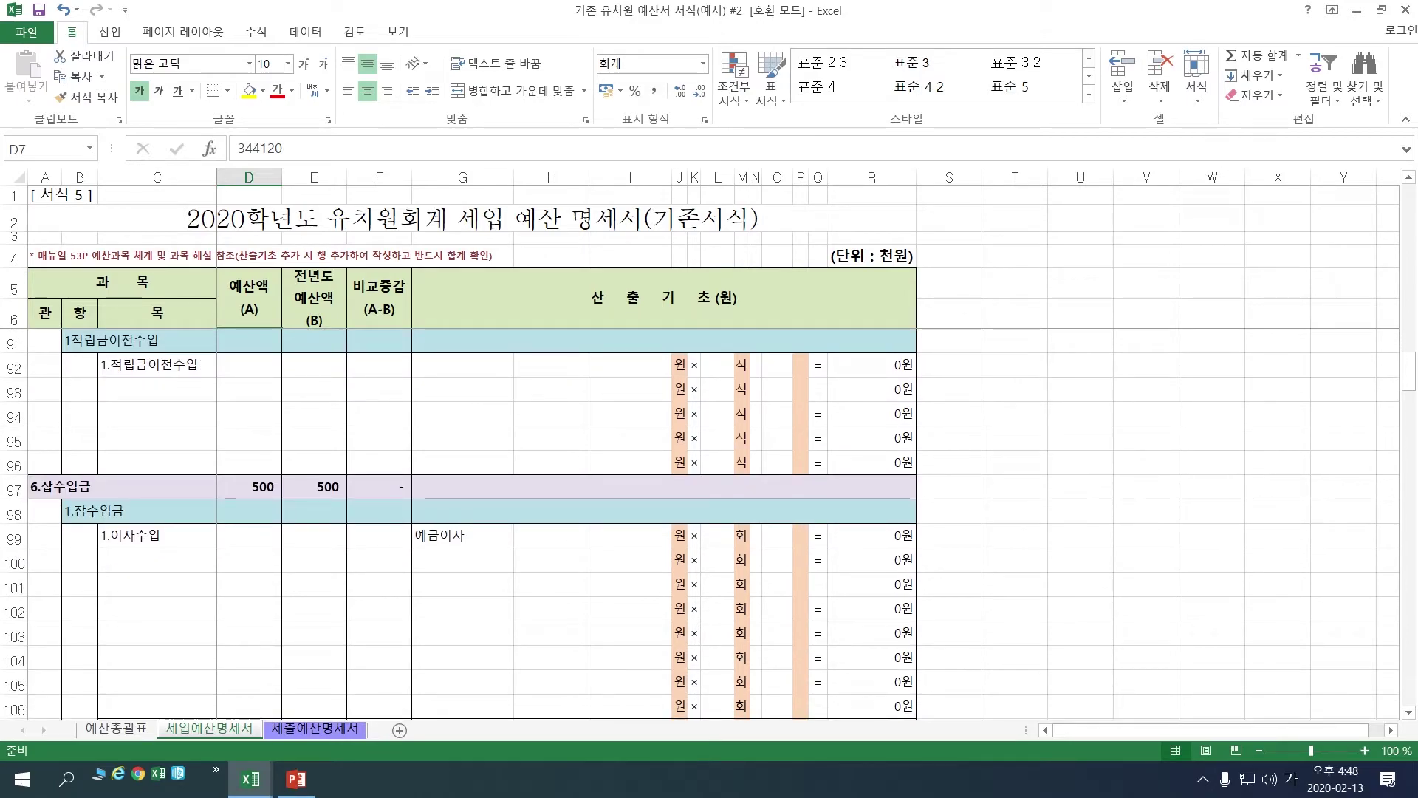
scroll(702, 524, down, 3)
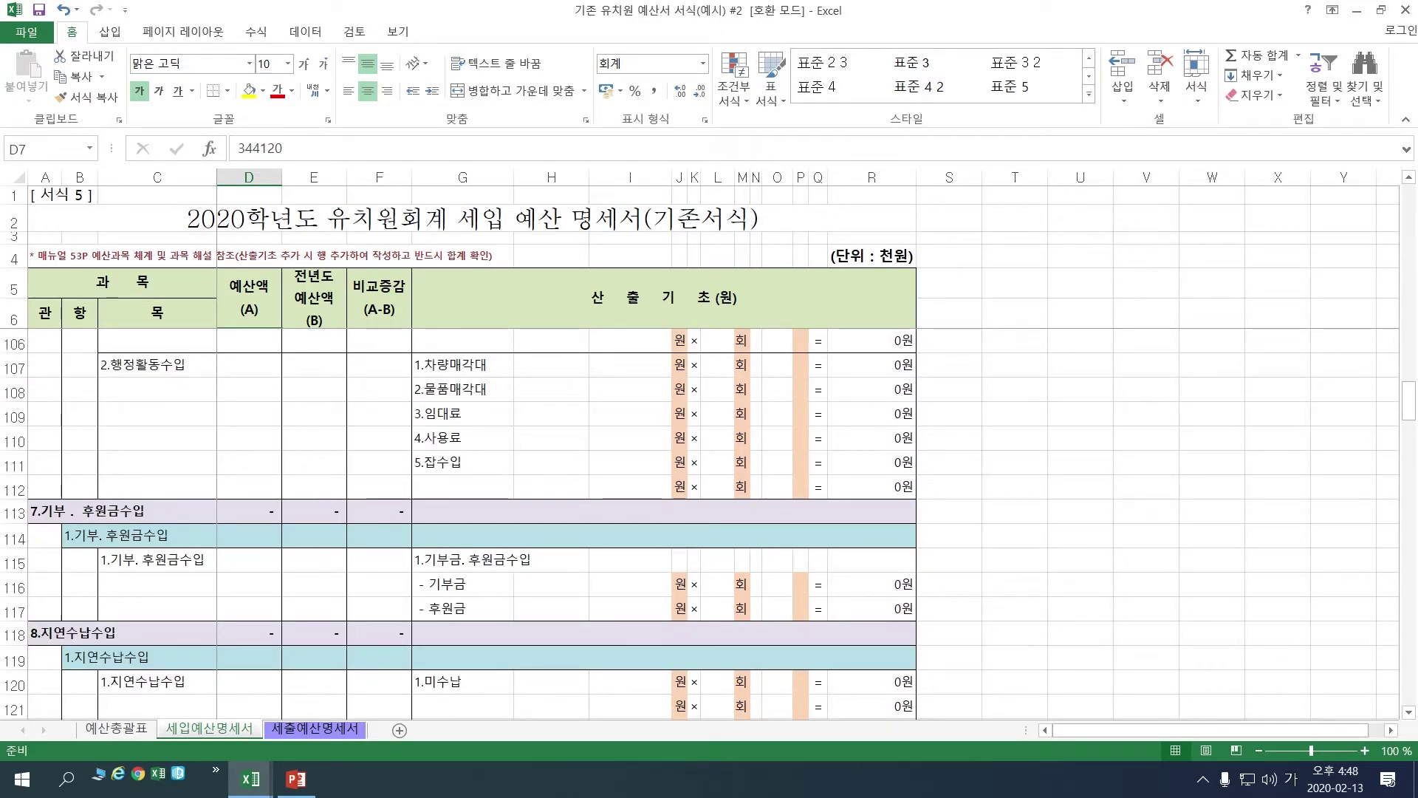
scroll(701, 524, down, 3)
scroll(702, 524, up, 3)
scroll(702, 524, up, 3)
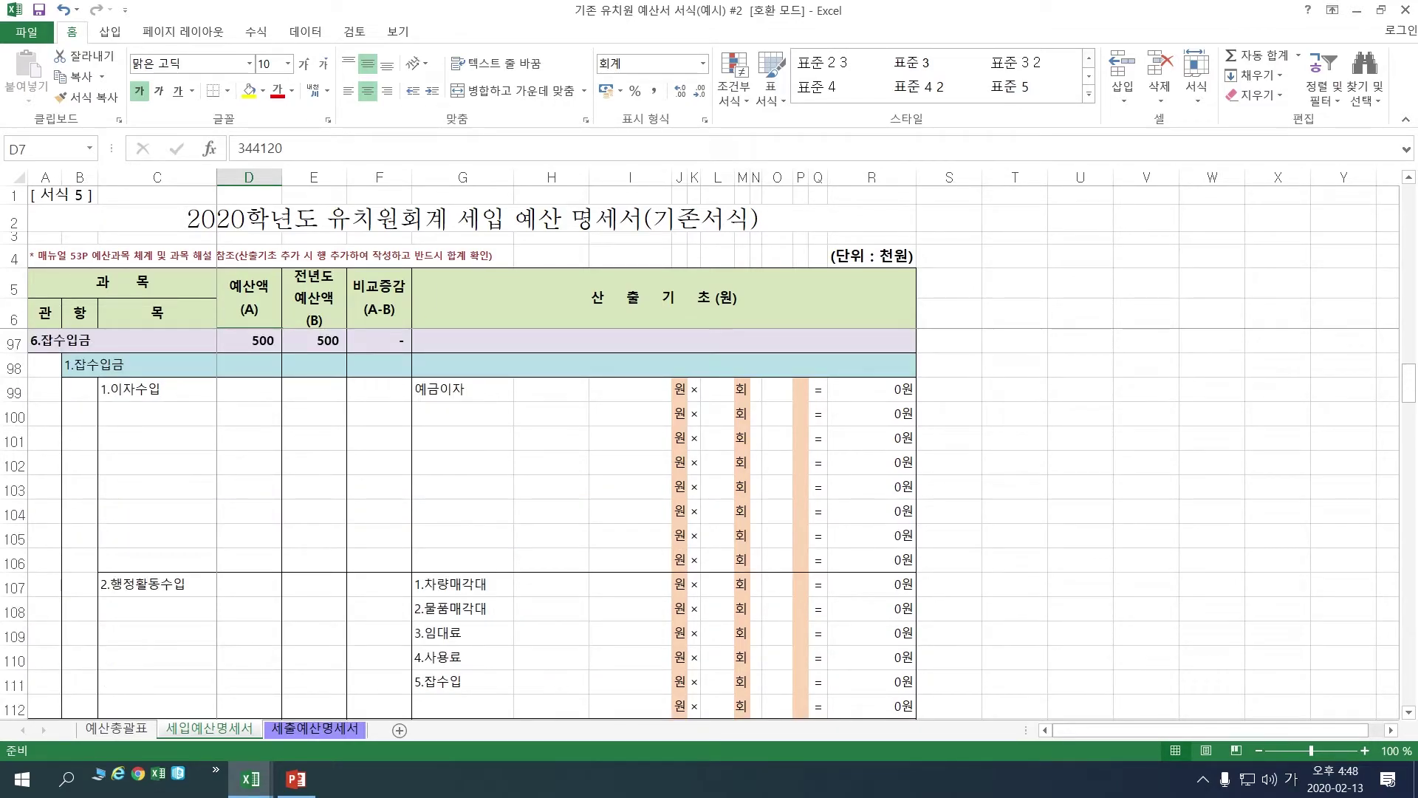
mouse_move(250, 778)
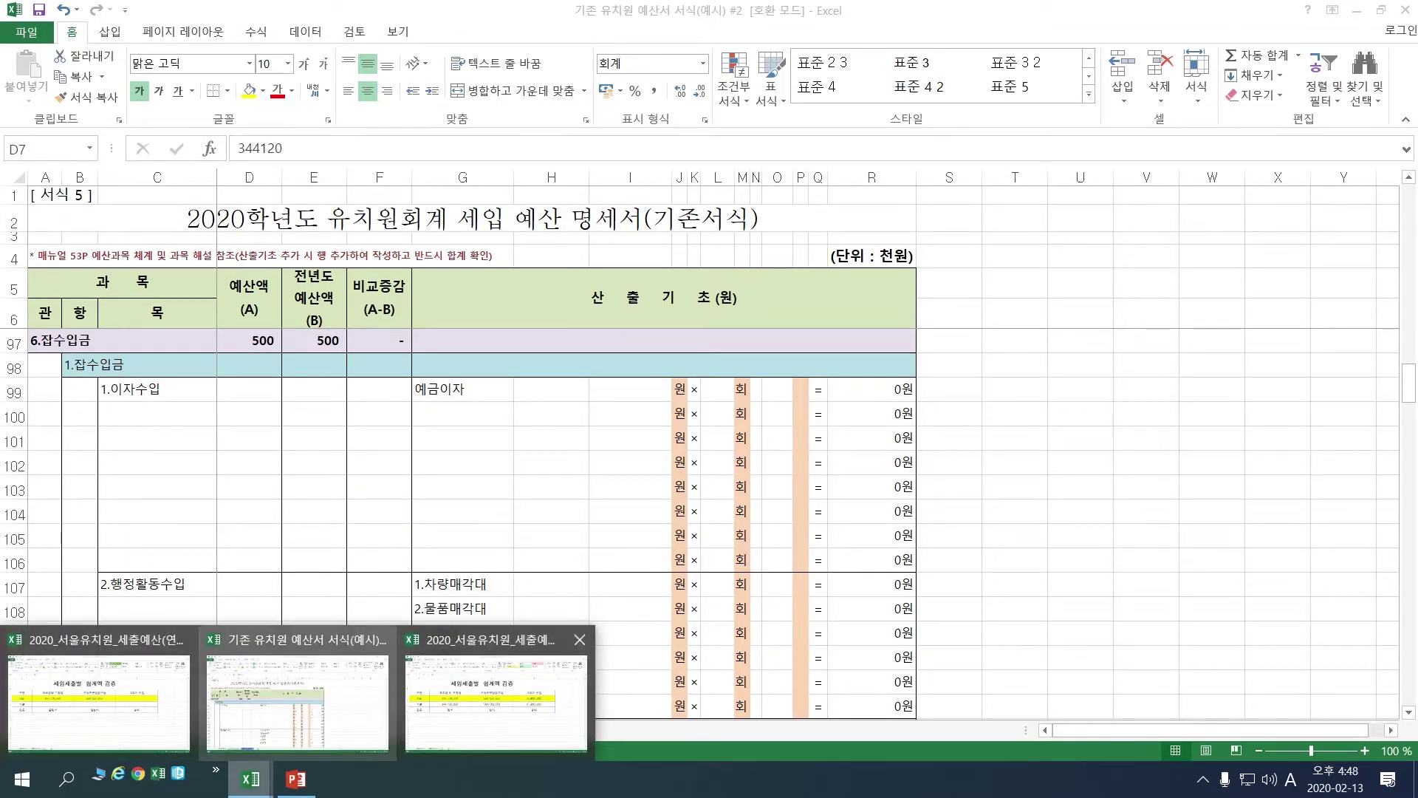
click(98, 698)
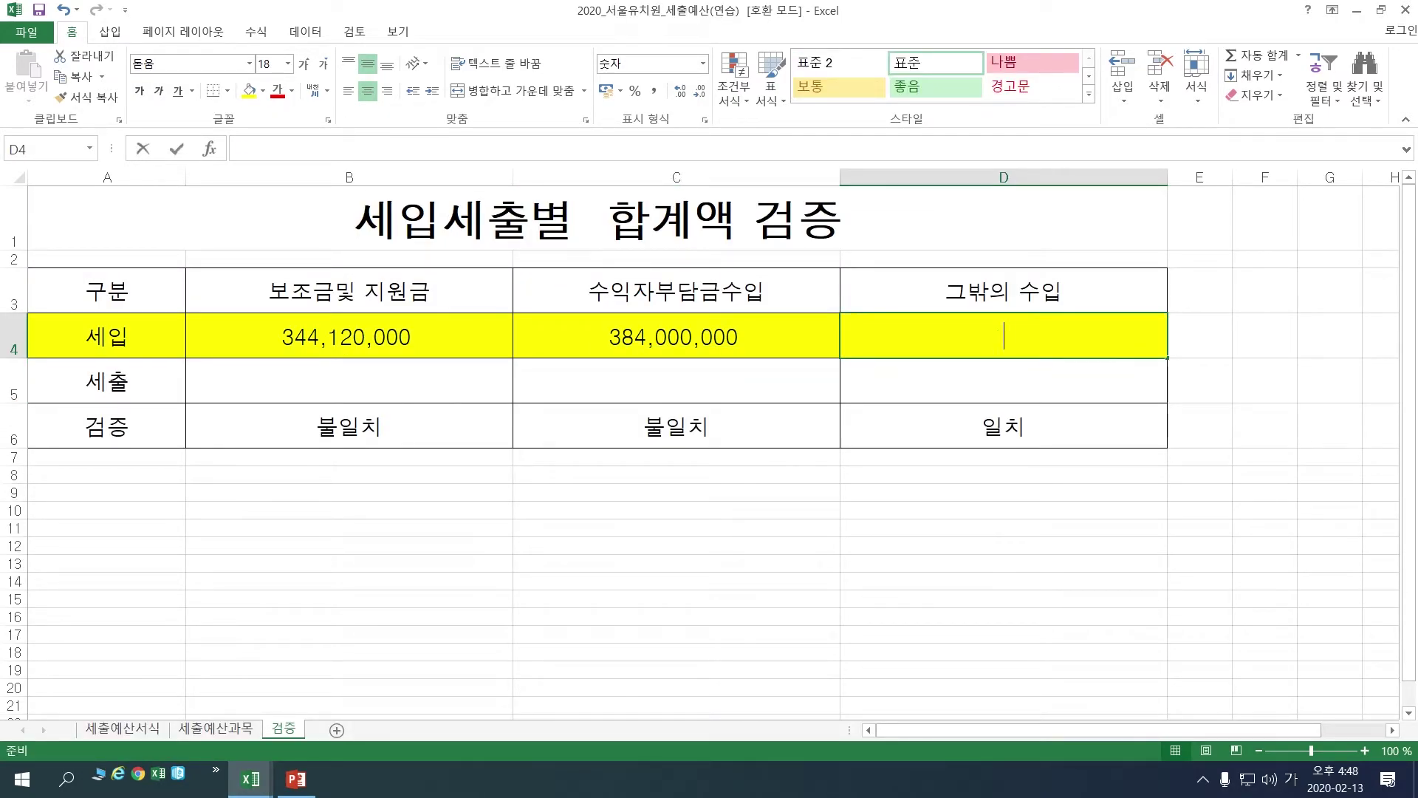
text(10600000)
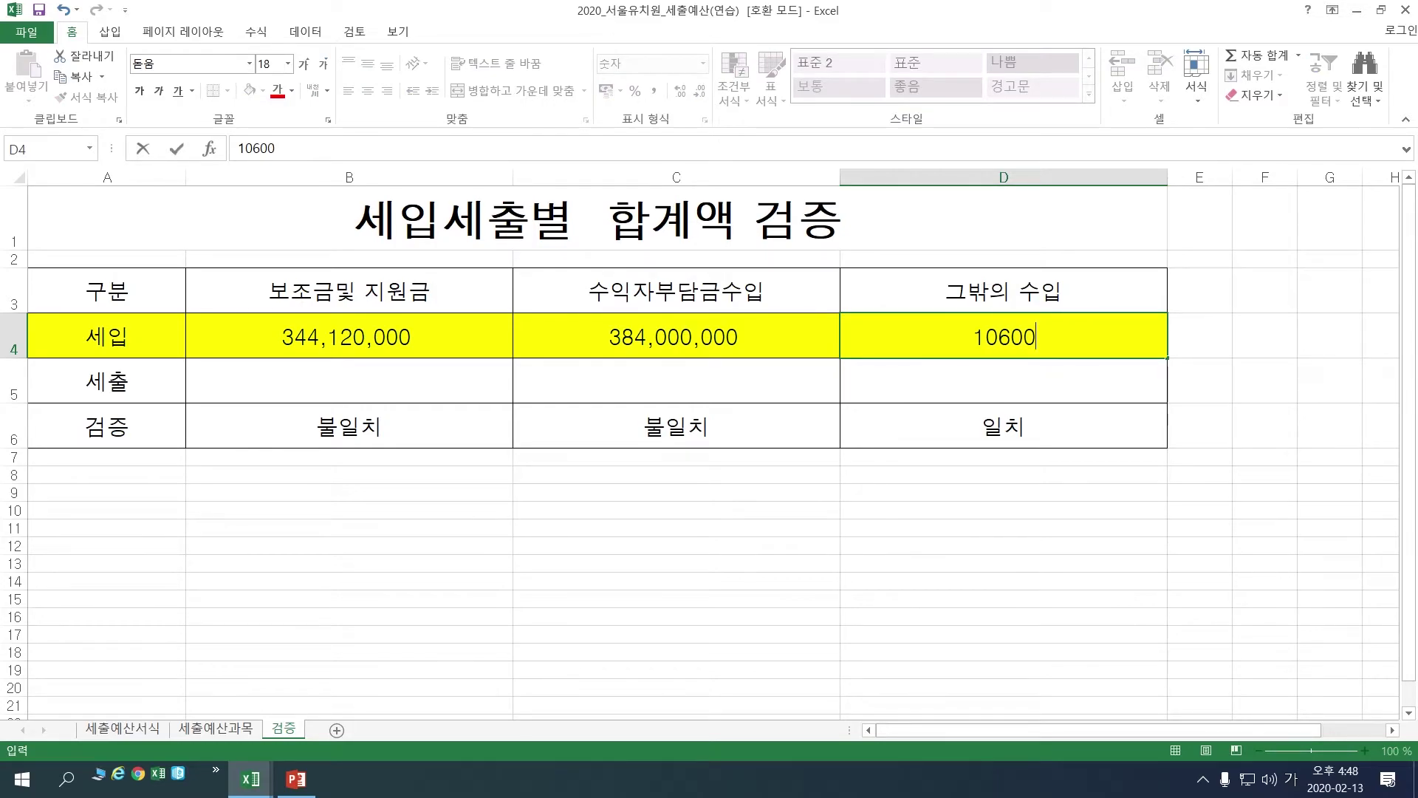
key(ctrl+Return)
click(1003, 381)
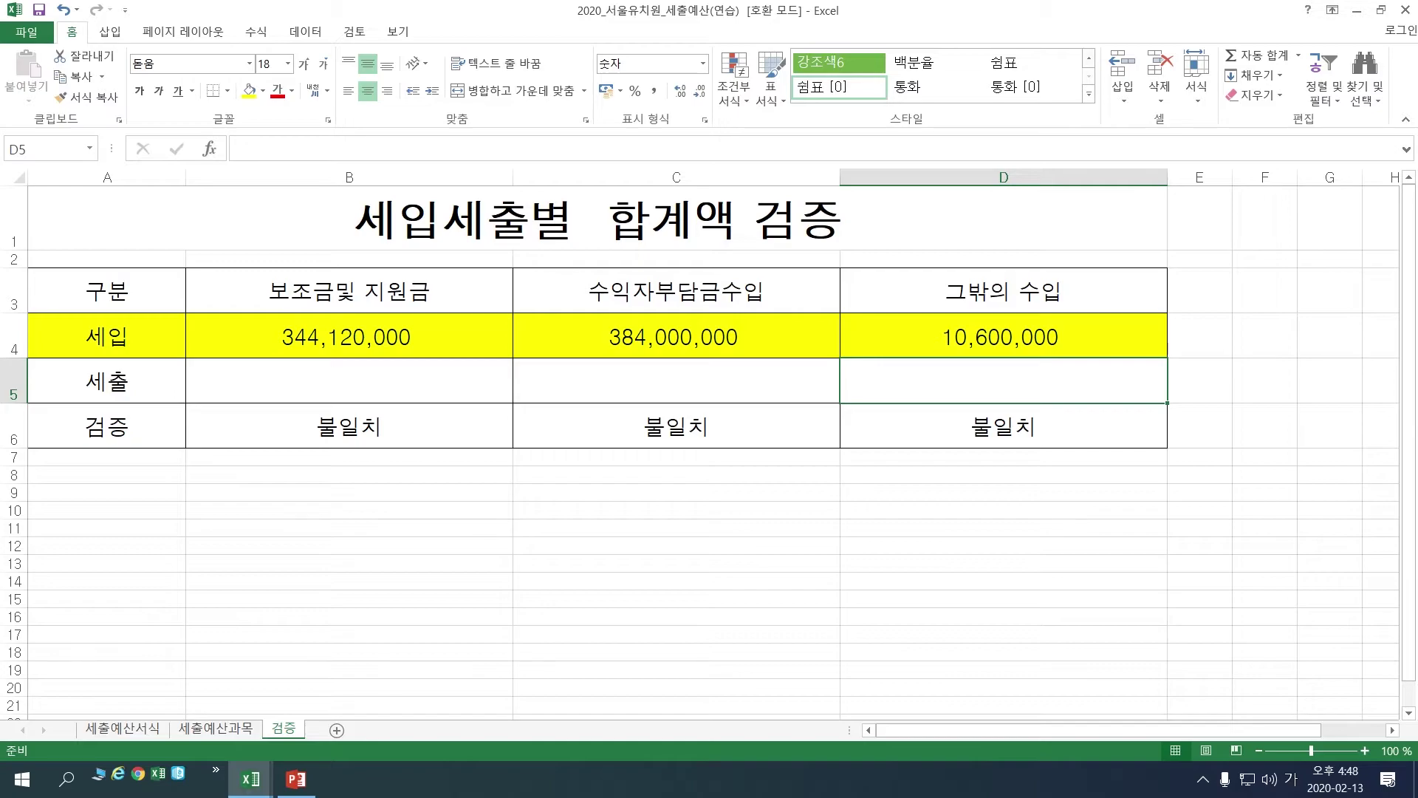
drag(347, 337, 1003, 336)
click(676, 669)
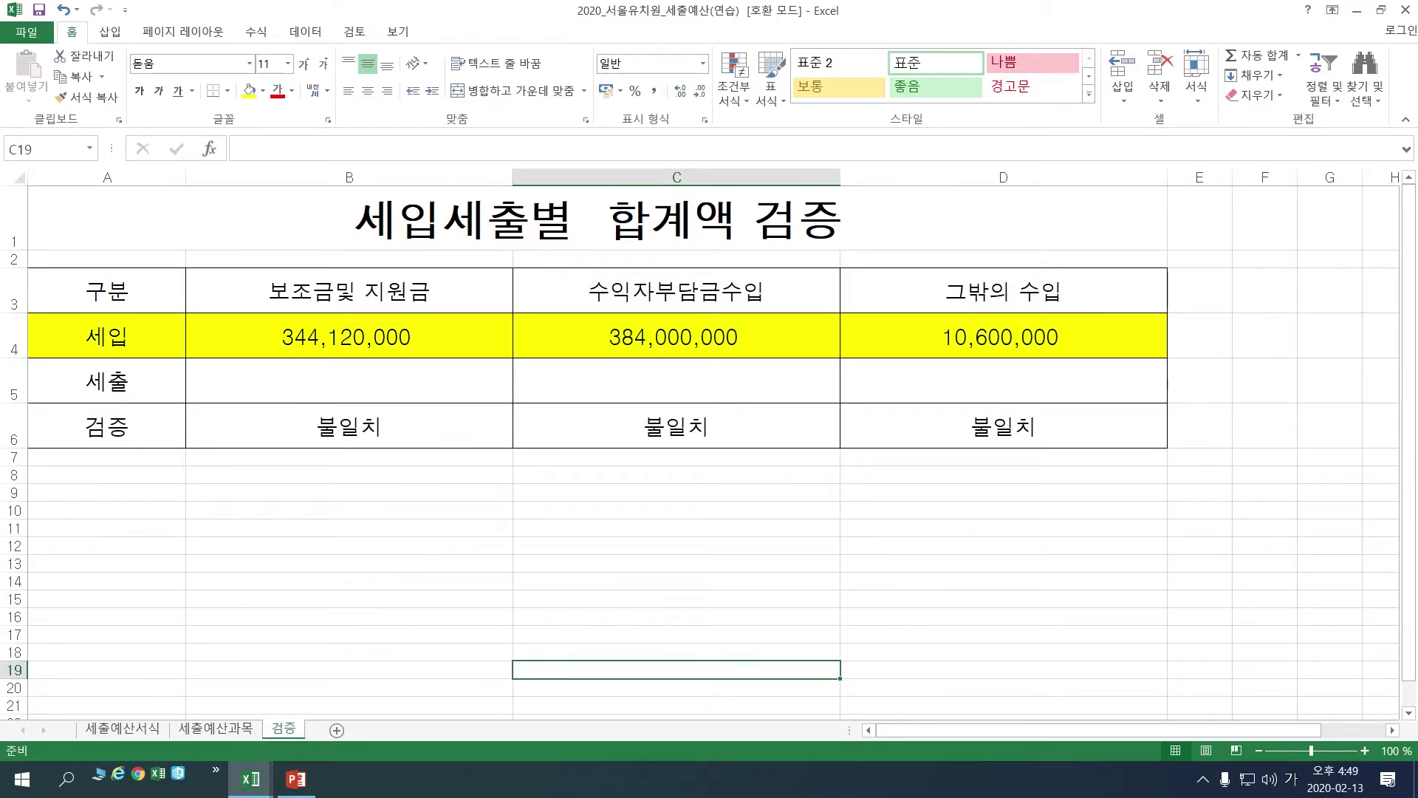
In row 2 of the 세출예산서식 sheet, enter 행정실 as the 부서명 and choose 보조금및지원금 as the 재원명.
click(122, 728)
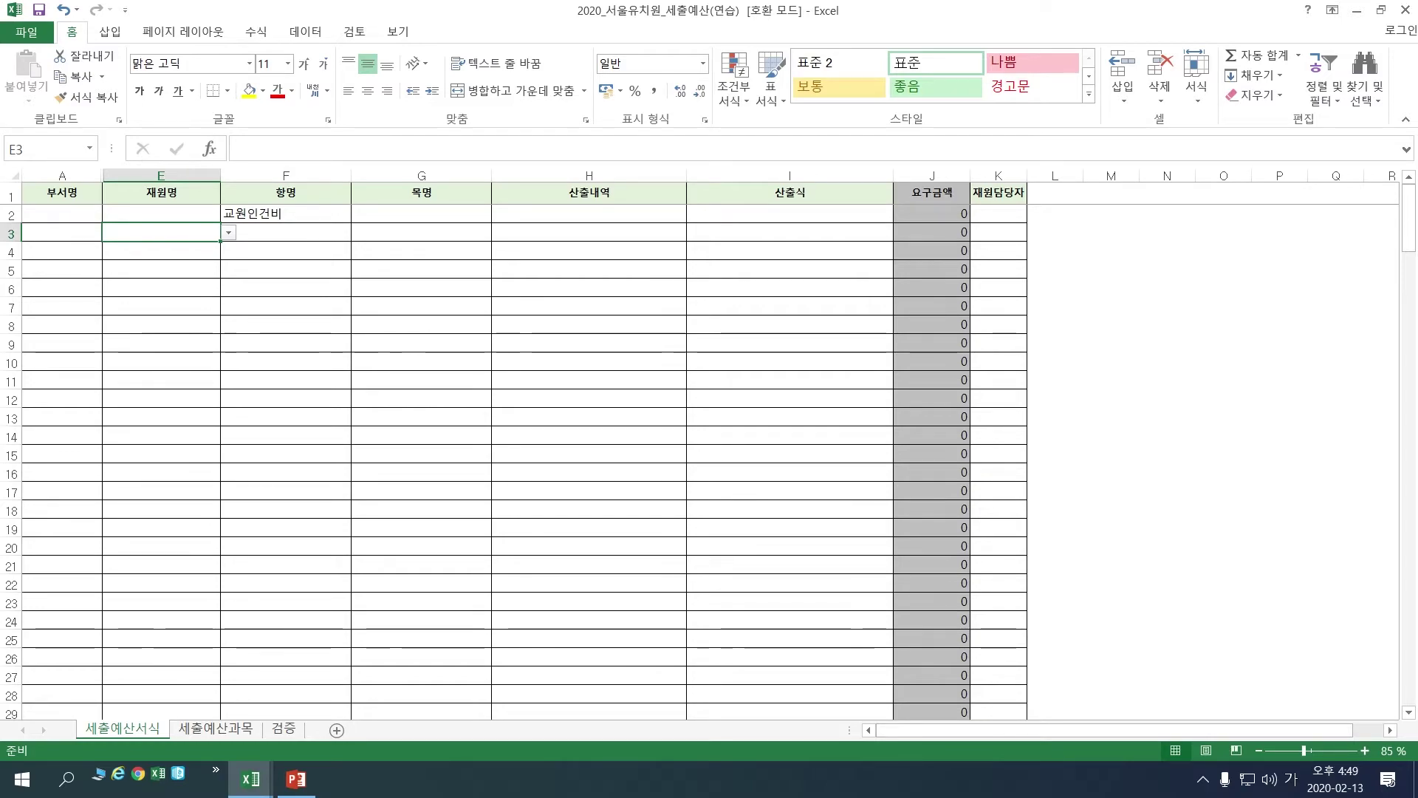
click(62, 213)
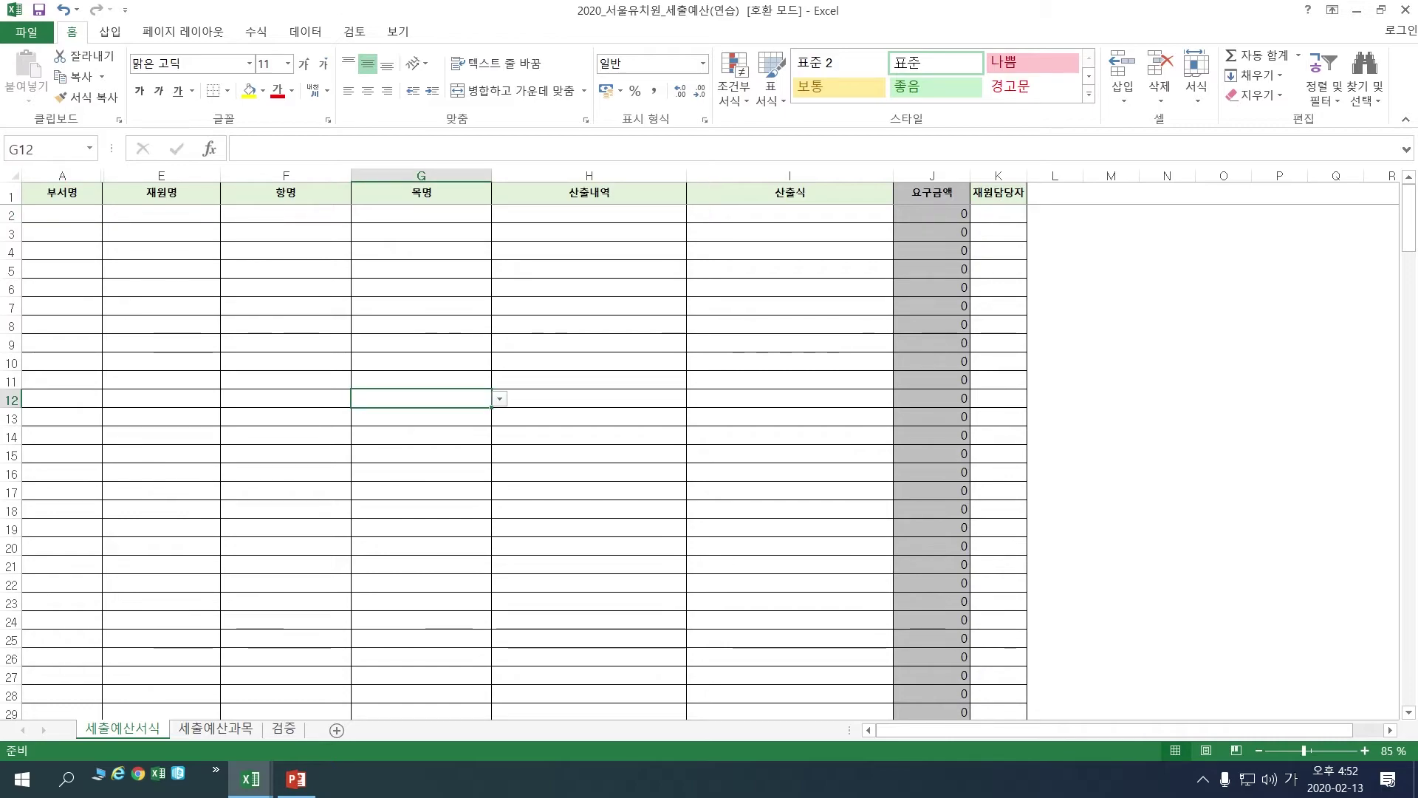
click(62, 213)
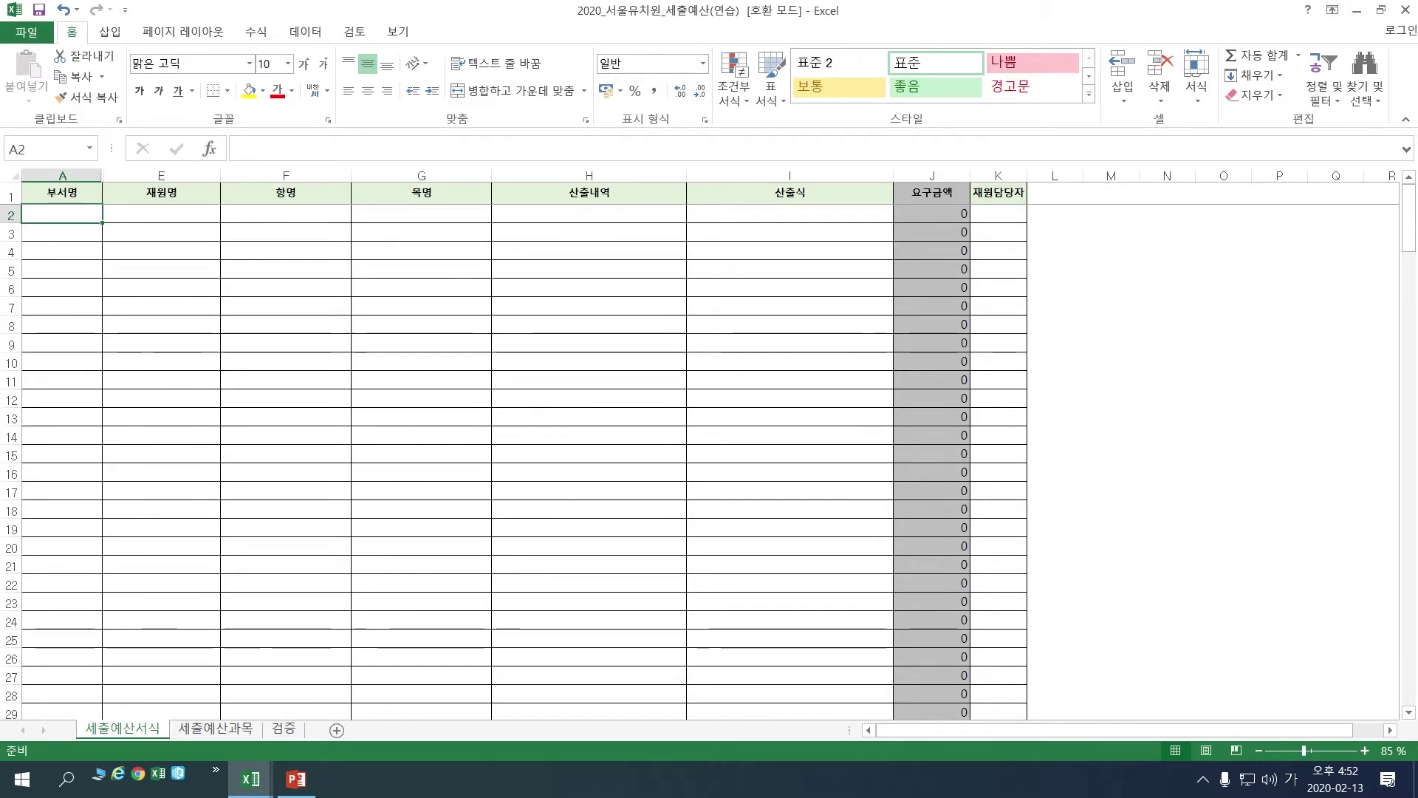
text(행정ㅅ)
key(Tab)
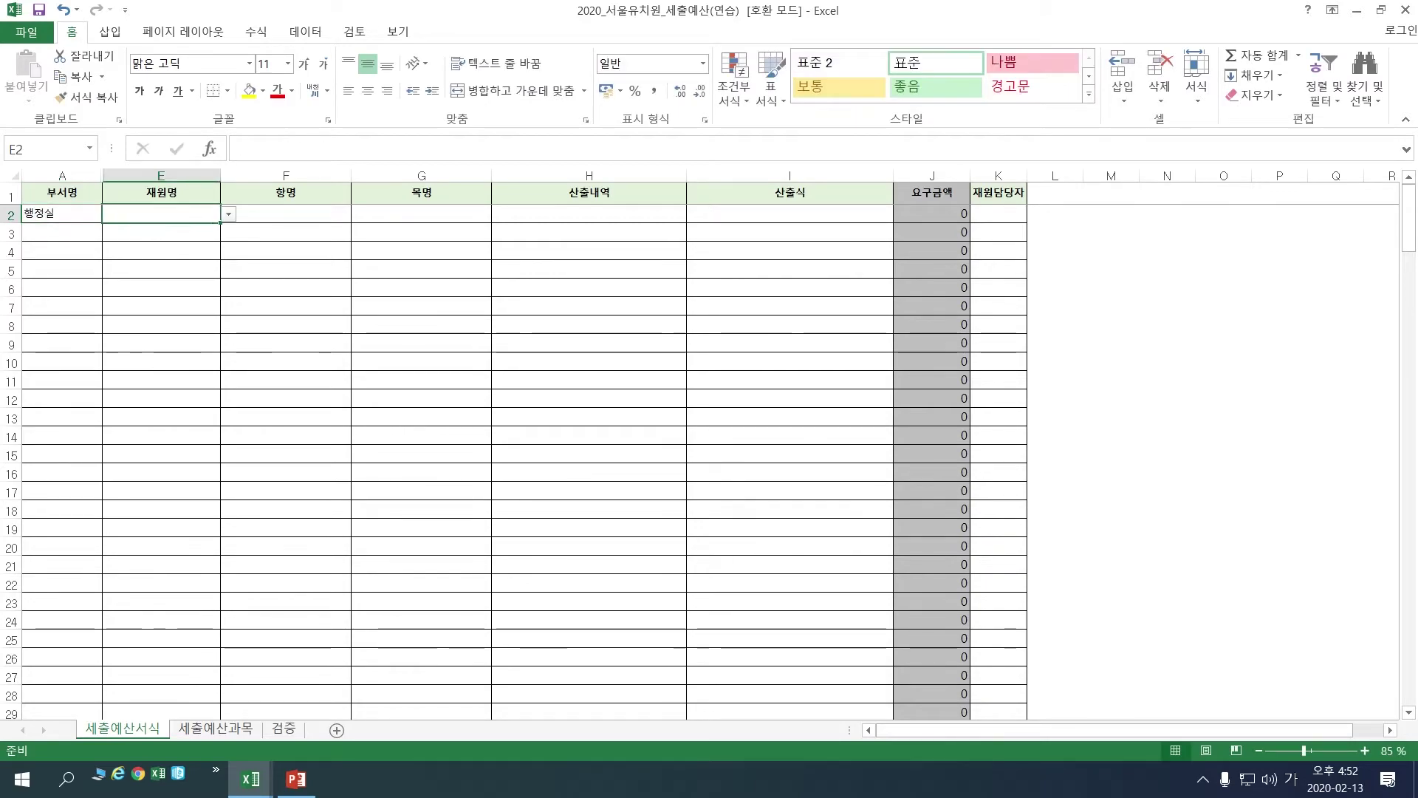
key(alt+Down)
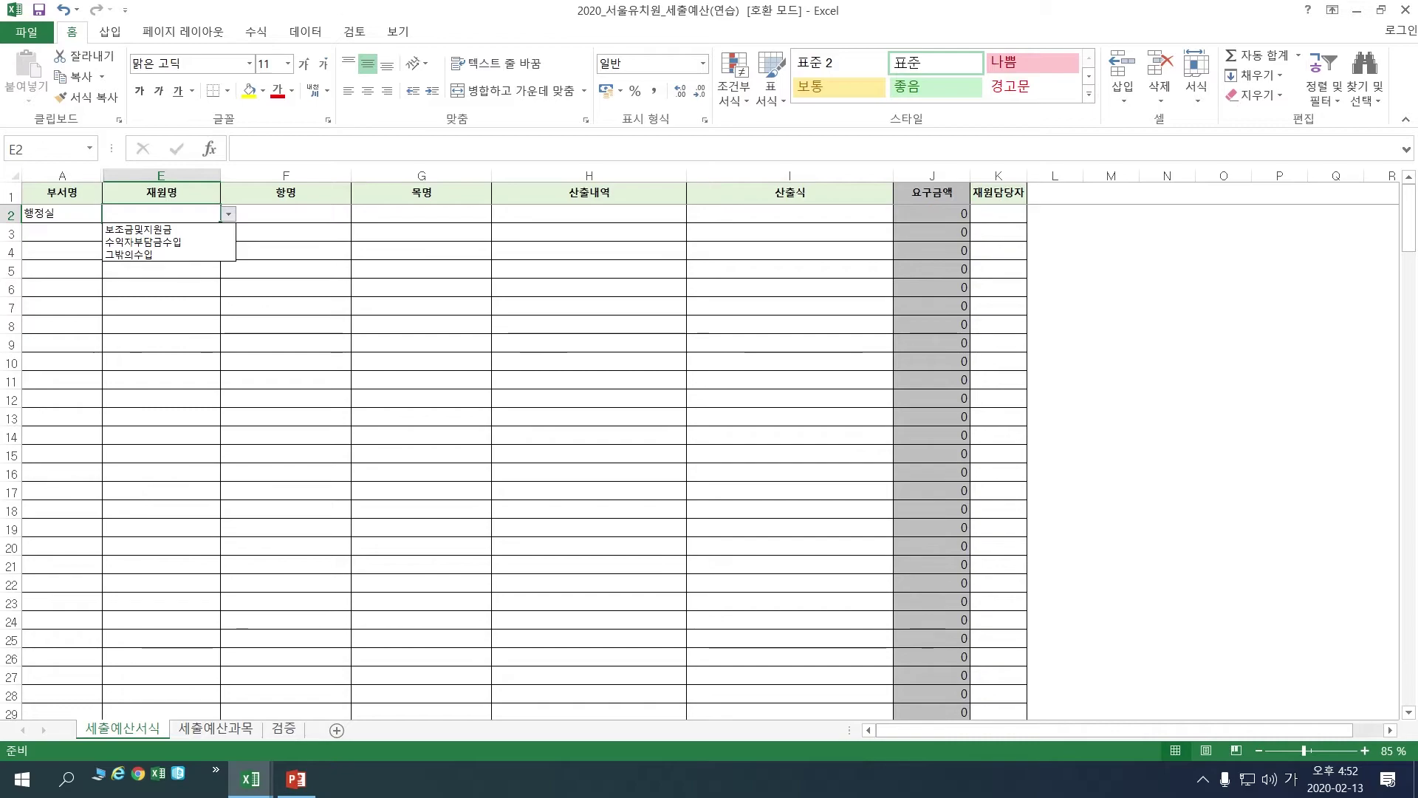
key(Down)
key(Return)
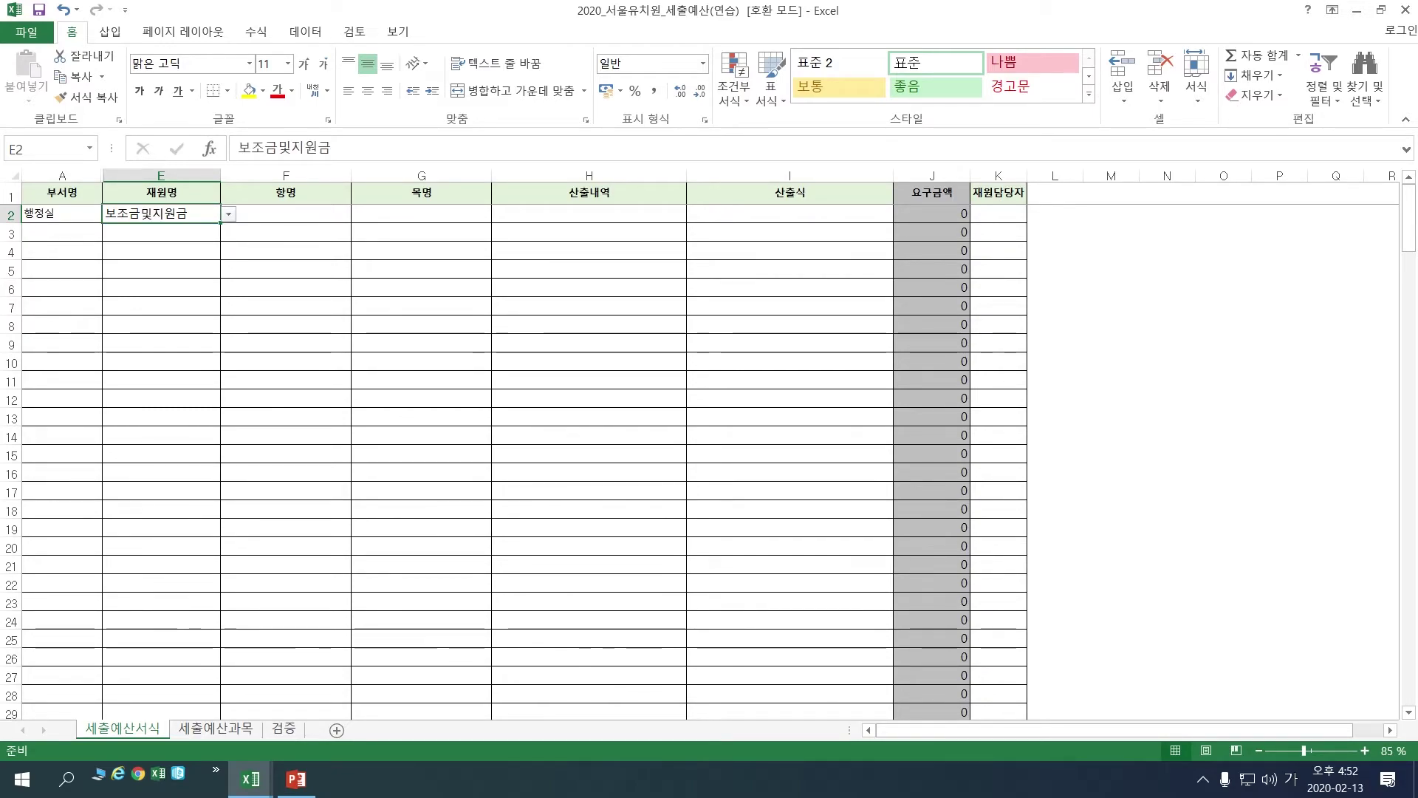
Choose 교원인건비 as the 항명 and 교원급여 as the 목명 in row 2.
click(286, 214)
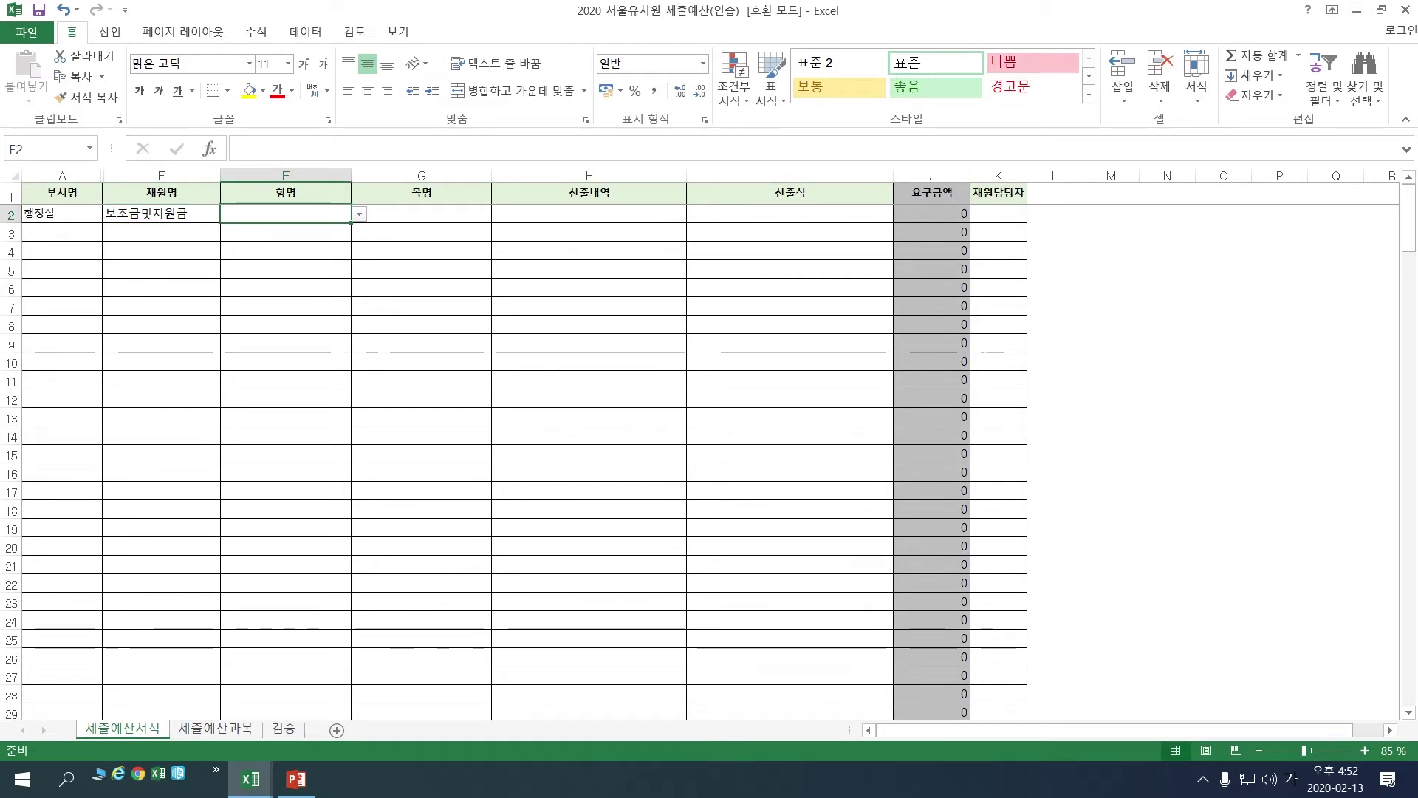
key(alt+Down)
key(Down)
key(Return)
key(Tab)
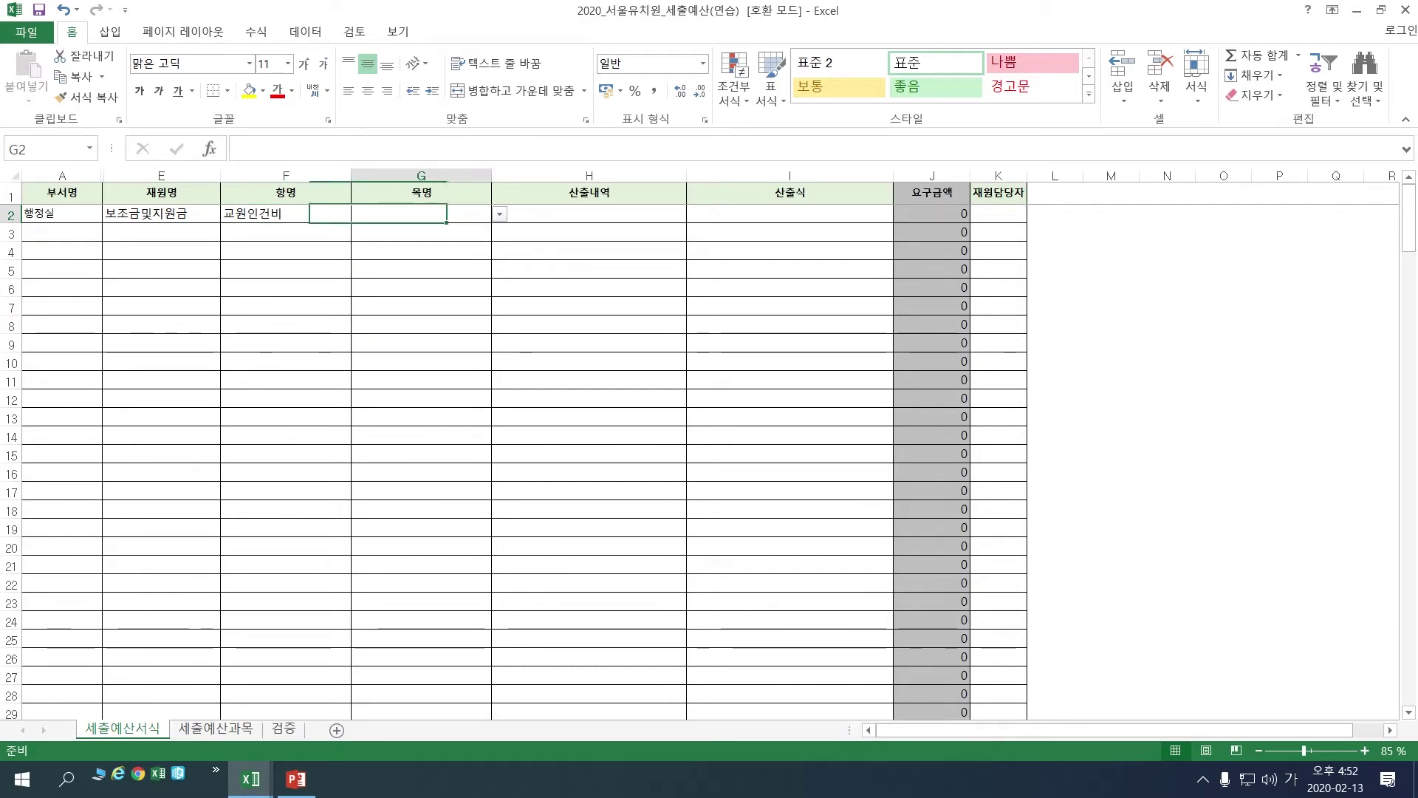
key(alt+Down)
key(Down)
key(Down)
key(Return)
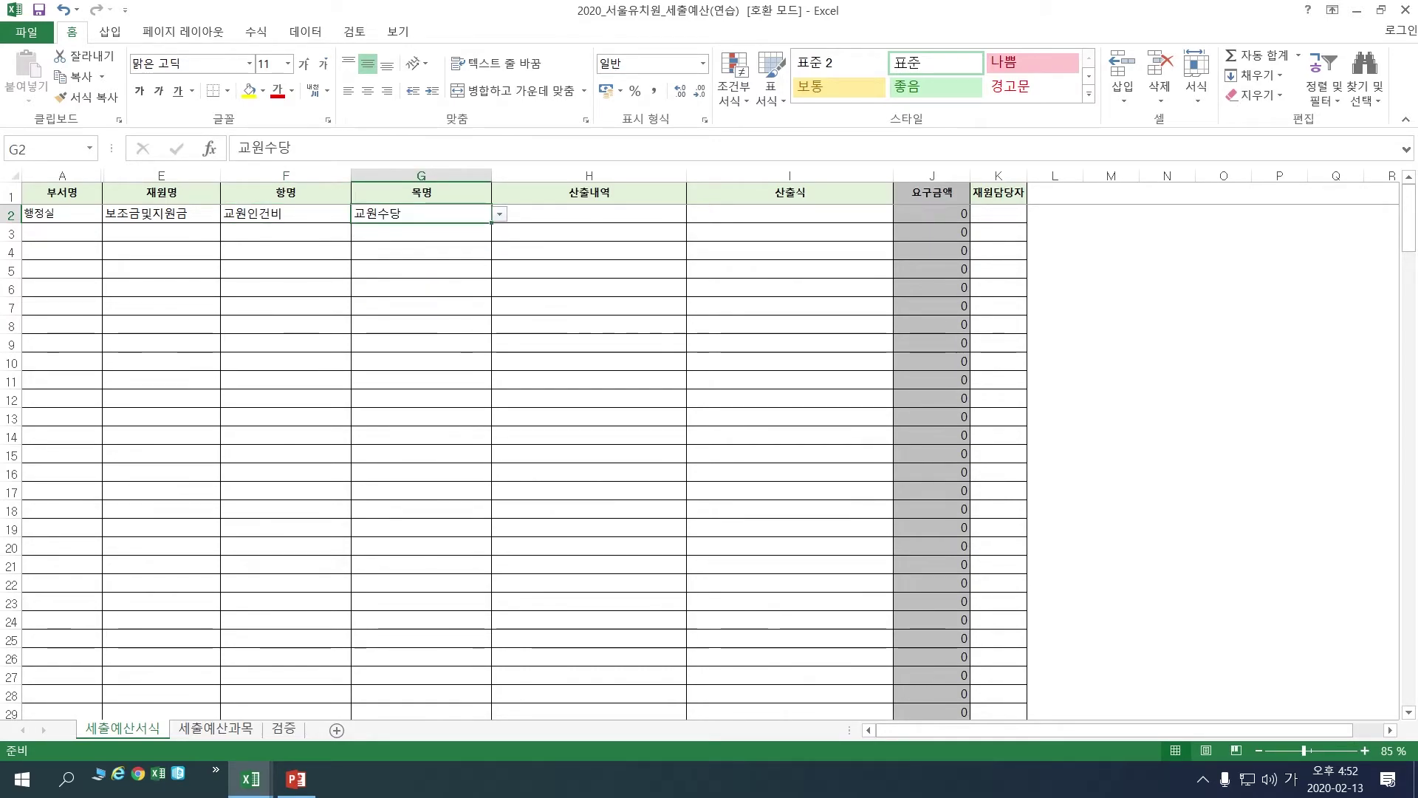
key(alt+Down)
key(Up)
key(Return)
key(Tab)
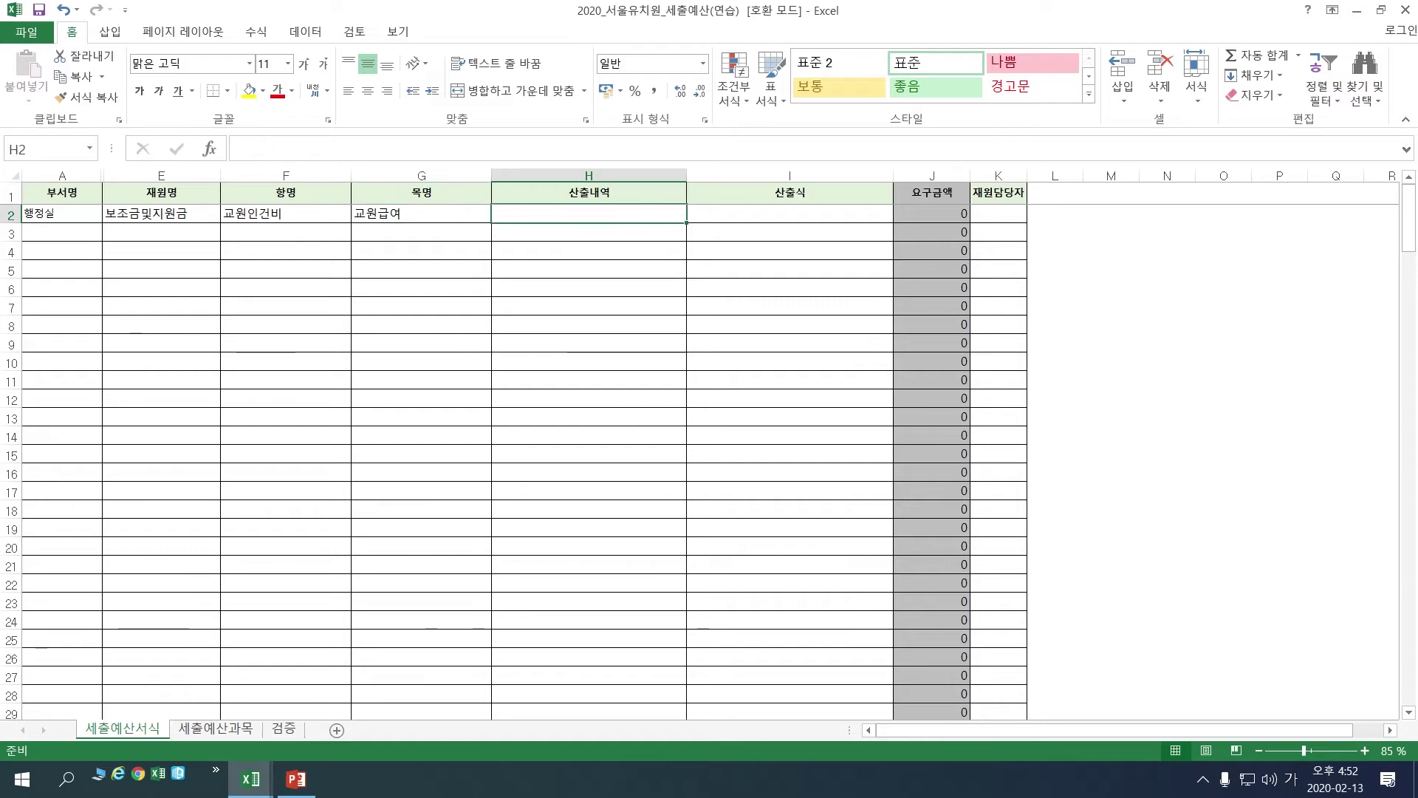
Enter 봉급(원장) as the 산출내역 in H2.
text(휴시)
key(BackSpace)
key(BackSpace)
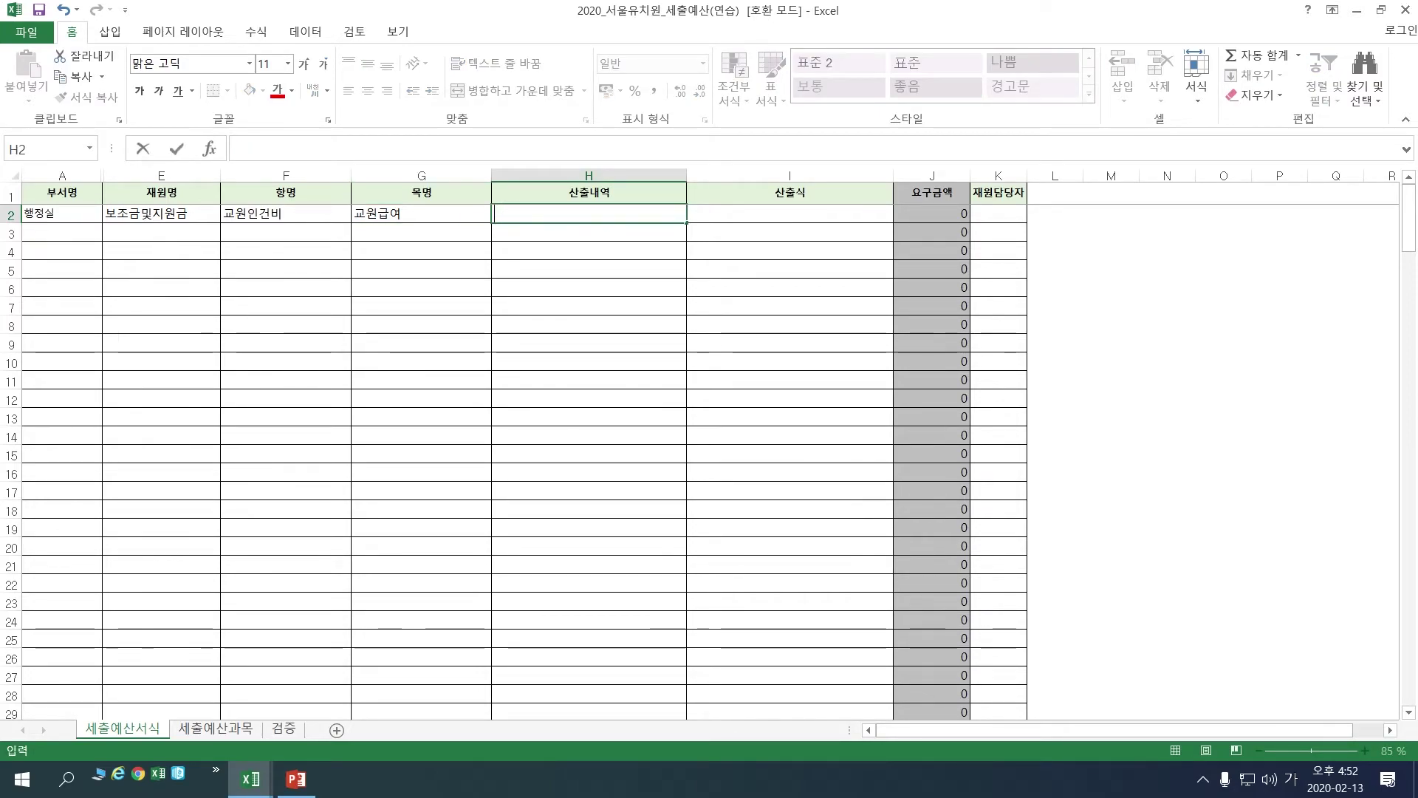
text(봉급)
text((원장))
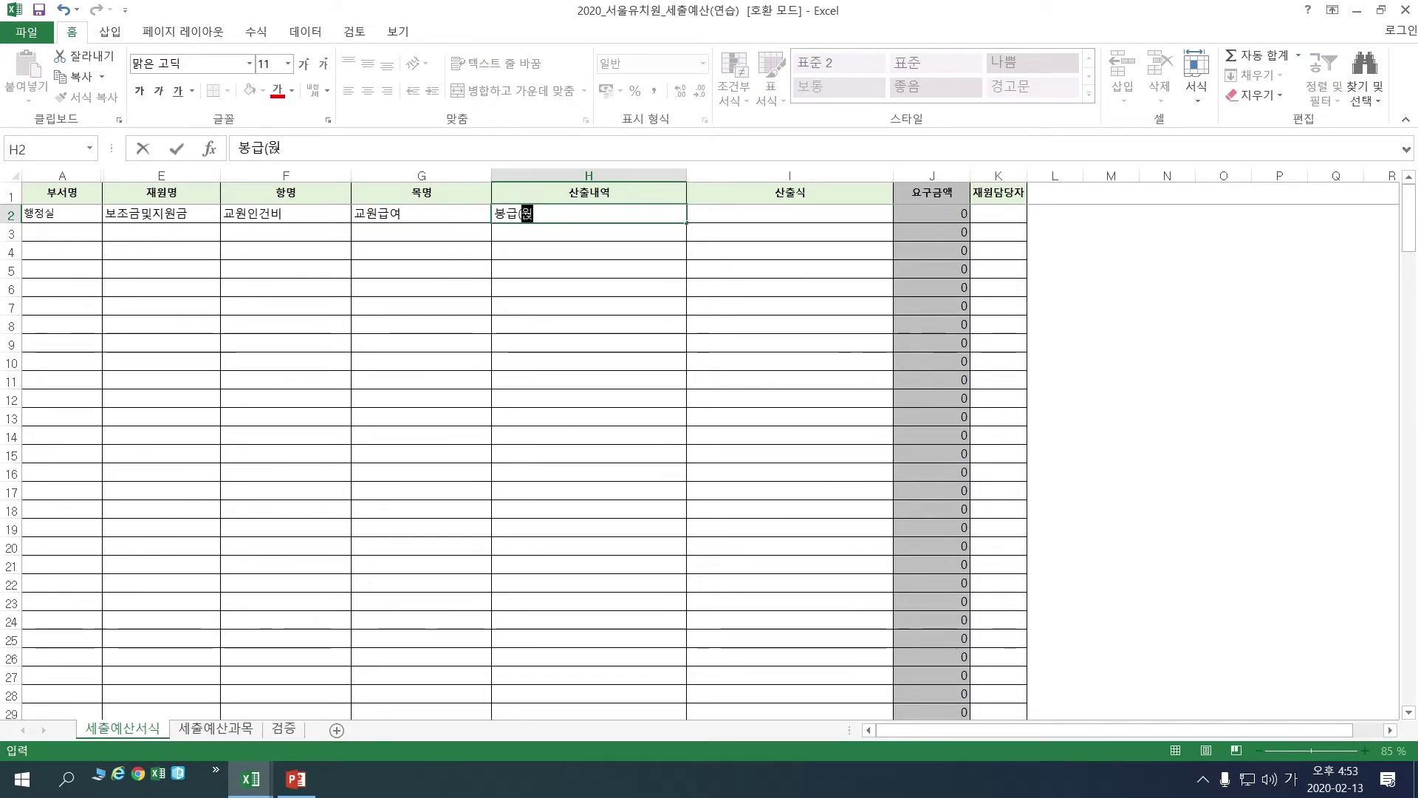
key(Tab)
Enter the 산출식 3,500,000원*12월= in I2 for the 봉급(원장) row.
text(3,500)
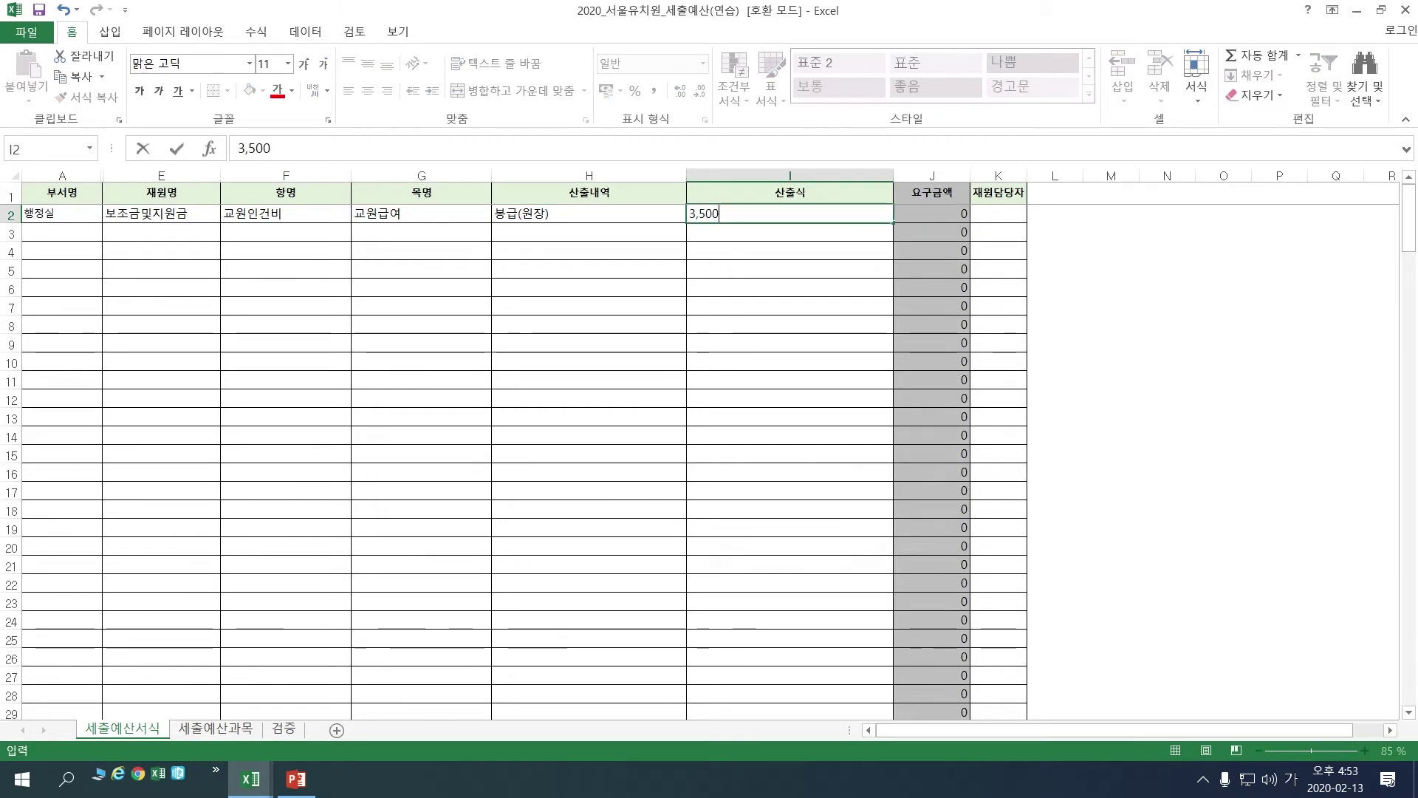
text(우)
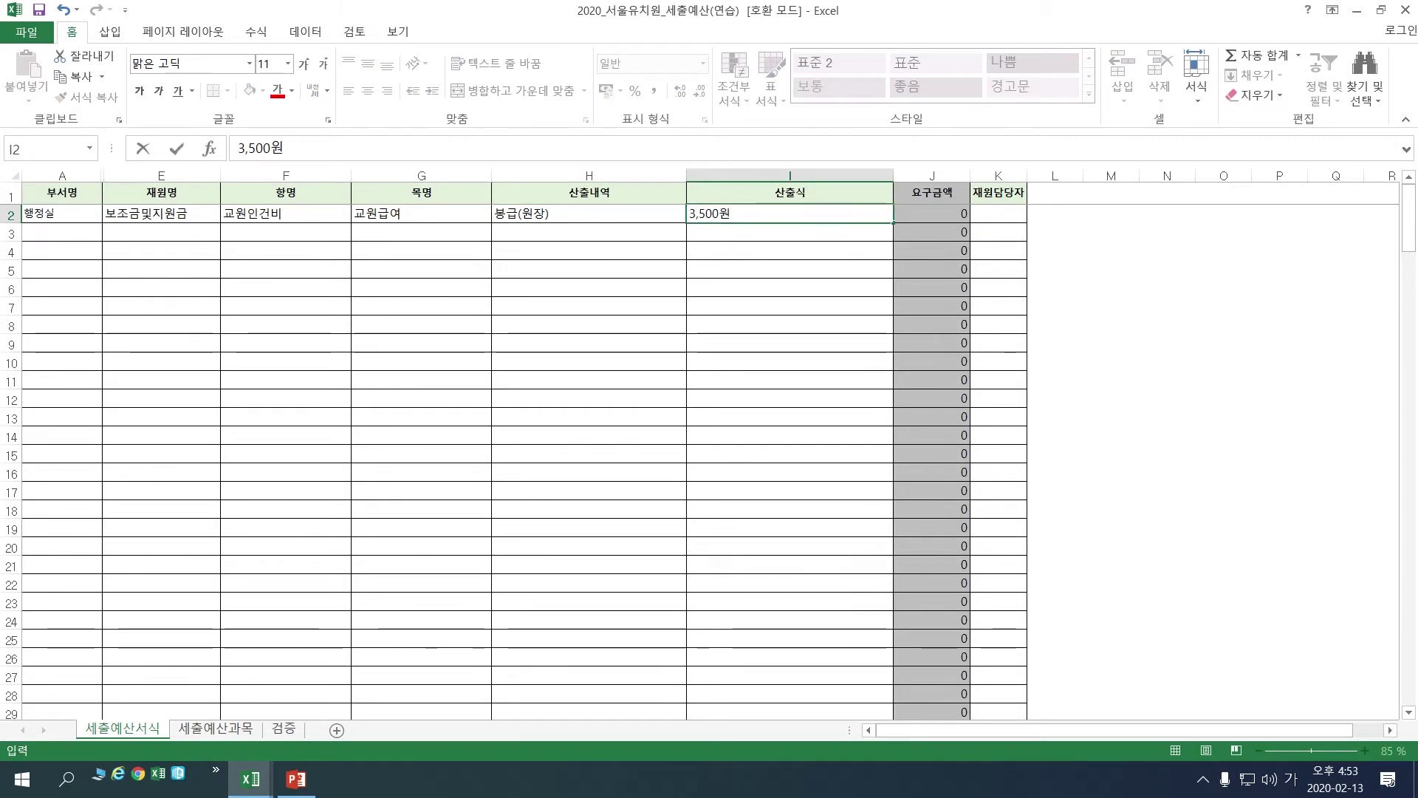
key(Left)
key(Left)
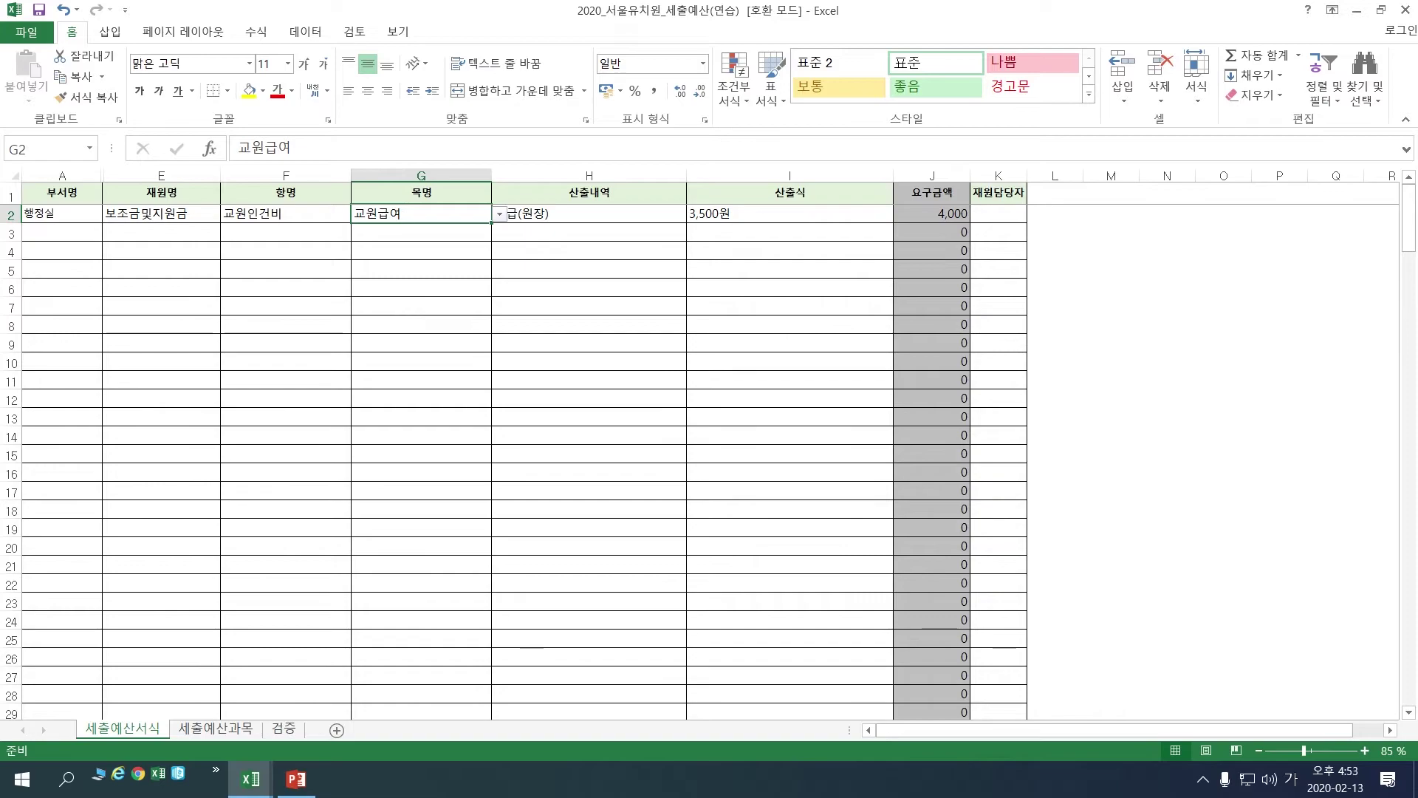
key(Right)
key(Right)
key(F2)
text(,000원)
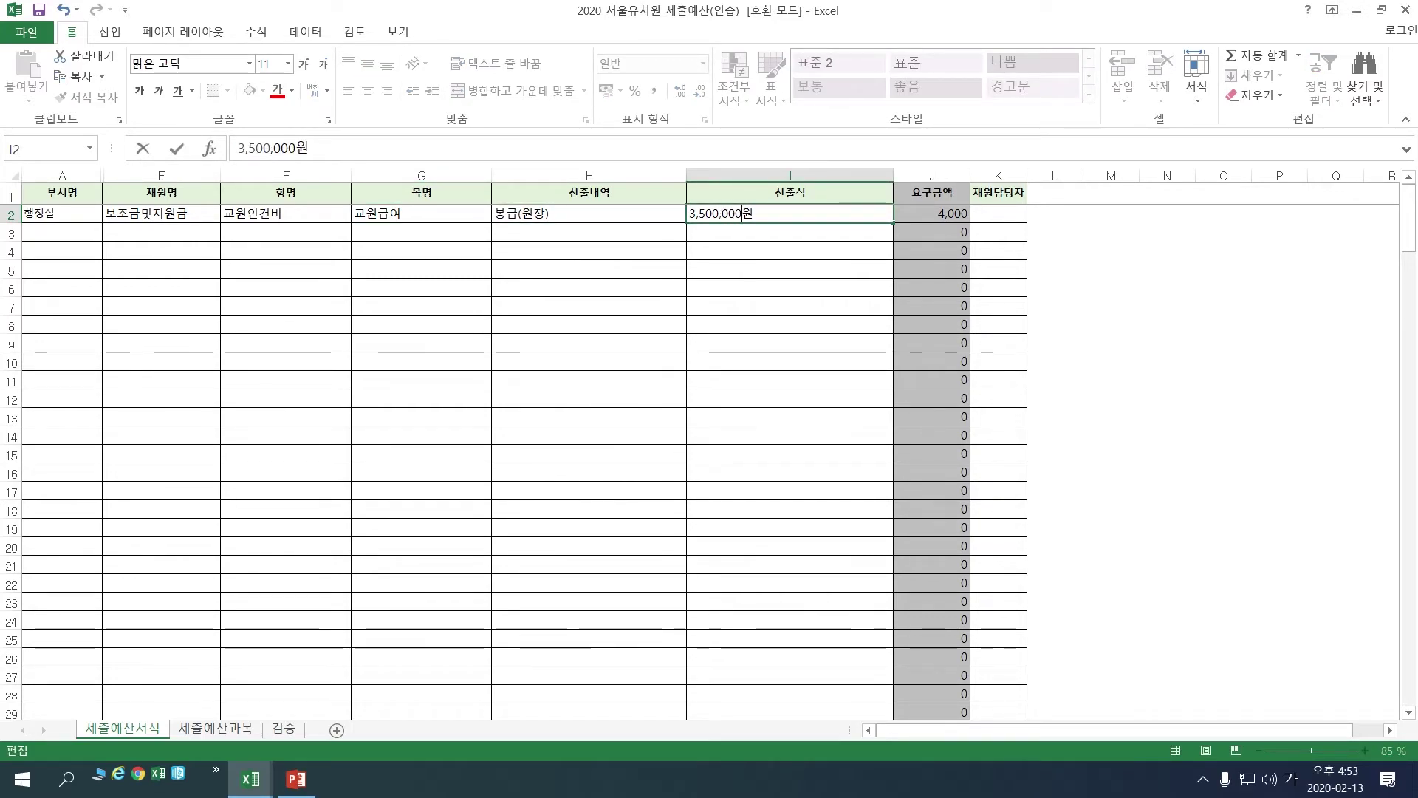
text(*12)
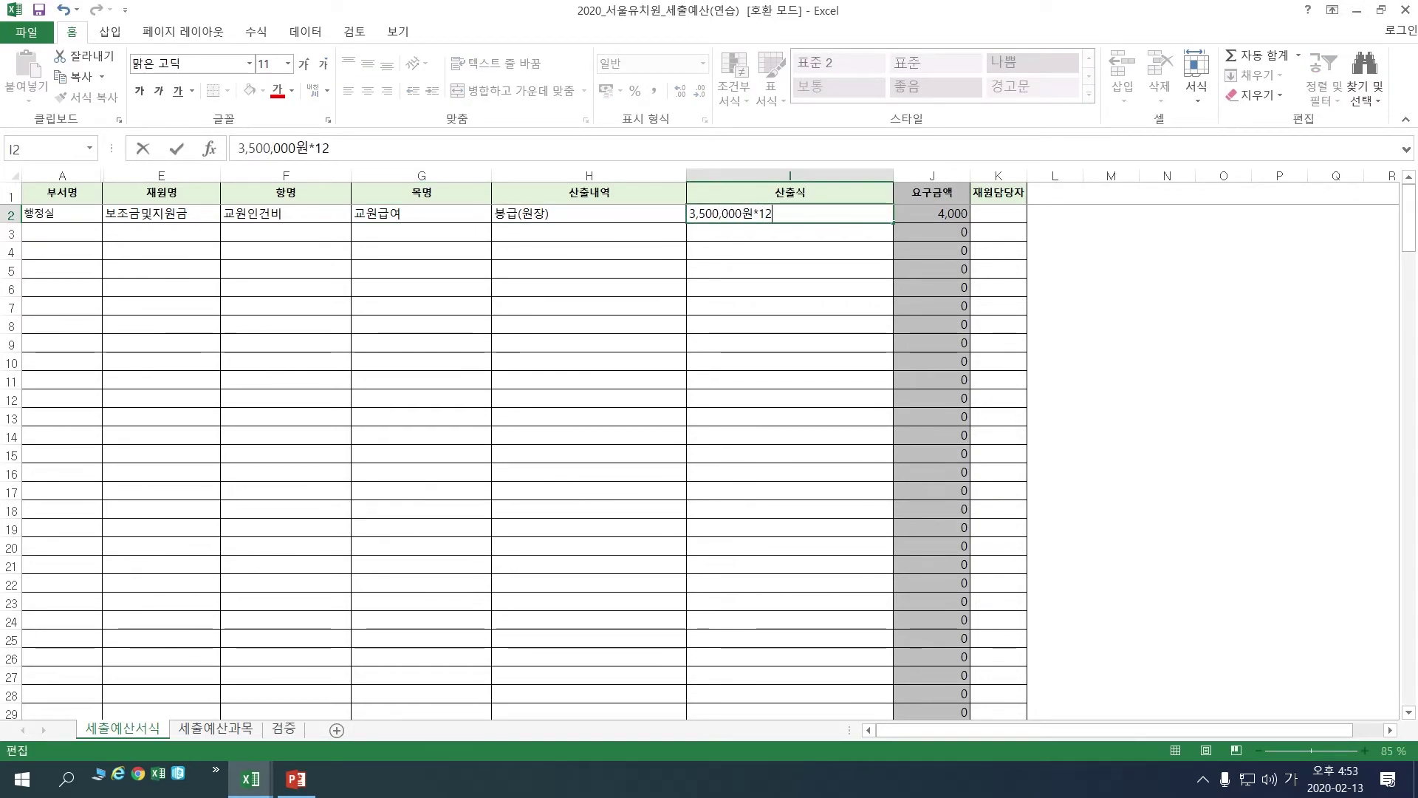
text(월=)
key(Return)
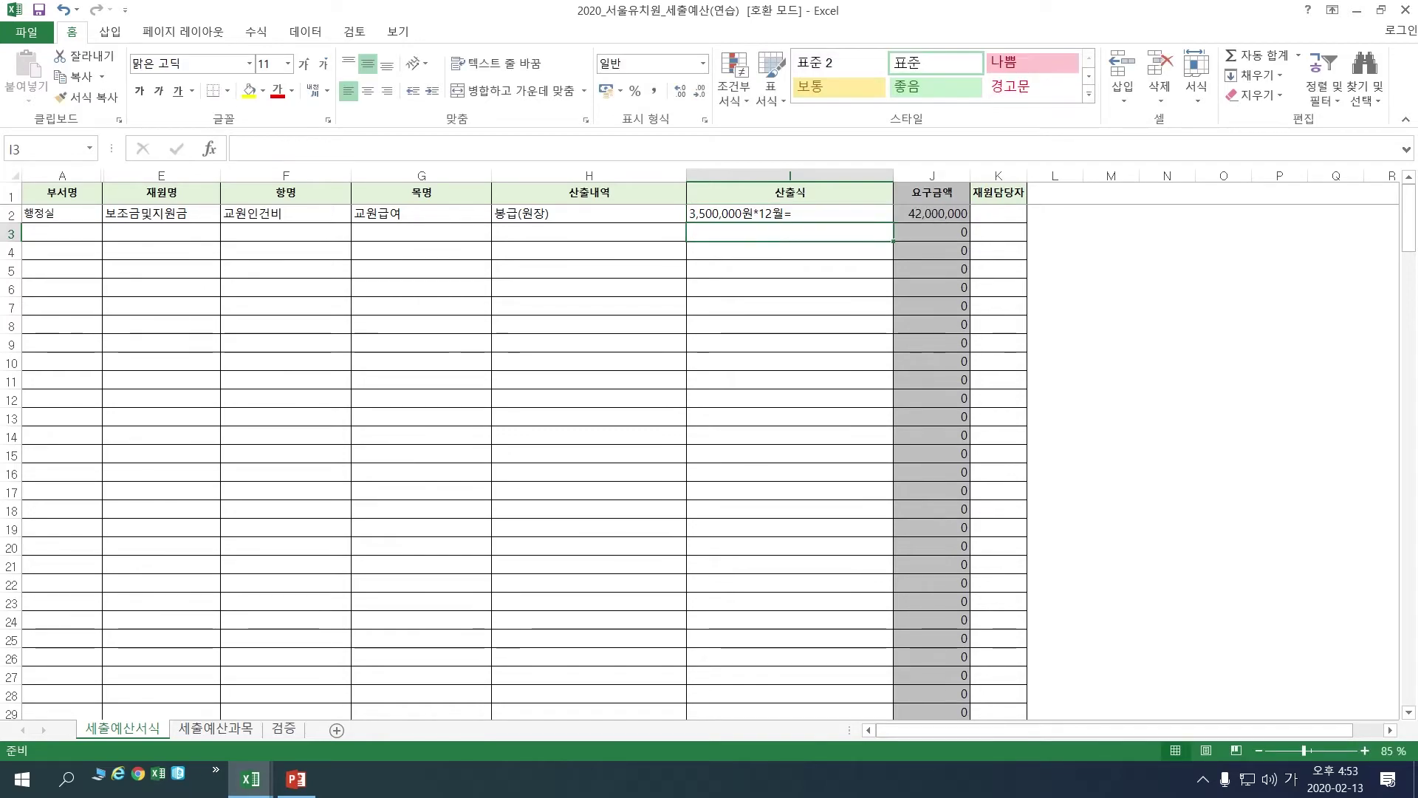
In row 3 of the 세출예산서식 sheet, enter 행정실 as the 부서명 and choose 보조금및지원금 as the 재원명.
click(62, 232)
text(행정실)
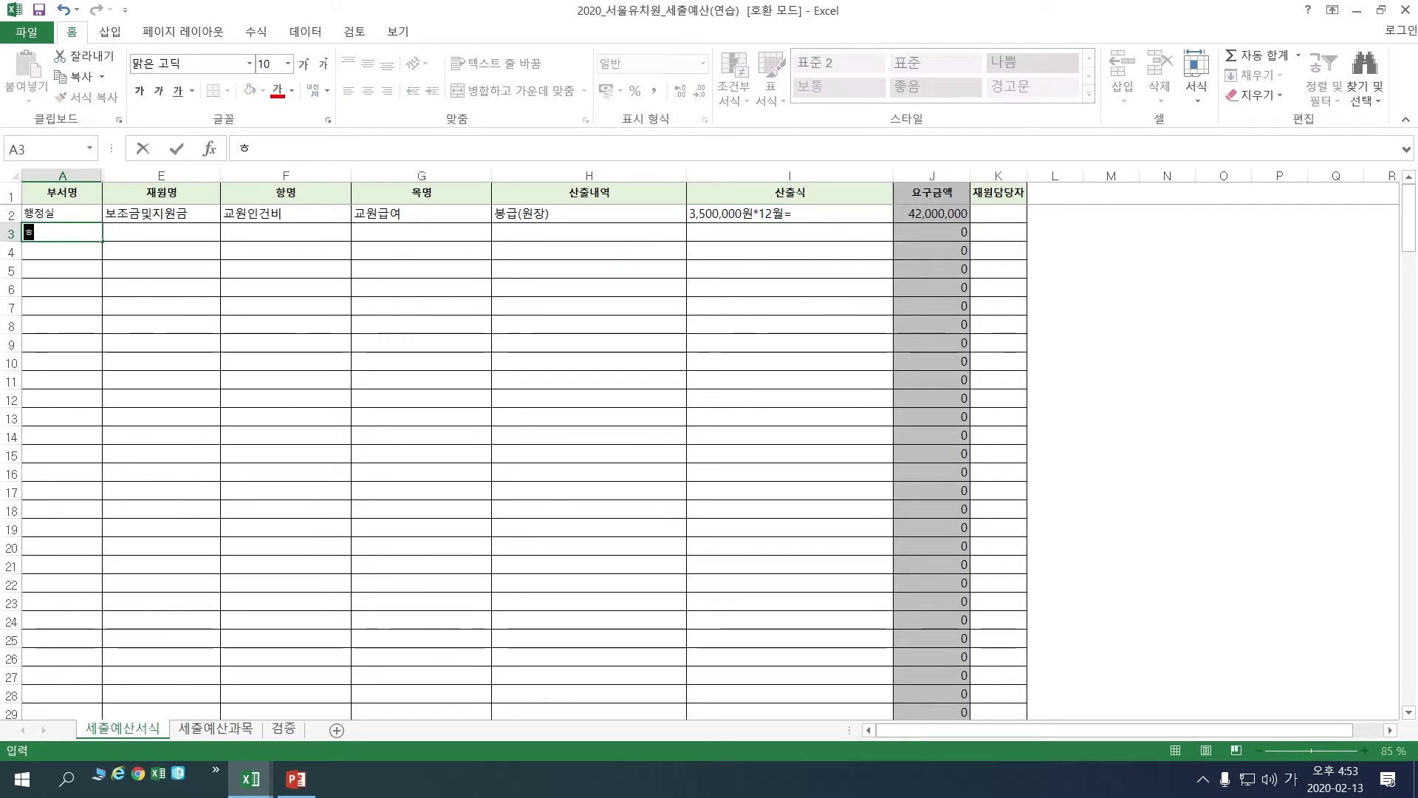
key(Return)
click(161, 232)
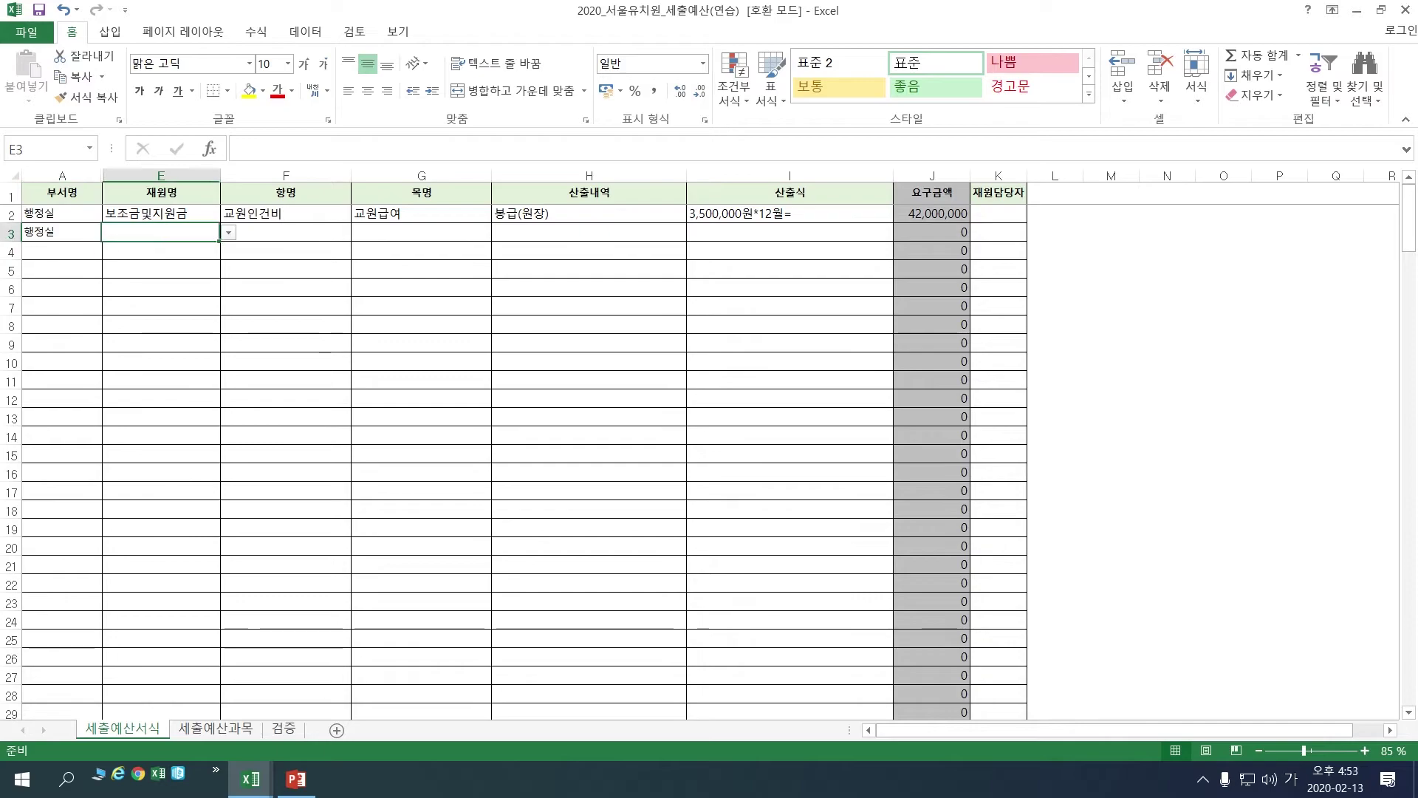
key(alt+Down)
key(Return)
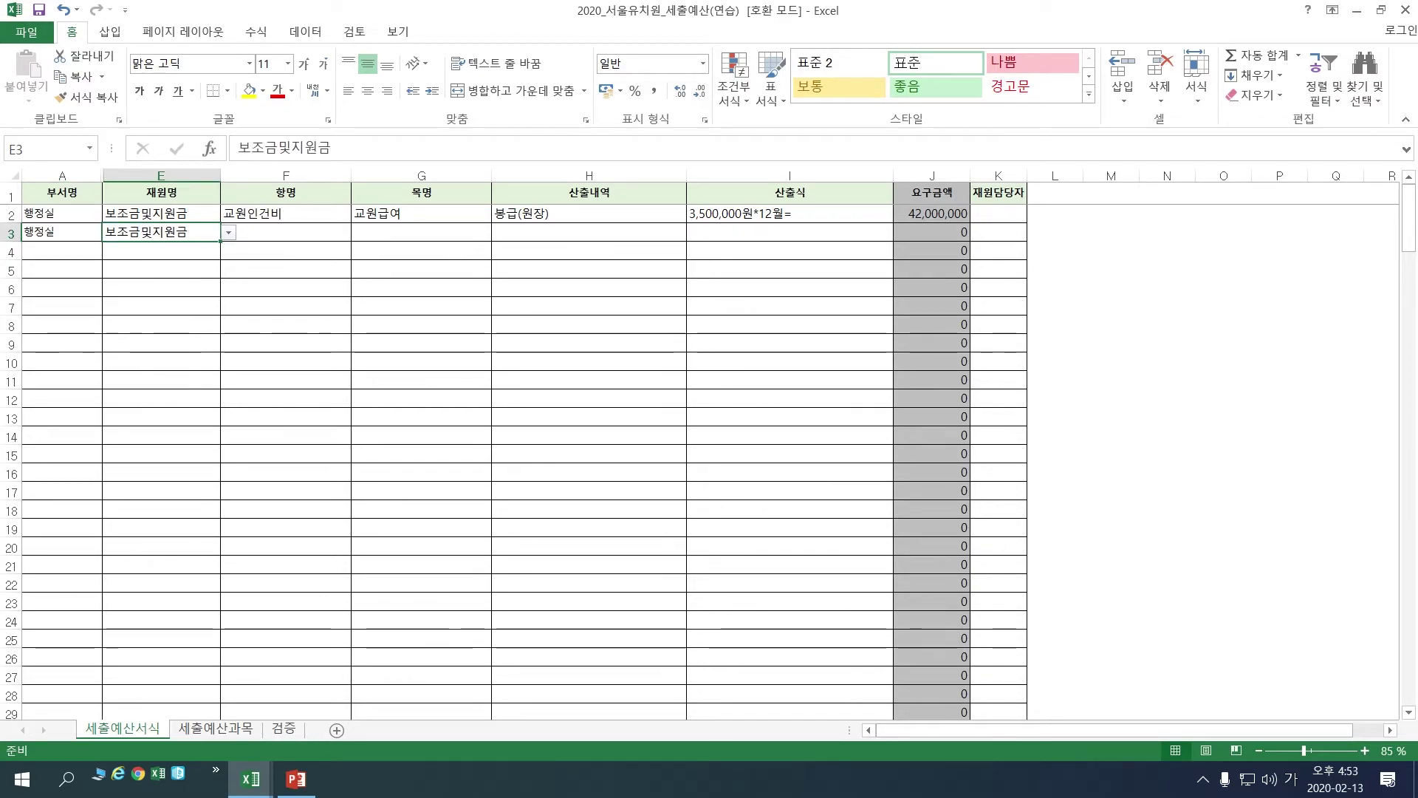
Choose 교원인건비 as the 항명 and 교원급여 as the 목명 in row 3.
key(Tab)
key(alt+Down)
key(Return)
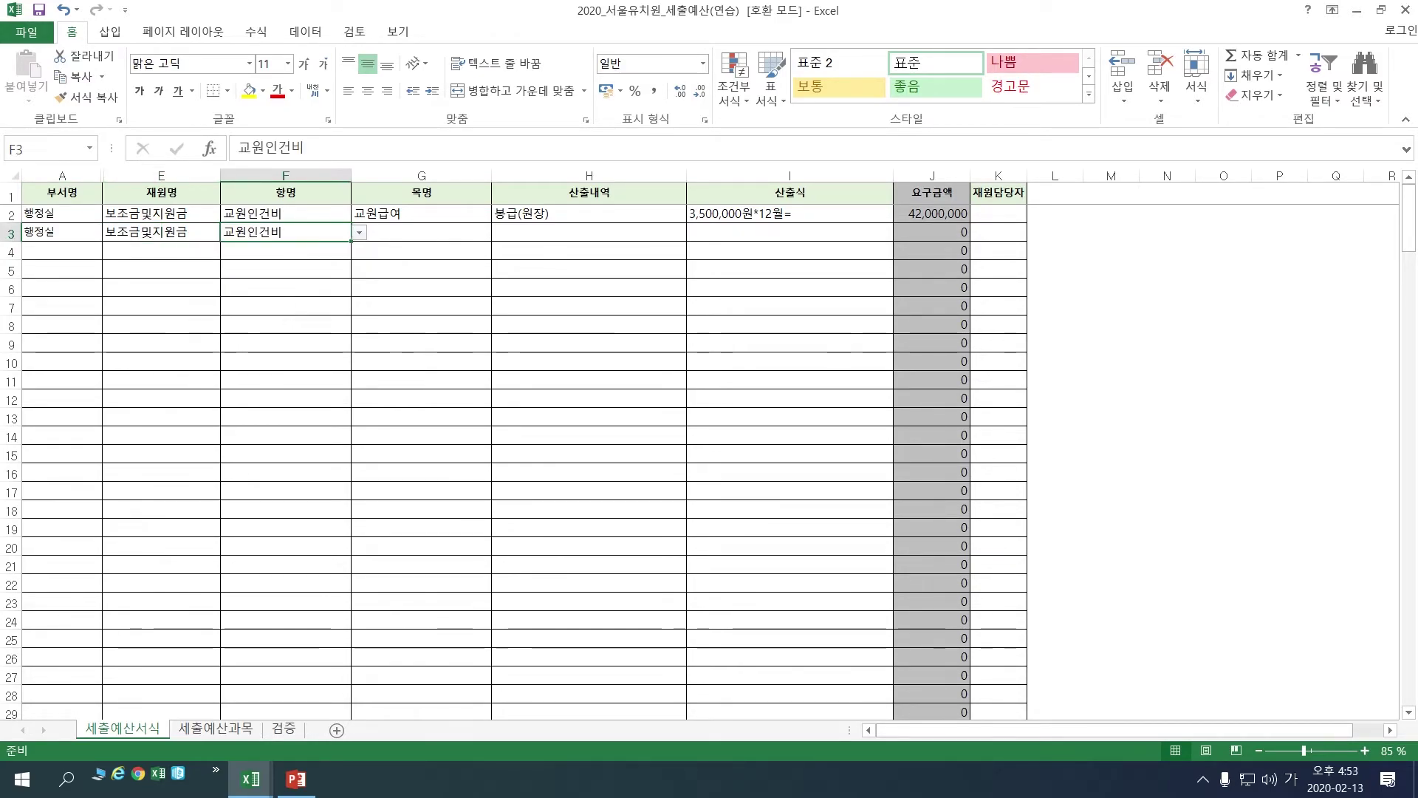
key(Tab)
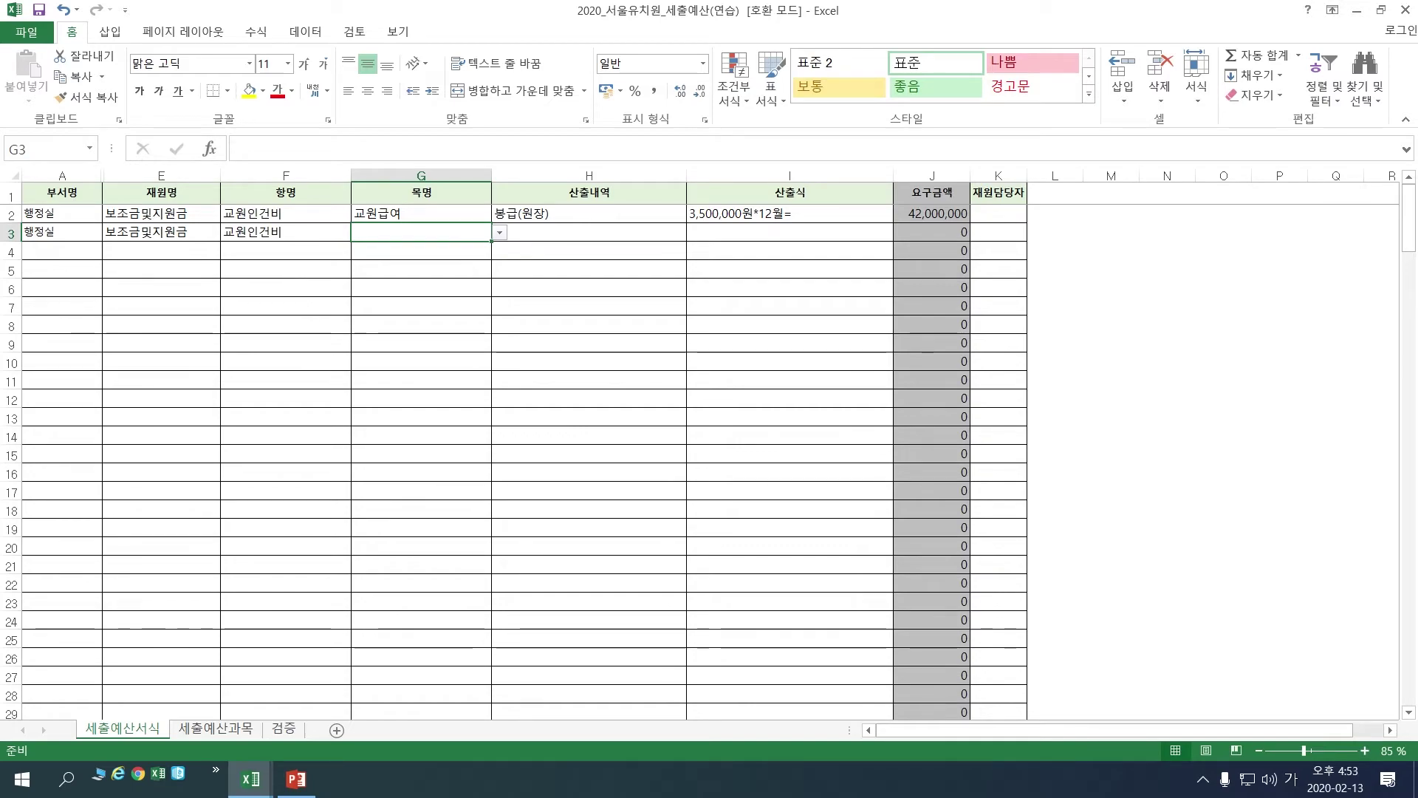
key(alt+Down)
key(Down)
key(Down)
key(Up)
key(Return)
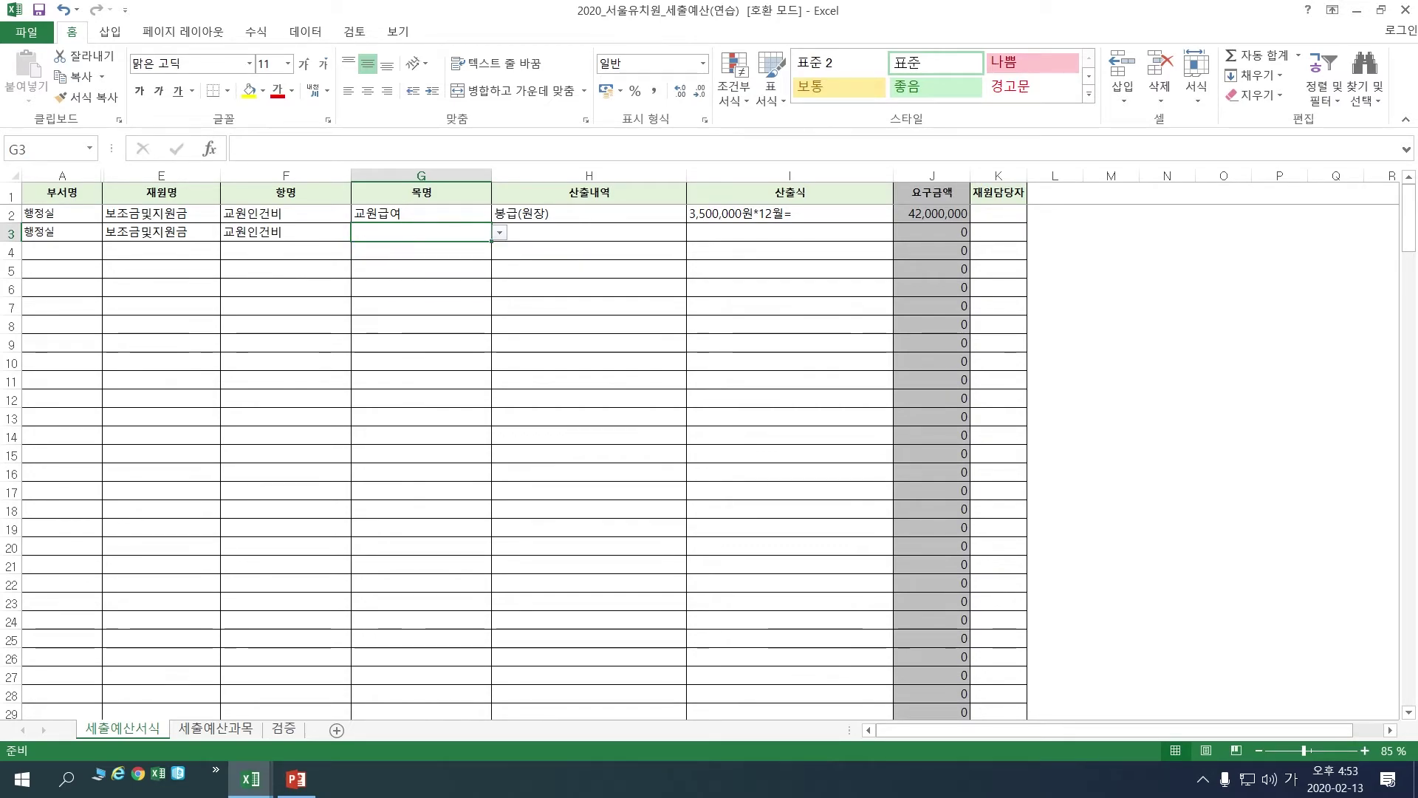
Enter 봉급(원감) as the 산출내역 in H3 and 3,000,000원*12월= as the 산출식 in I3.
key(Tab)
text(봉급(원감)
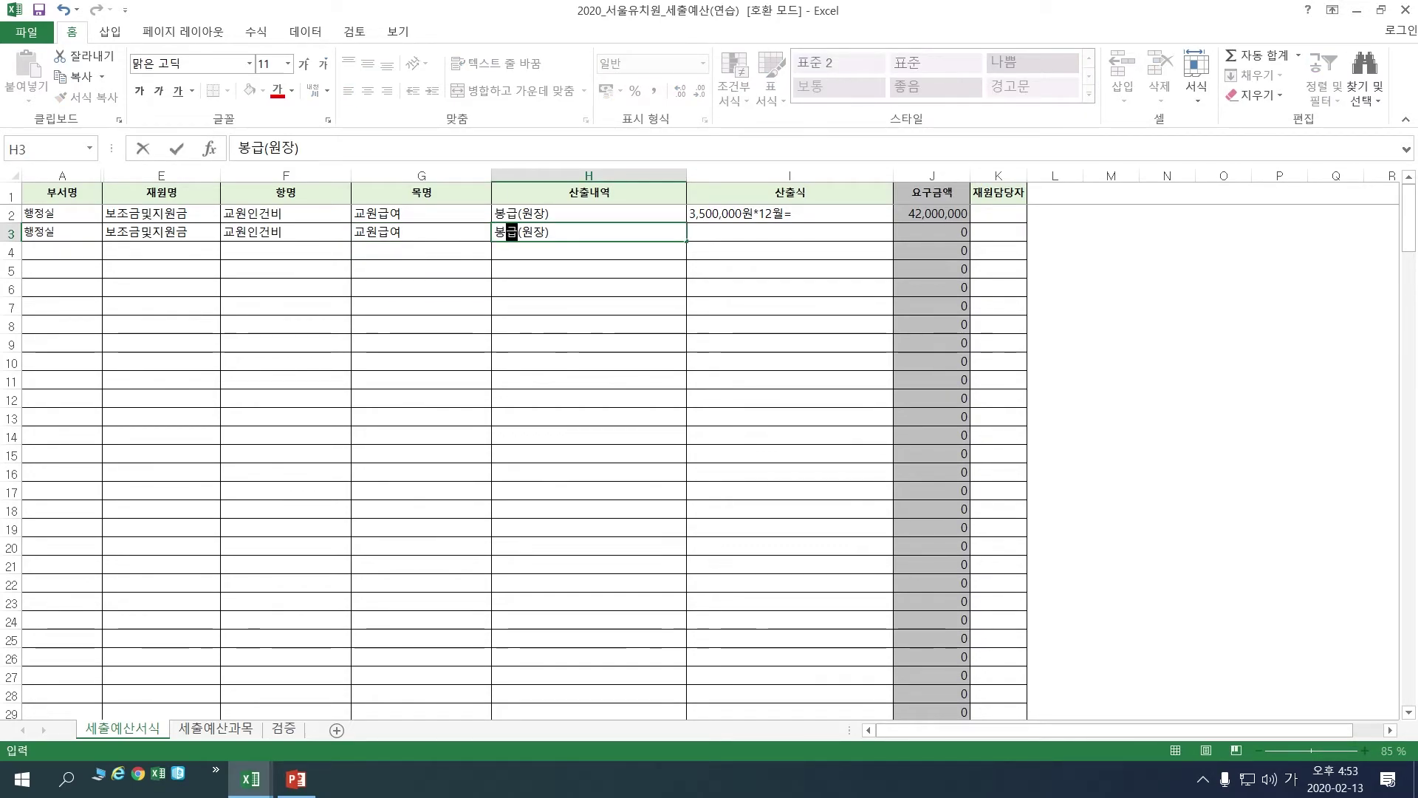
text())
key(Tab)
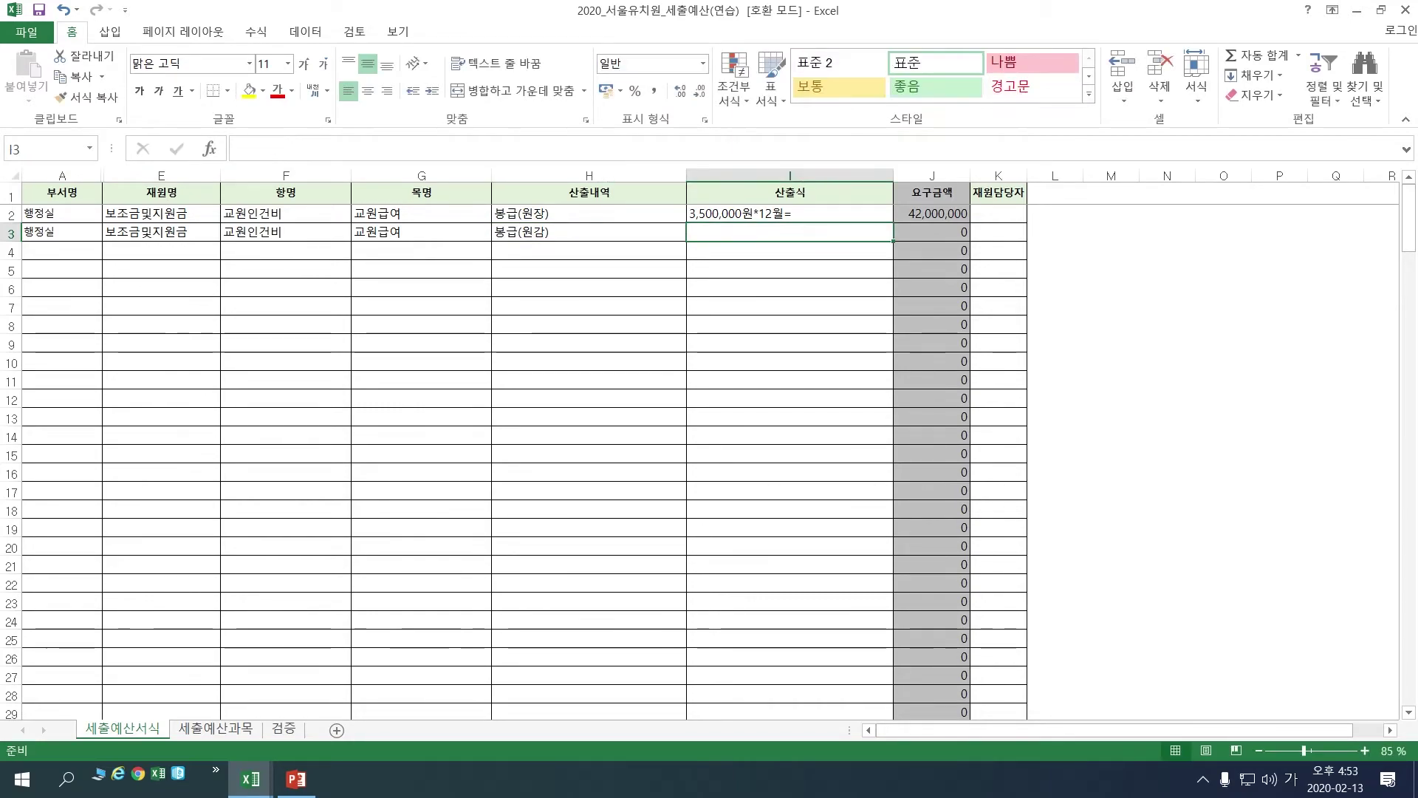
text(3,000,000)
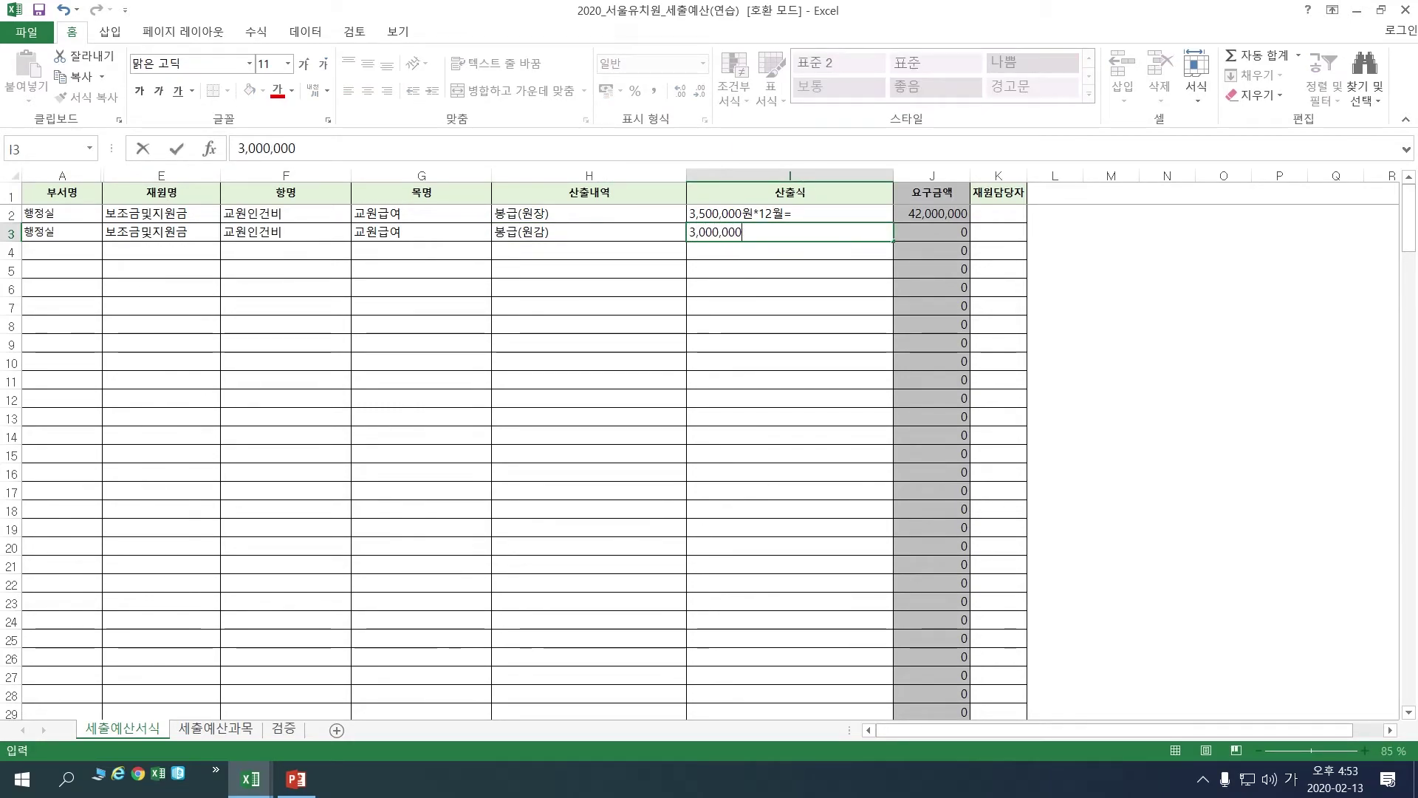
text(원*12)
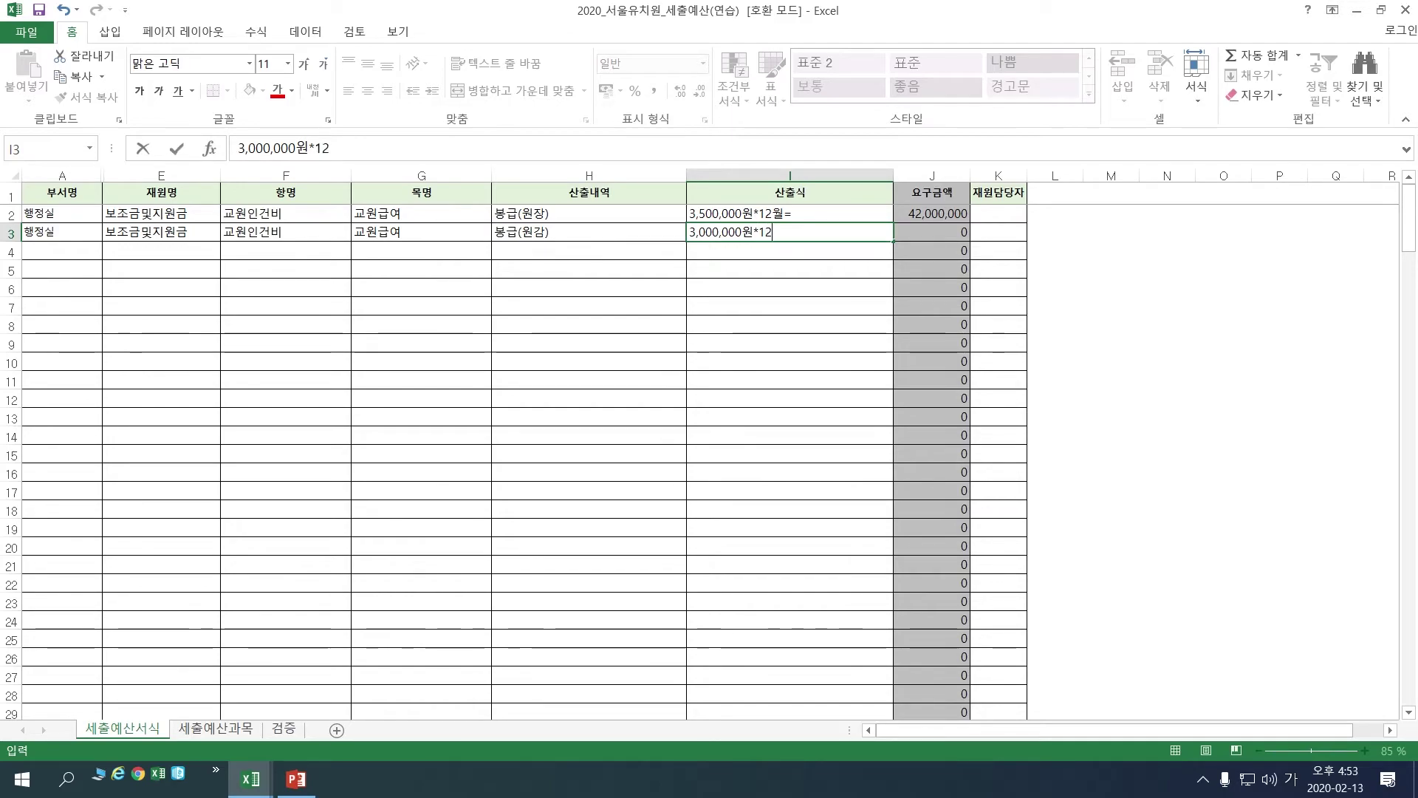
text(월=)
key(Return)
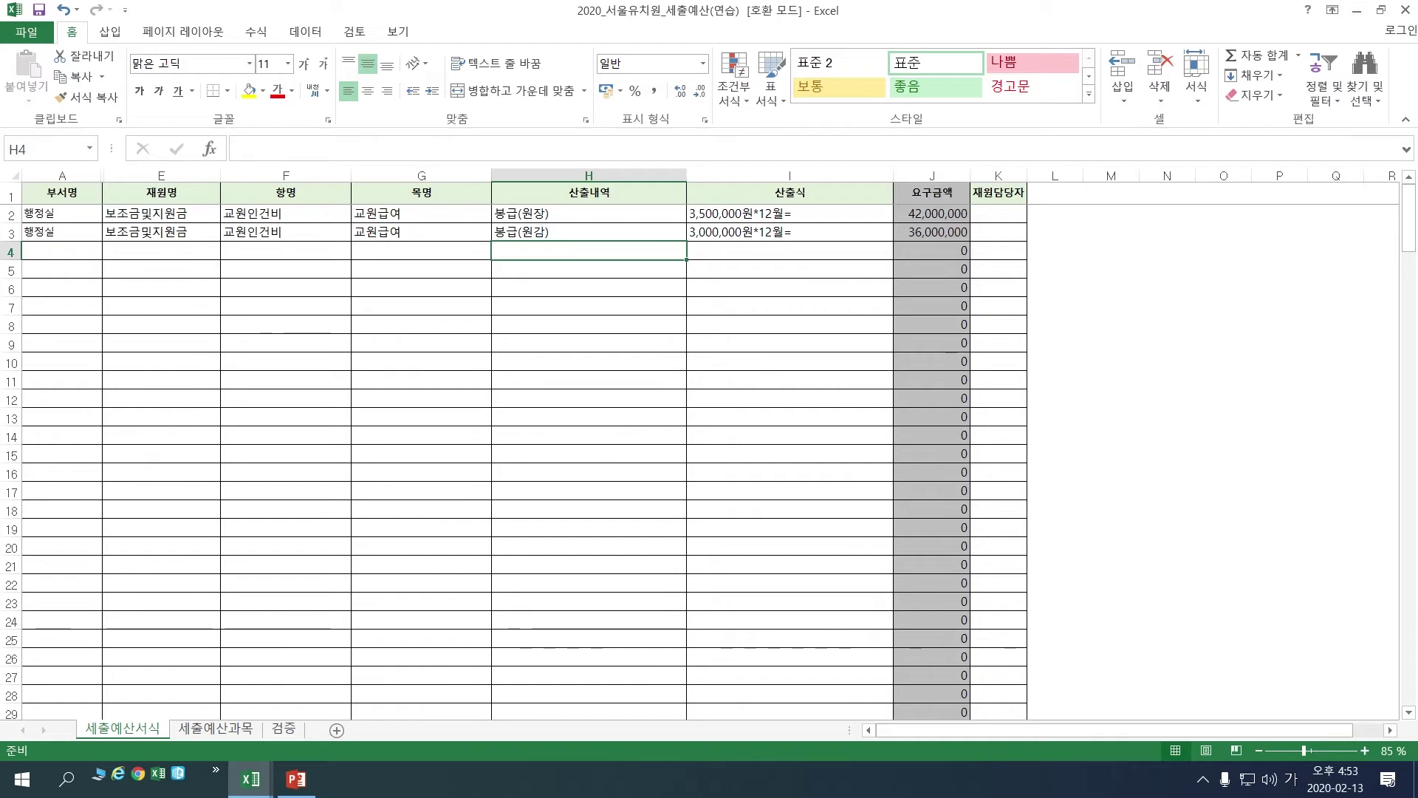
In row 4, enter 행정실 as the 부서명 and choose 보조금및지원금 as the 재원명.
click(62, 251)
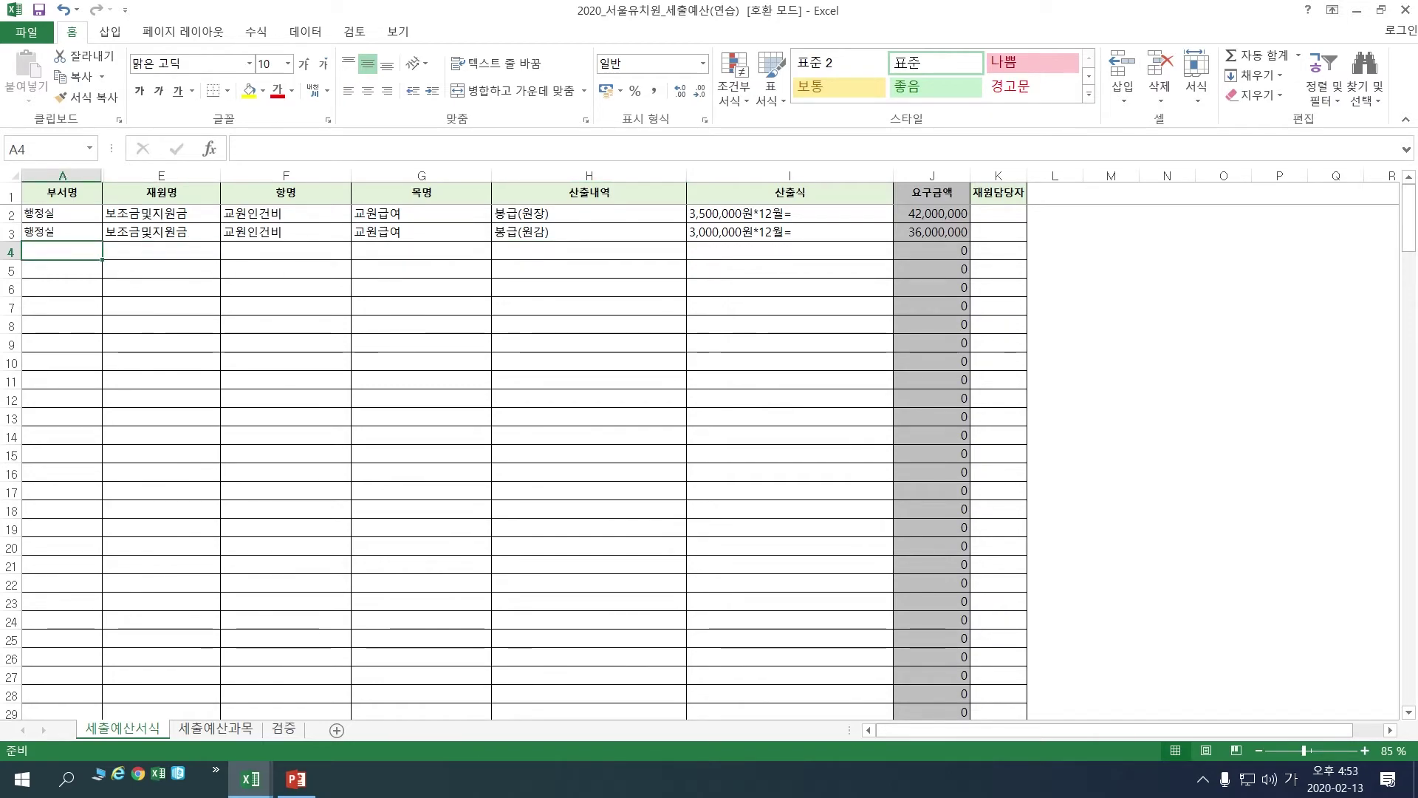
text(행정시)
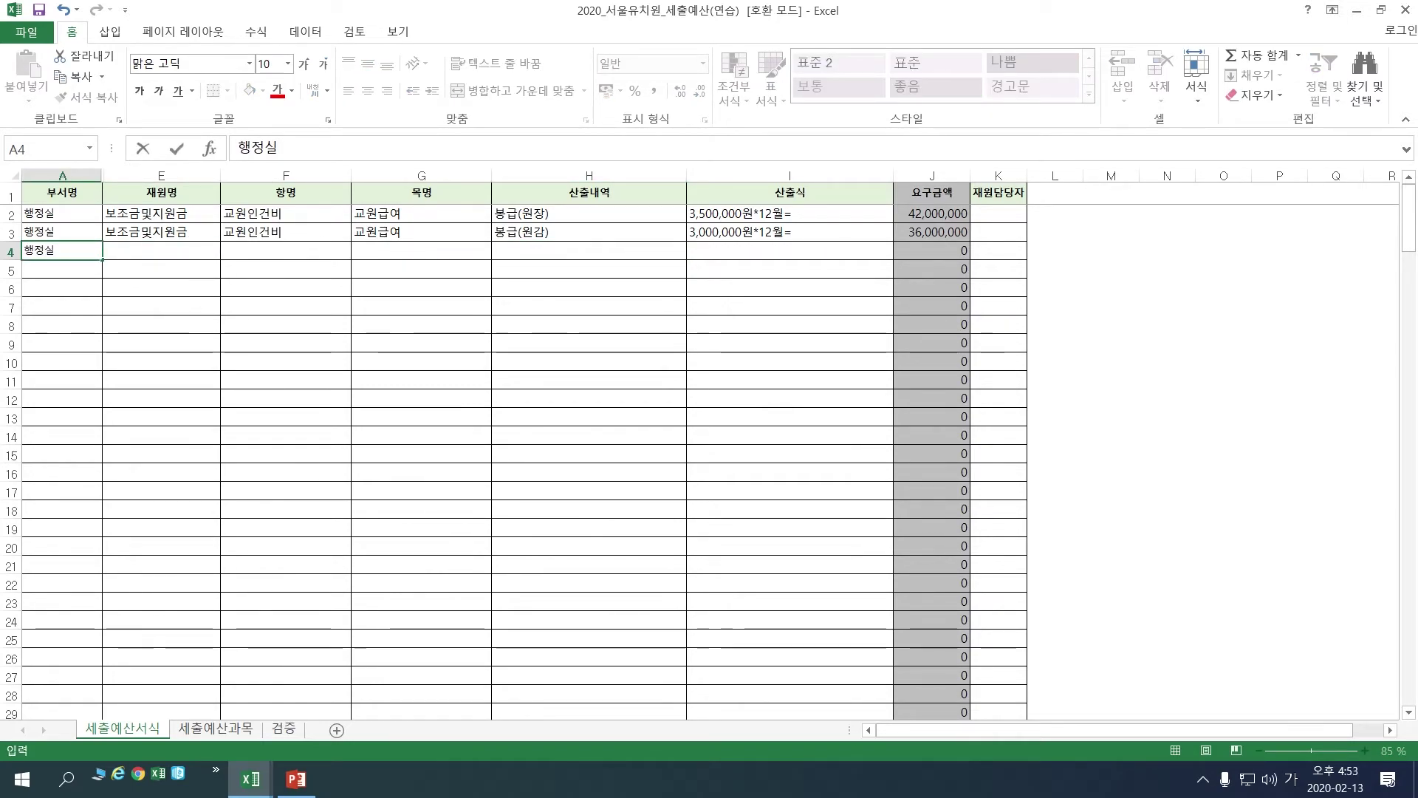
key(Tab)
key(alt+Down)
key(Return)
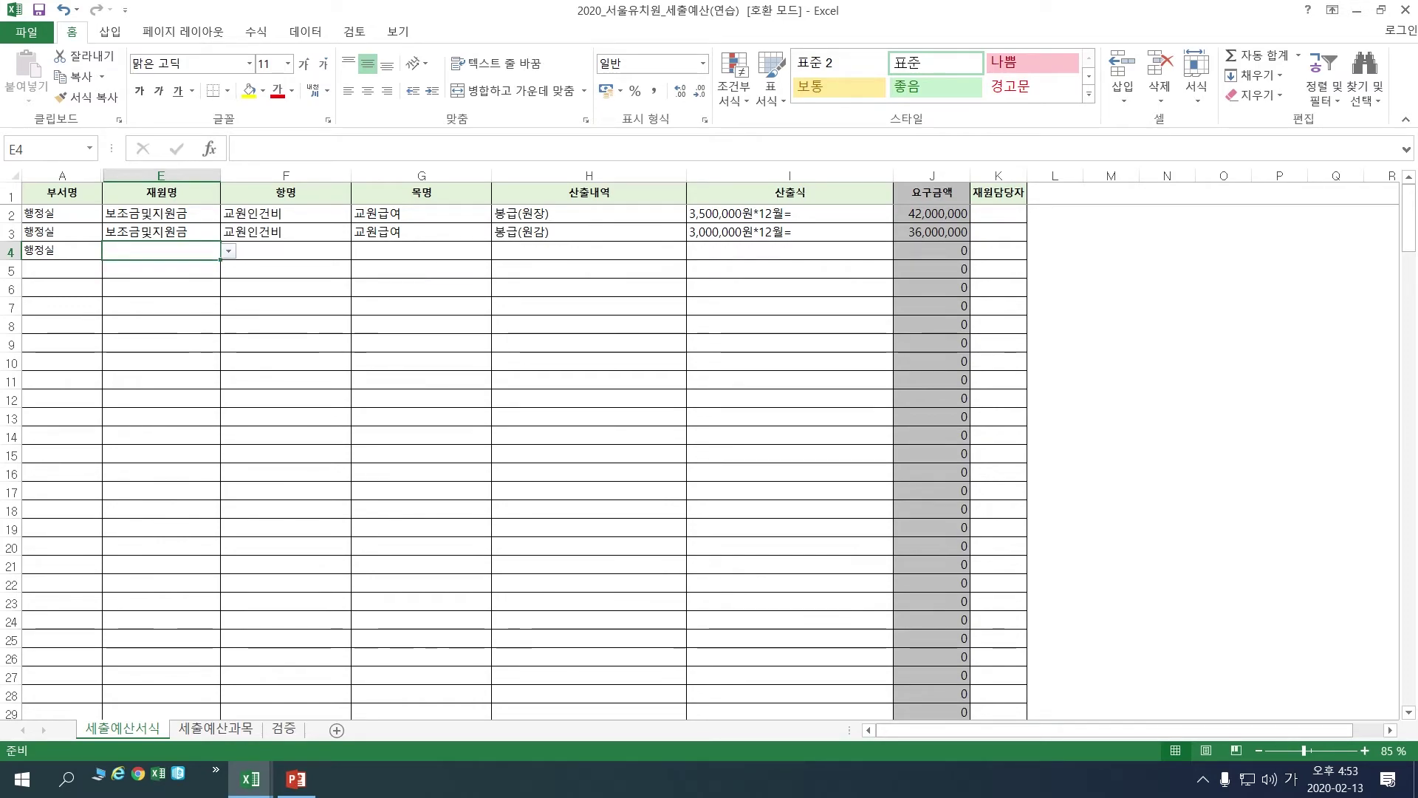
Set the 항명 to 관리운영비 and the 목명 to 수용비 in row 4.
click(285, 250)
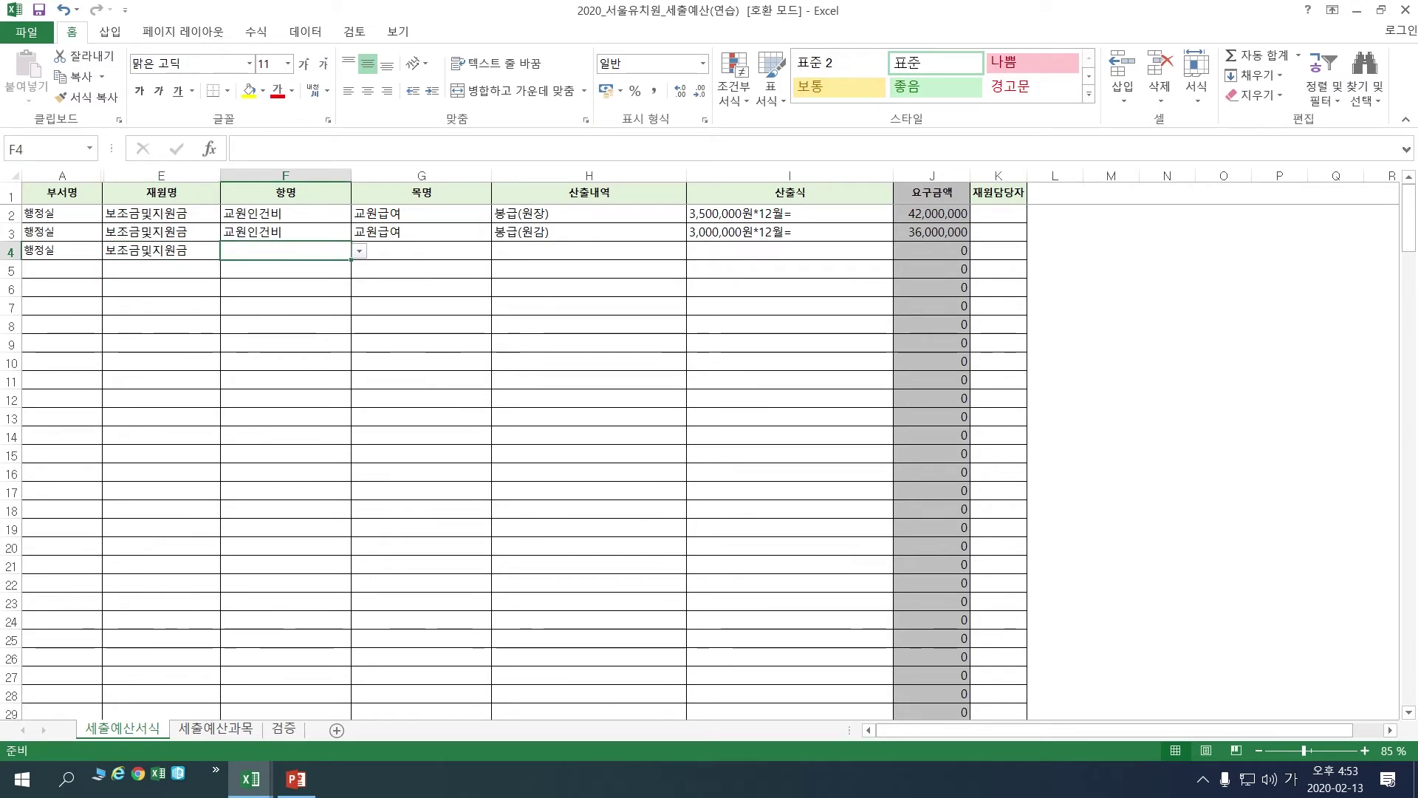
key(alt+Down)
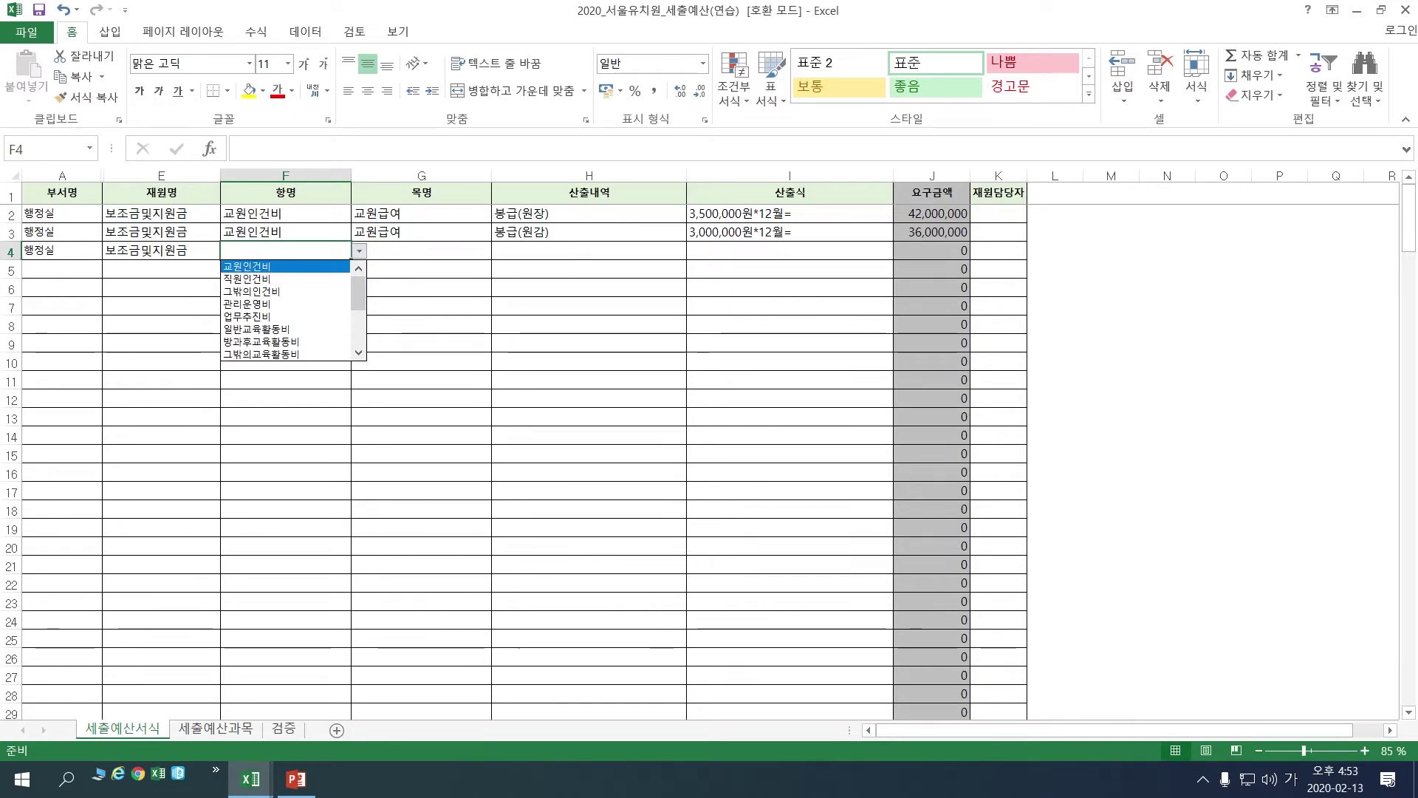
key(Down)
key(Down)
key(Down)
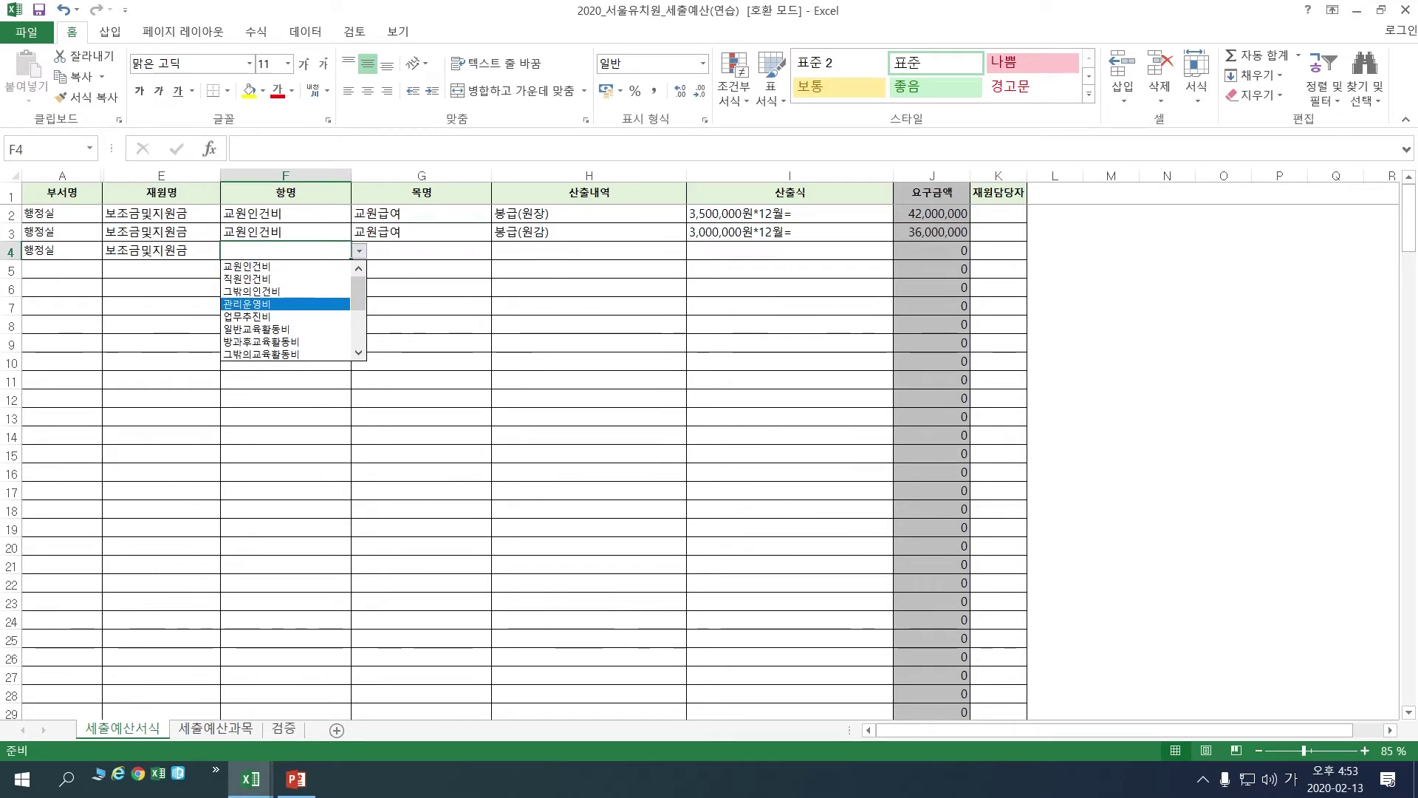
key(Return)
key(Tab)
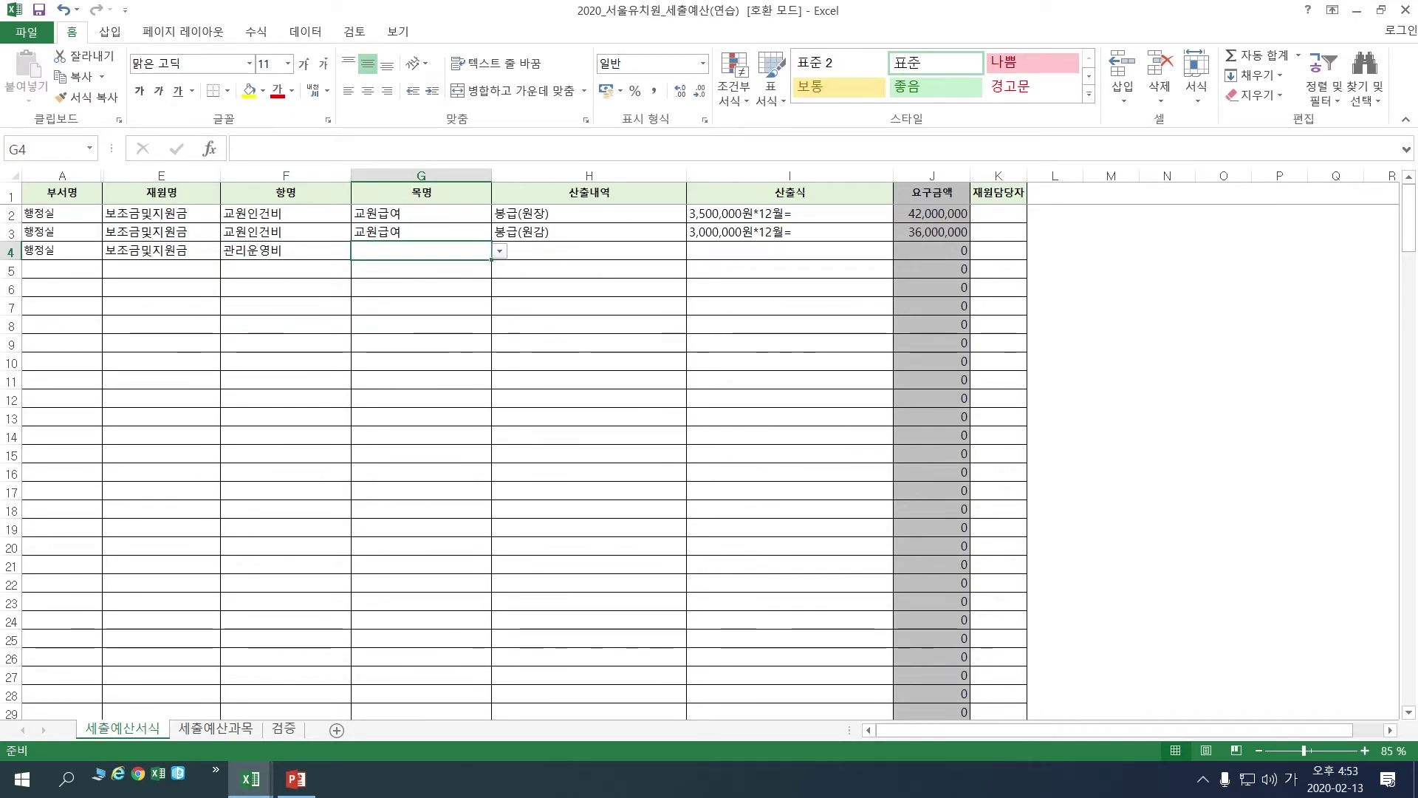
text(수용비)
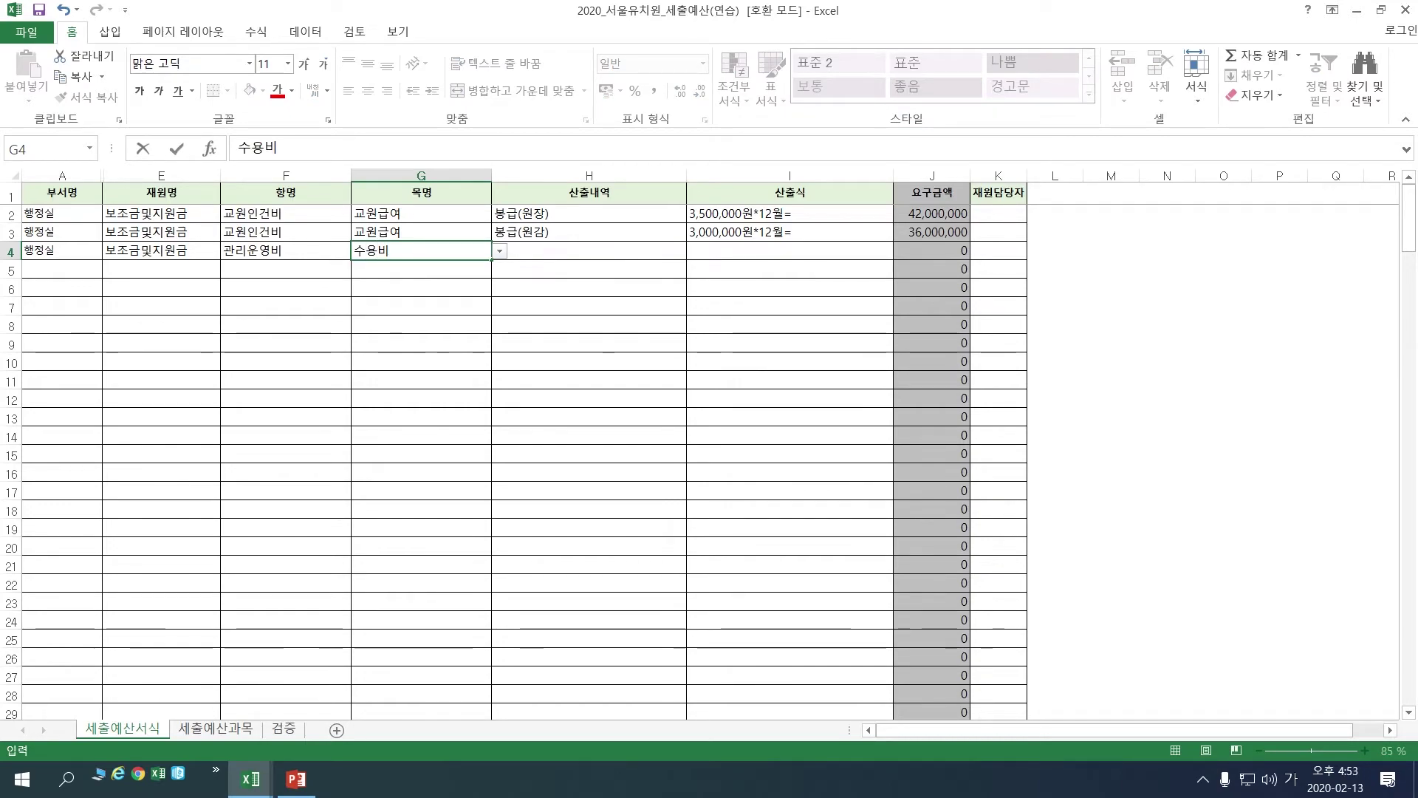
Enter 학급운영비 as the 산출내역 in H4.
key(Tab)
text(학급운영)
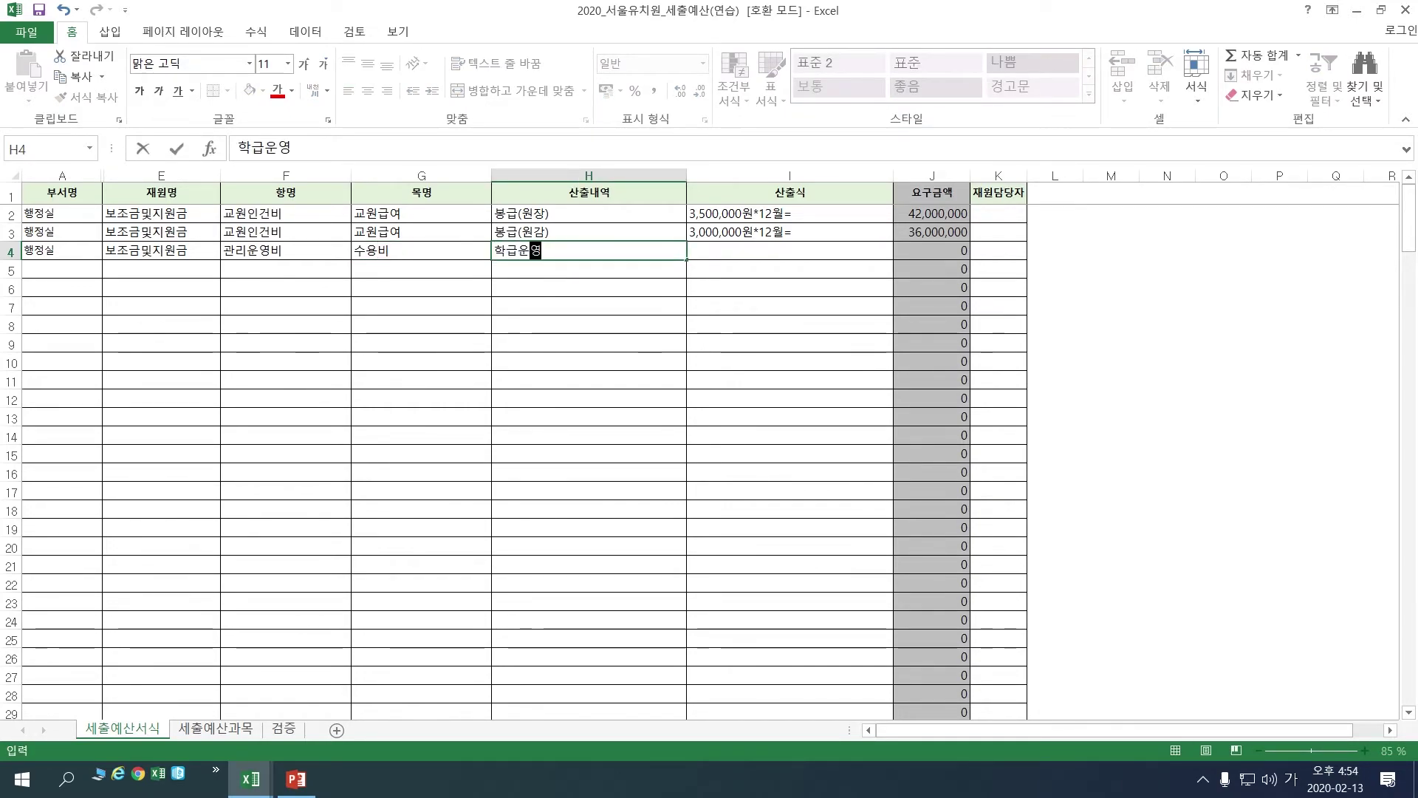
key(Tab)
text(ㅣ)
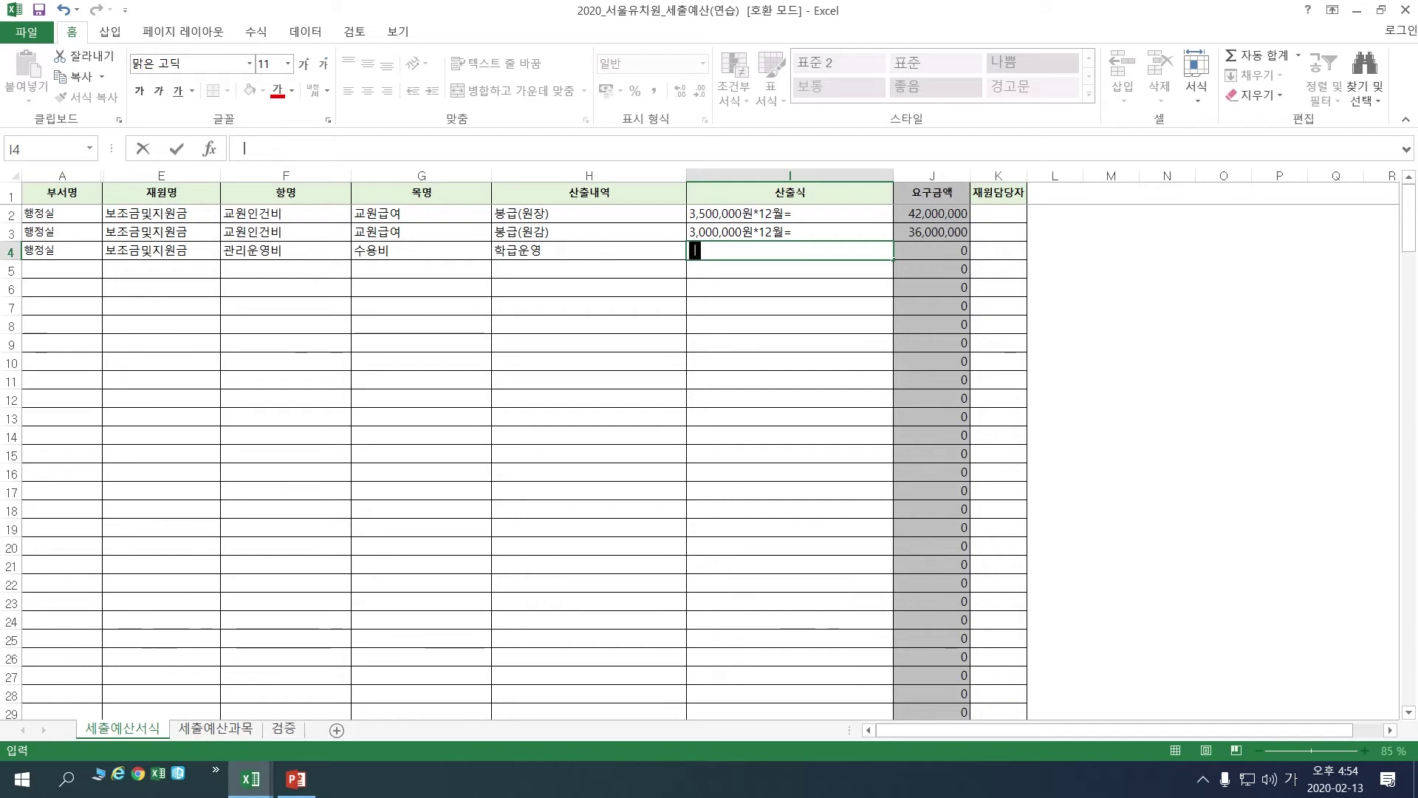
key(shift+Tab)
key(F2)
text(비)
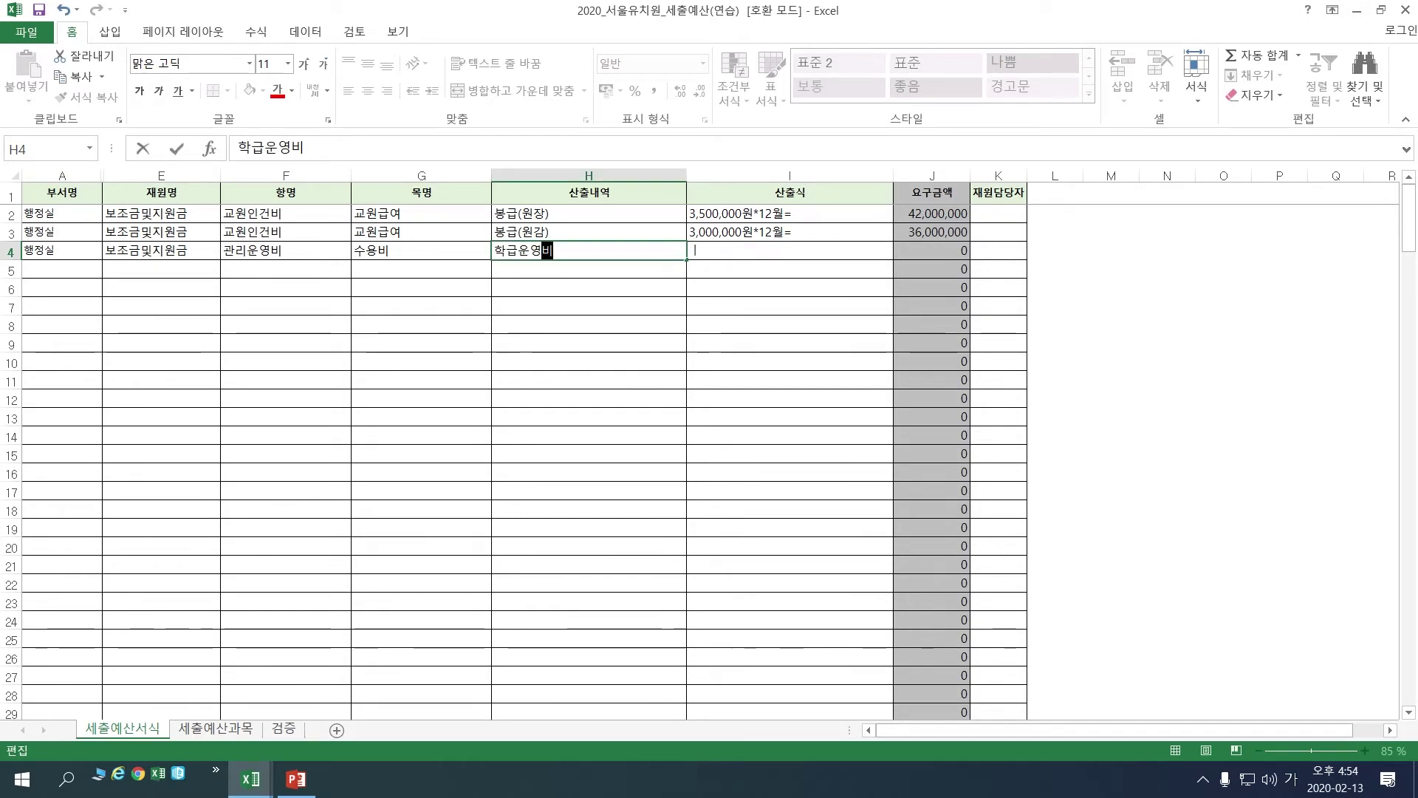
Enter the 산출식 350,000원*6학급= in I4 for the 학급운영비 row.
key(Tab)
text(3)
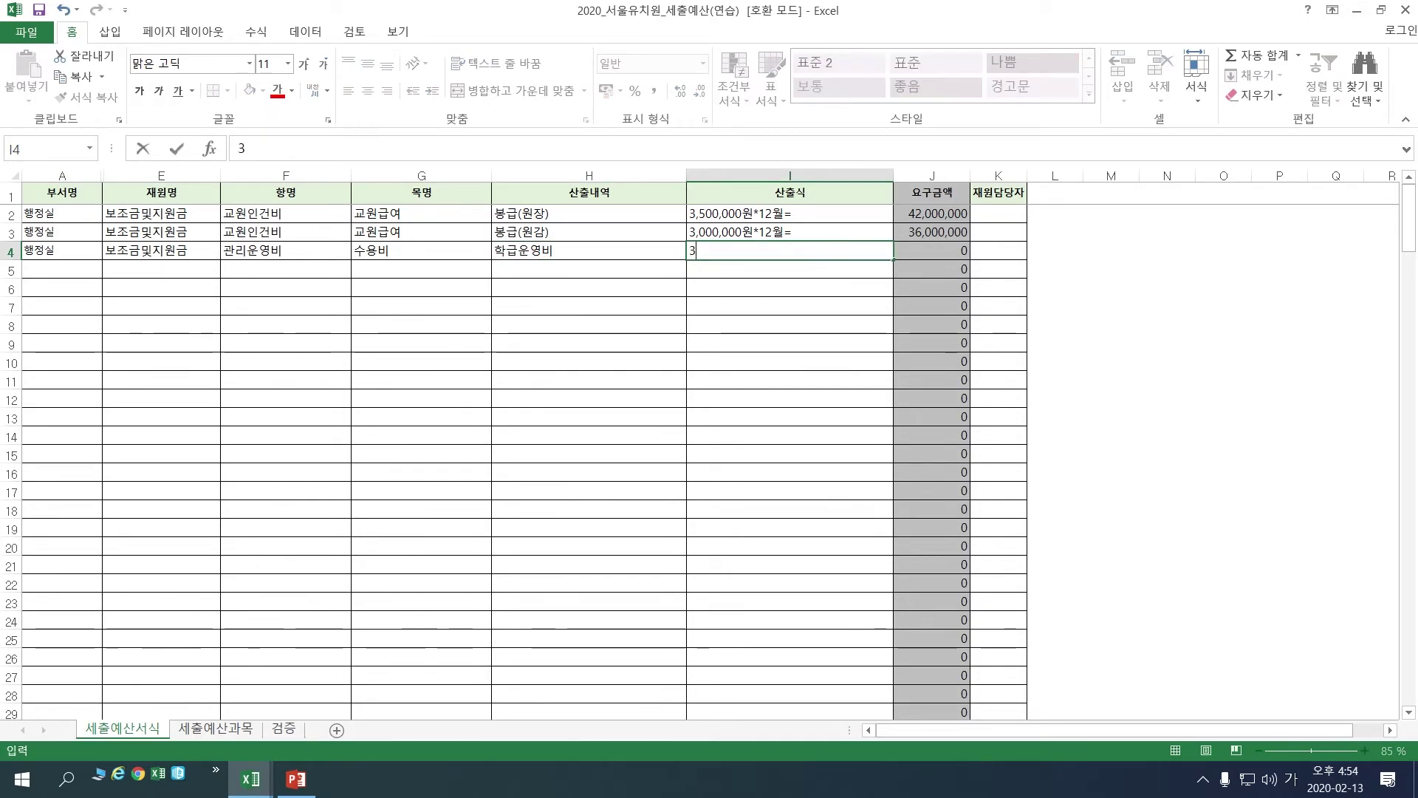
text(50,000원)
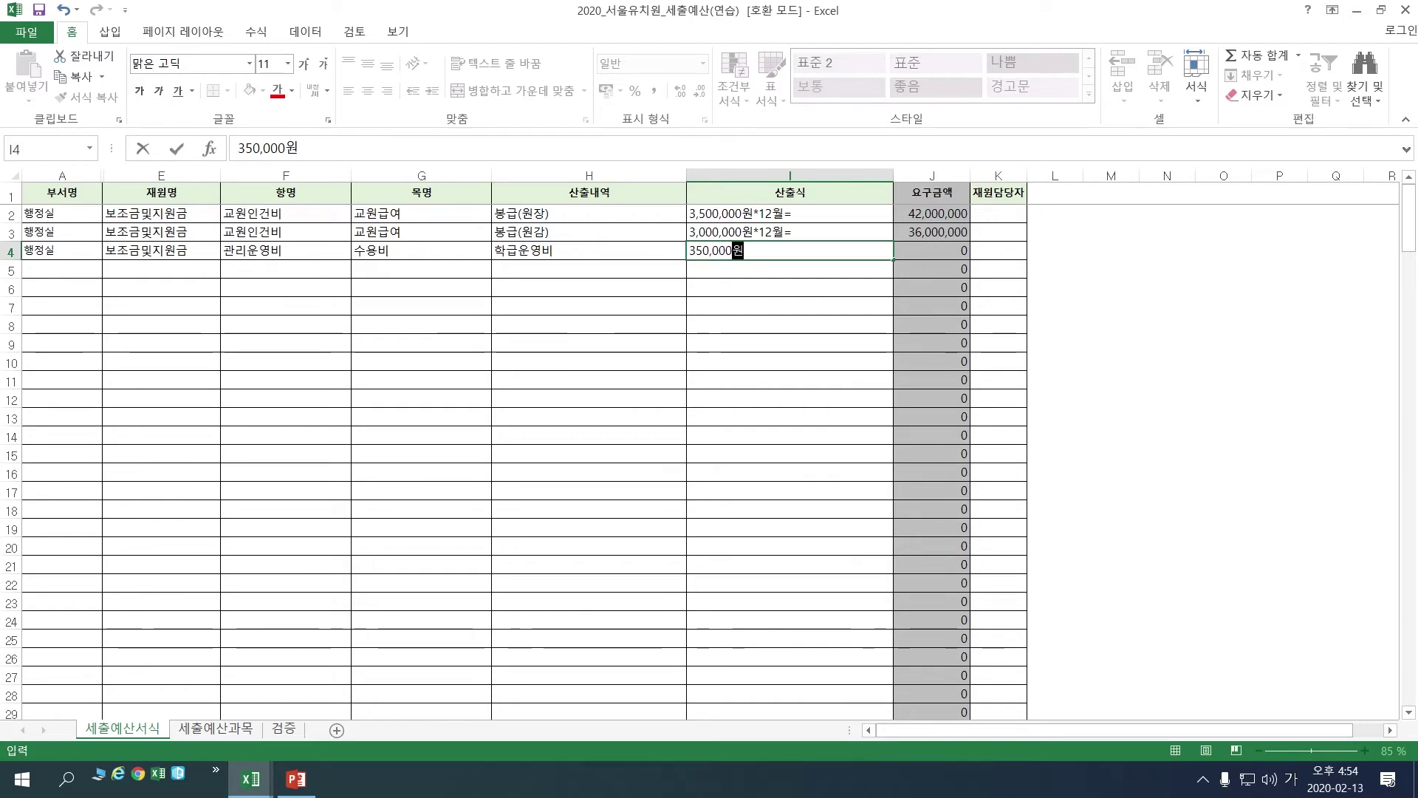
text(*6)
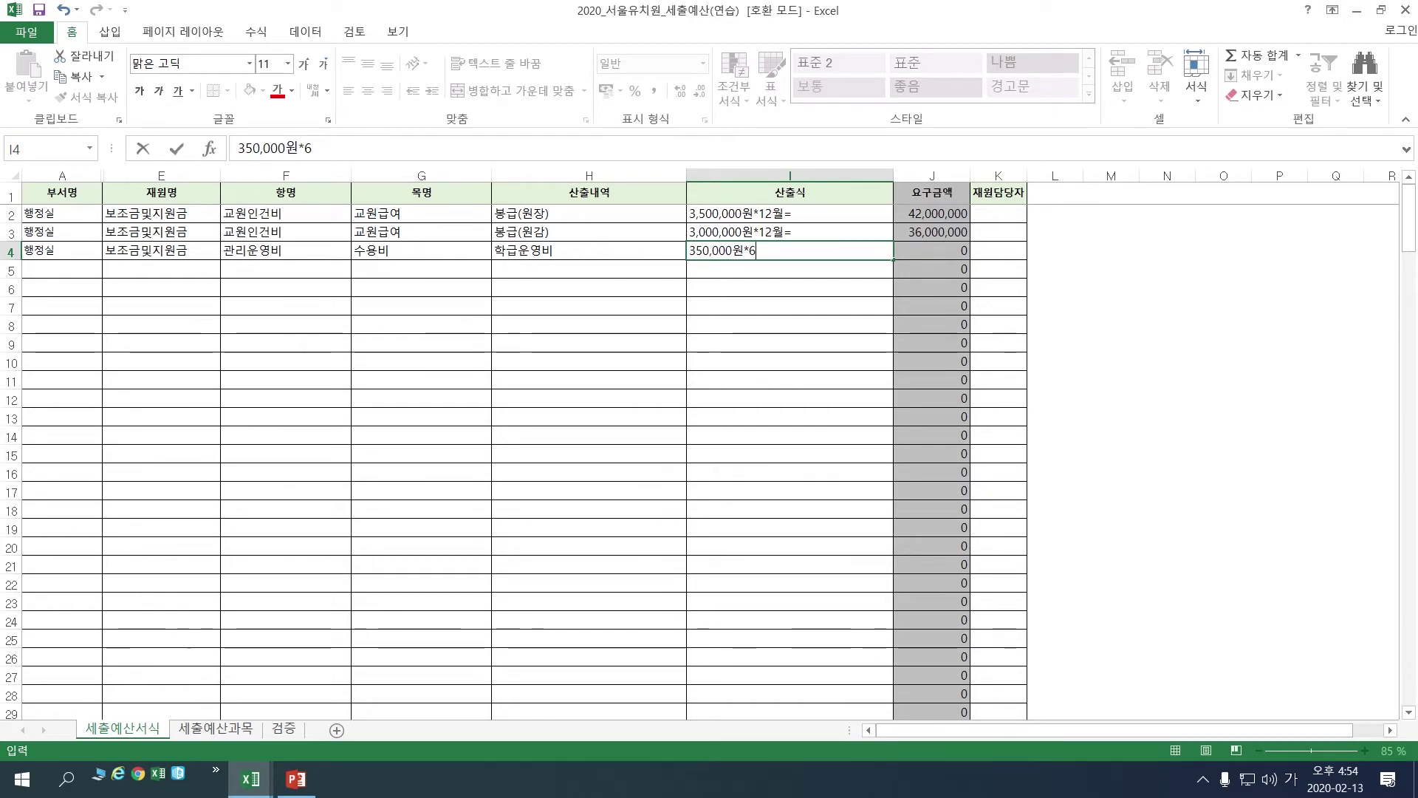
text(하)
text(급=)
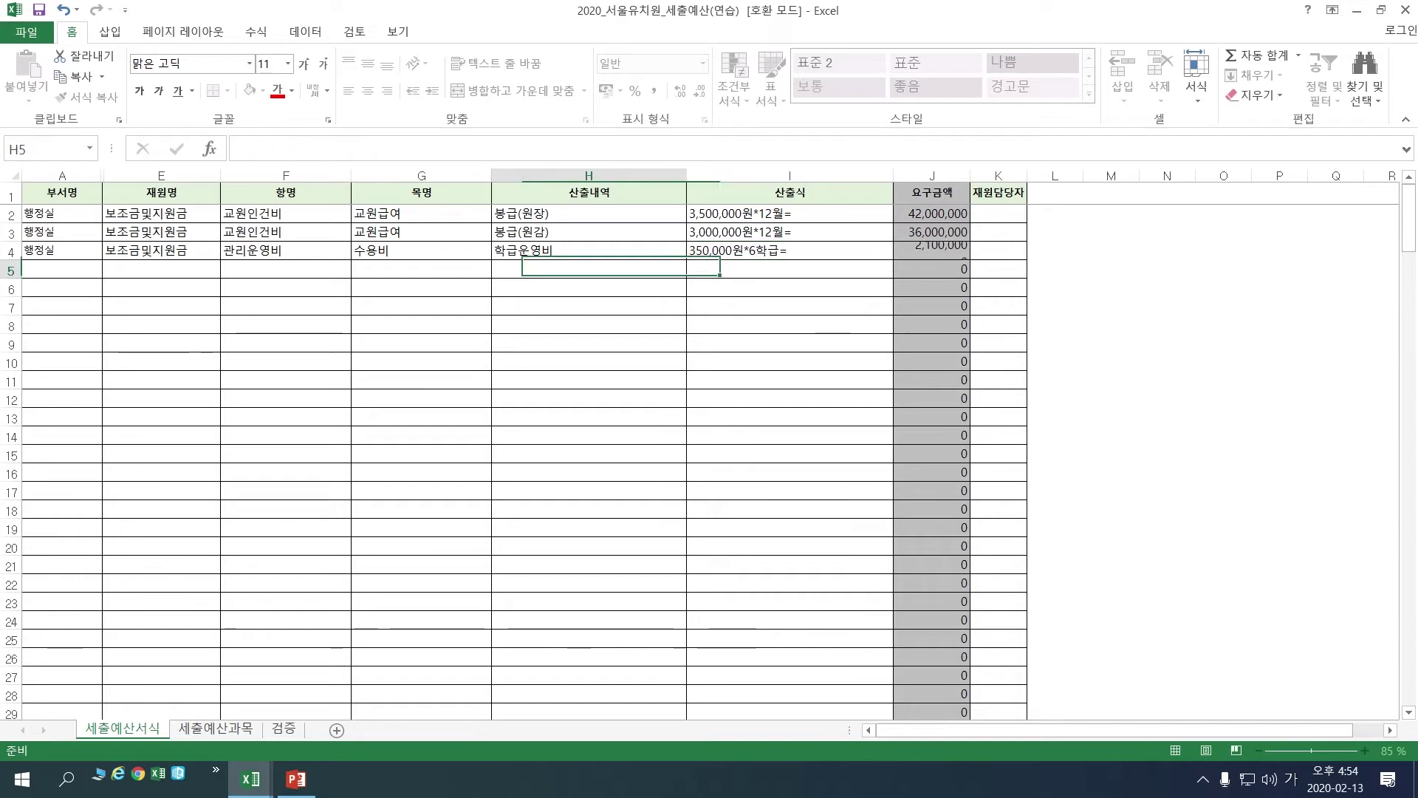
key(Return)
In row 5, enter 행정실 as the 부서명 and choose 수익자부담금수입 as the 재원명.
text(행정실)
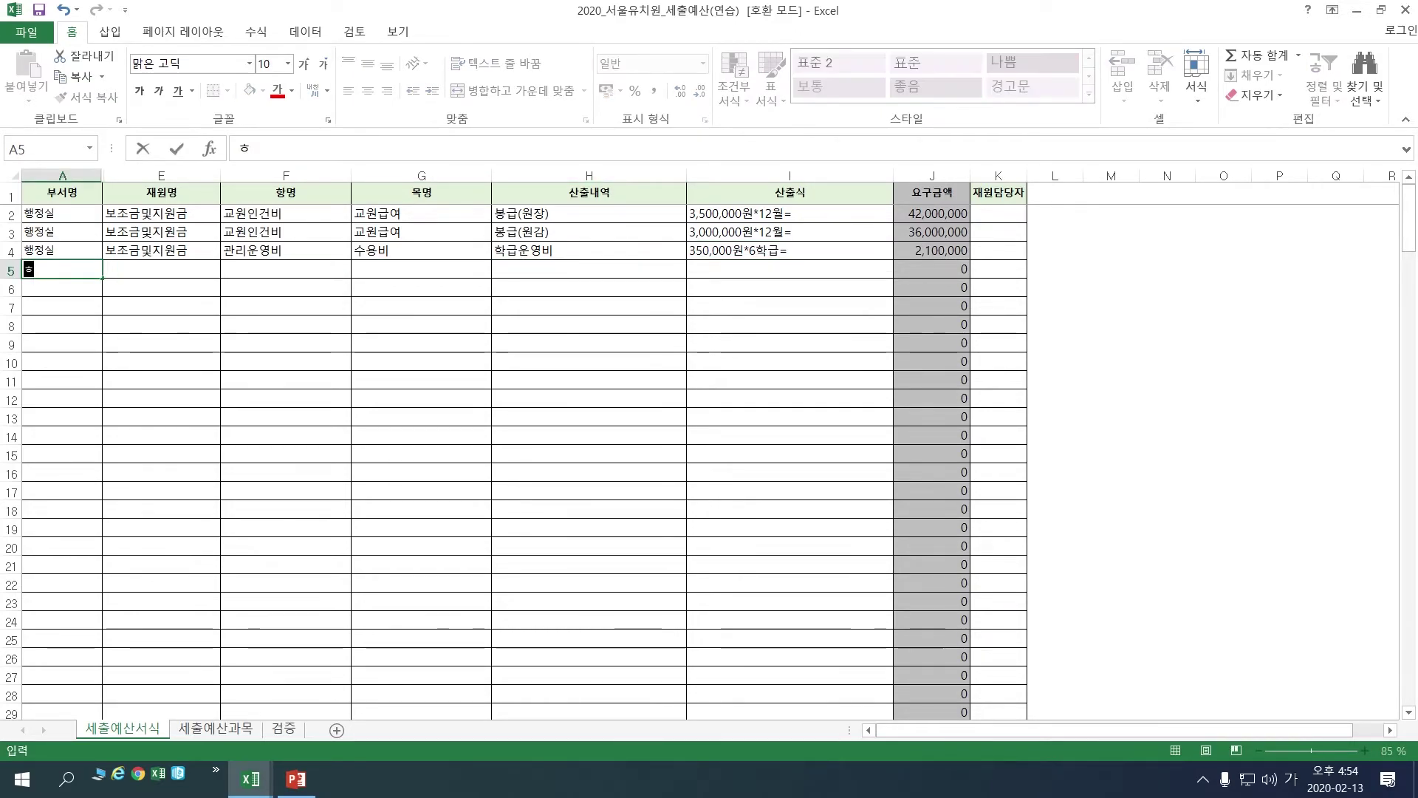
key(Return)
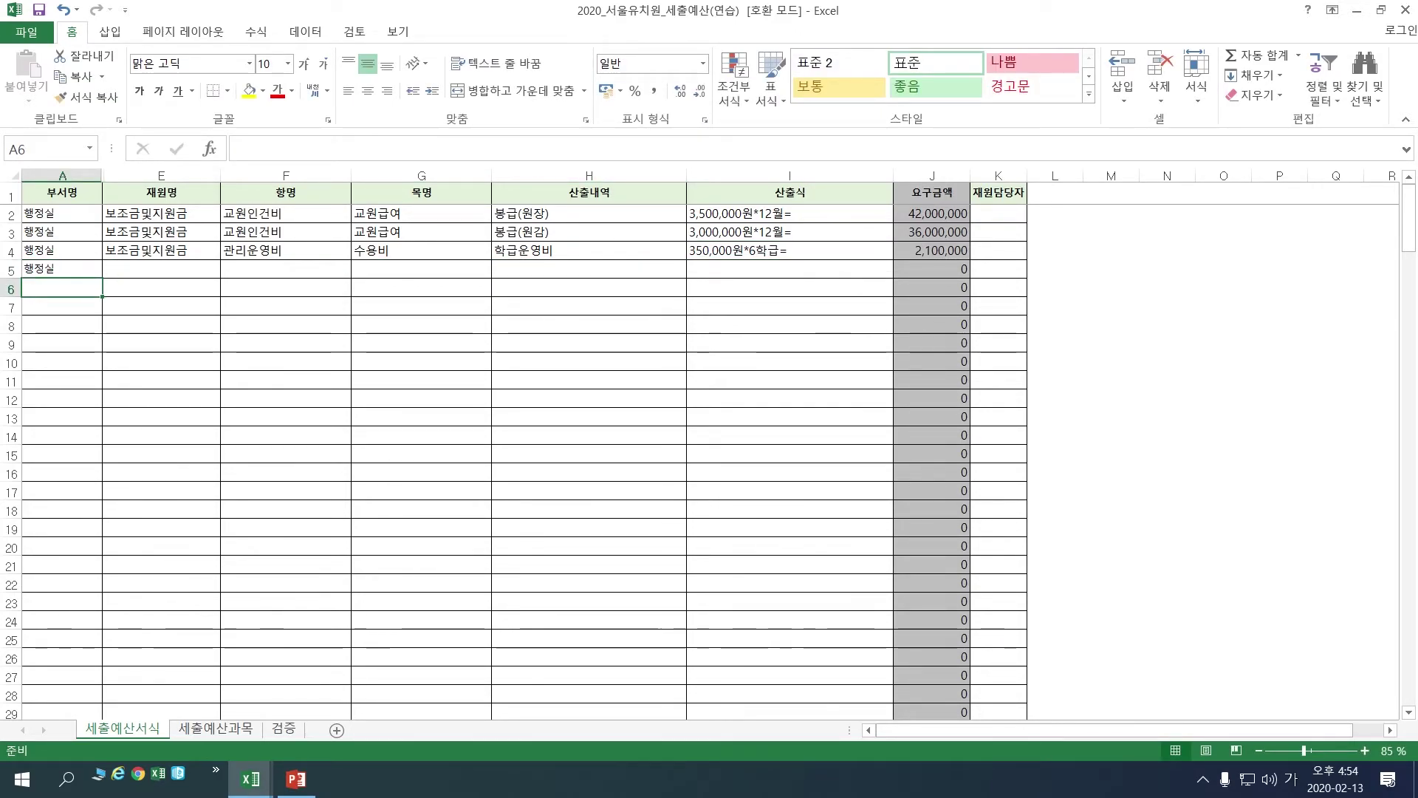
click(161, 269)
key(alt+Down)
key(Down)
key(Down)
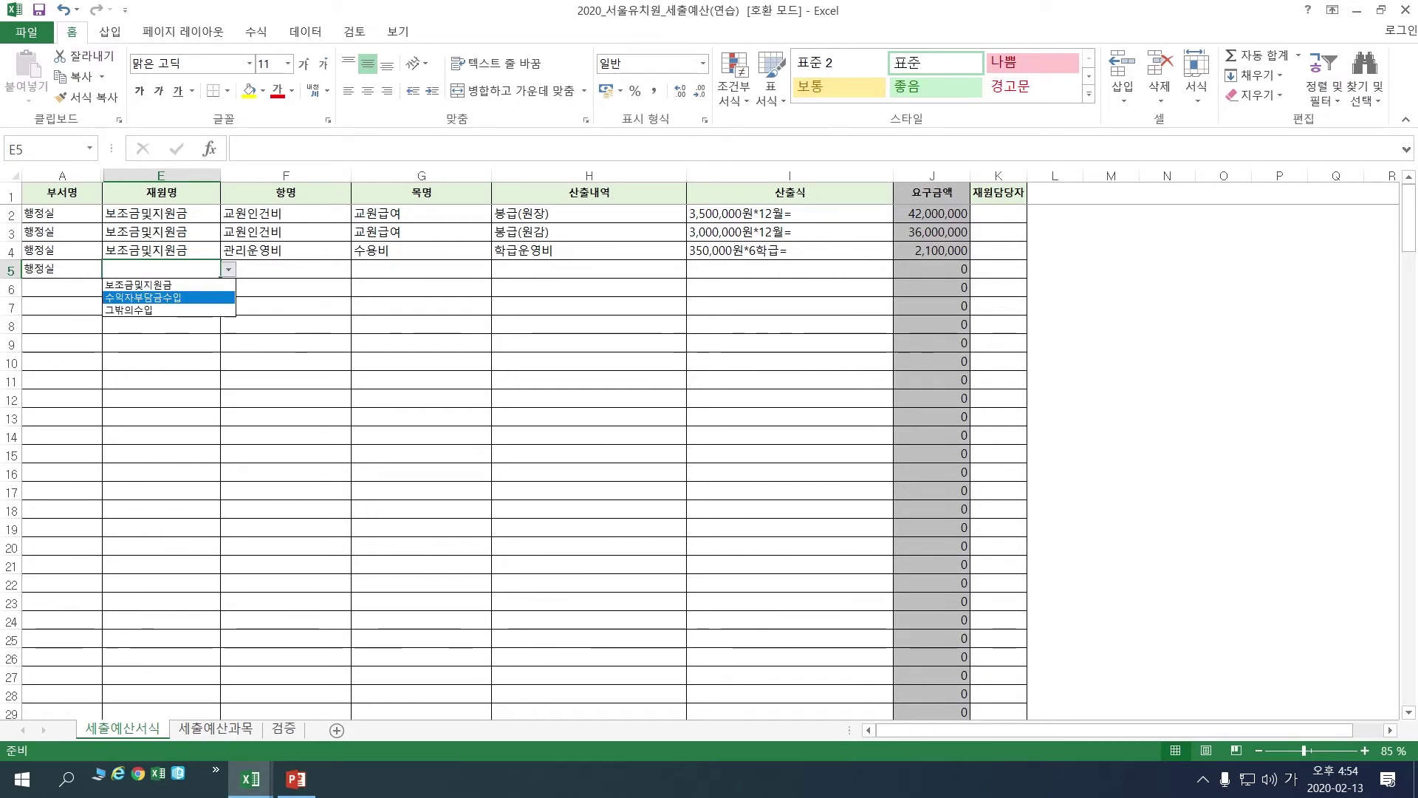
key(Return)
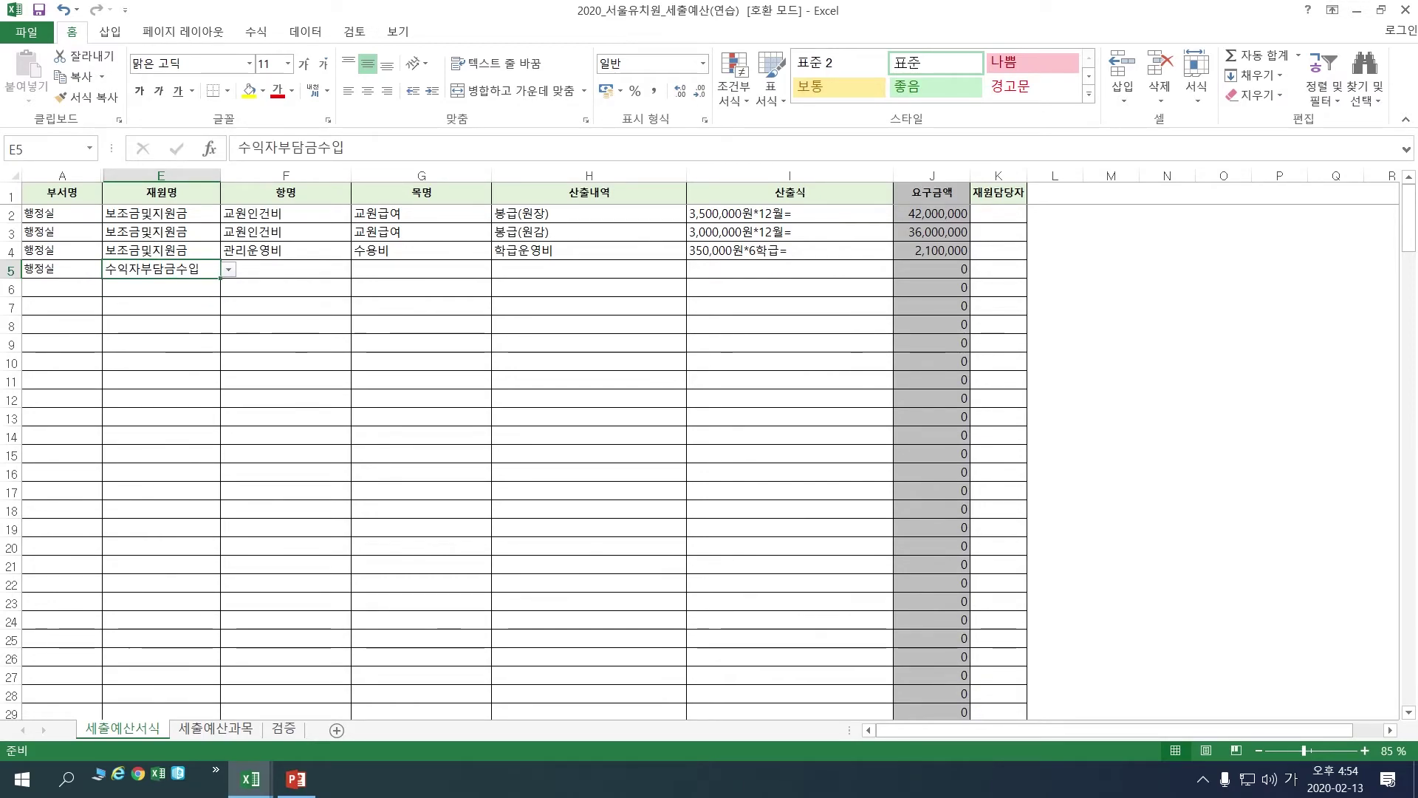
Choose 직원인건비 as the 항명 and 직원급여 as the 목명 in row 5.
click(285, 269)
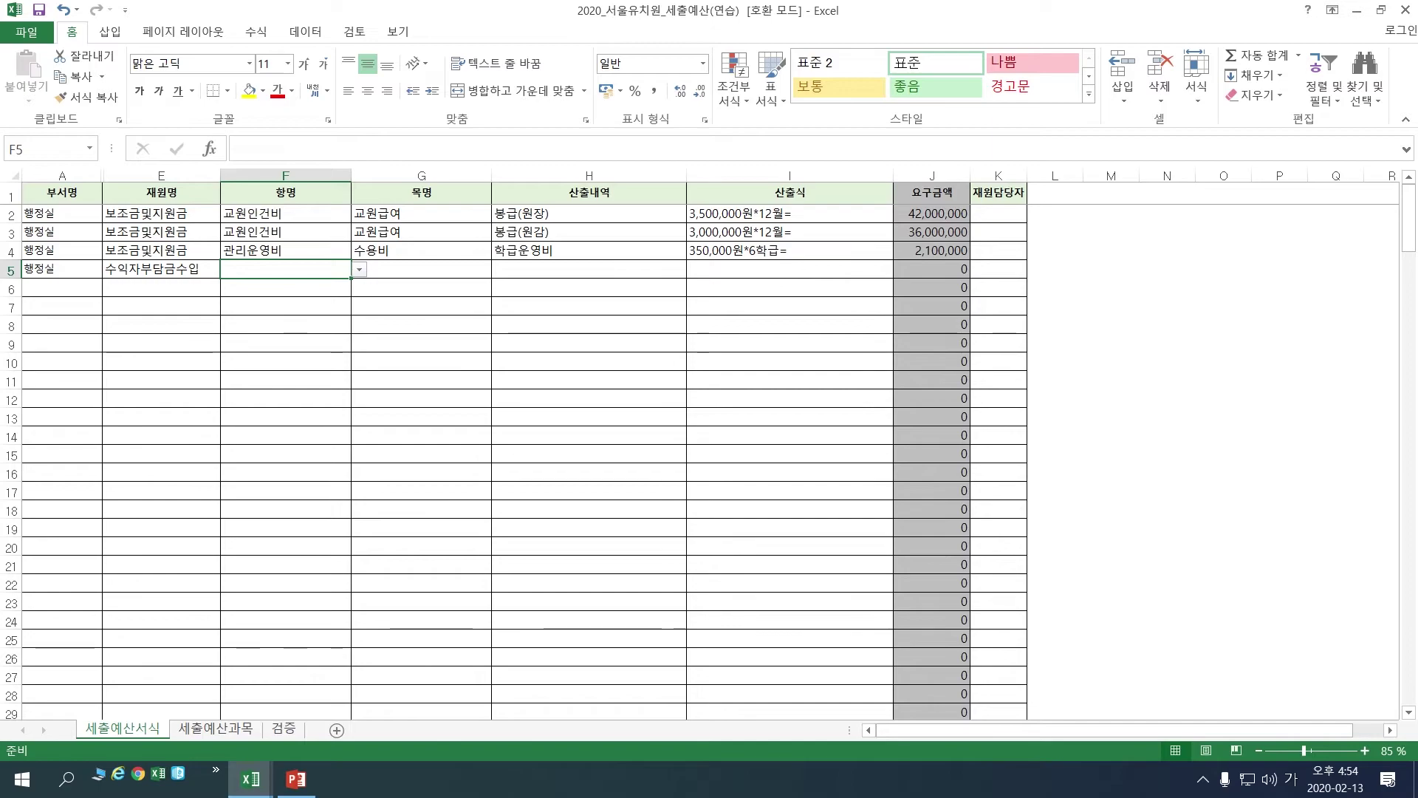
key(alt+Down)
key(Down)
key(Down)
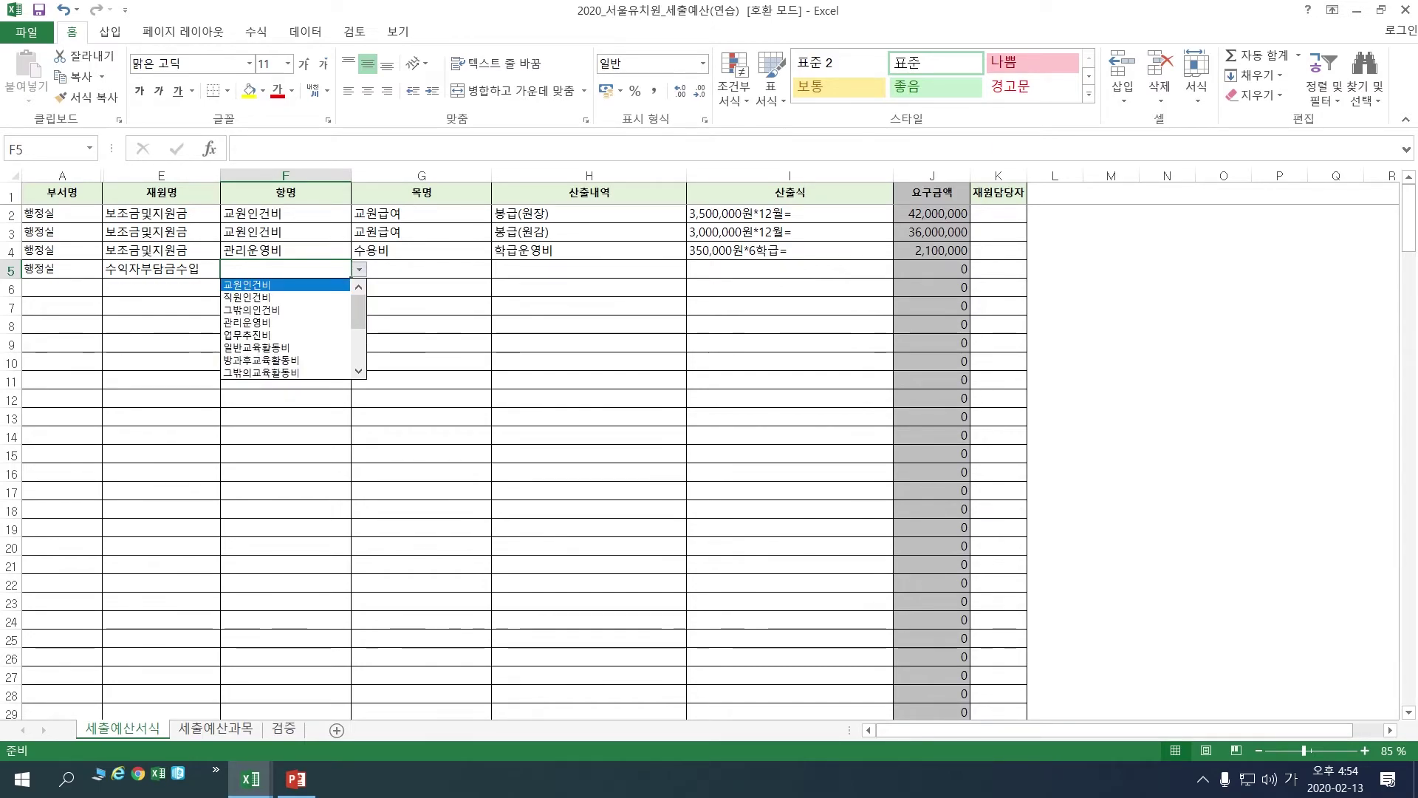
key(Return)
key(Tab)
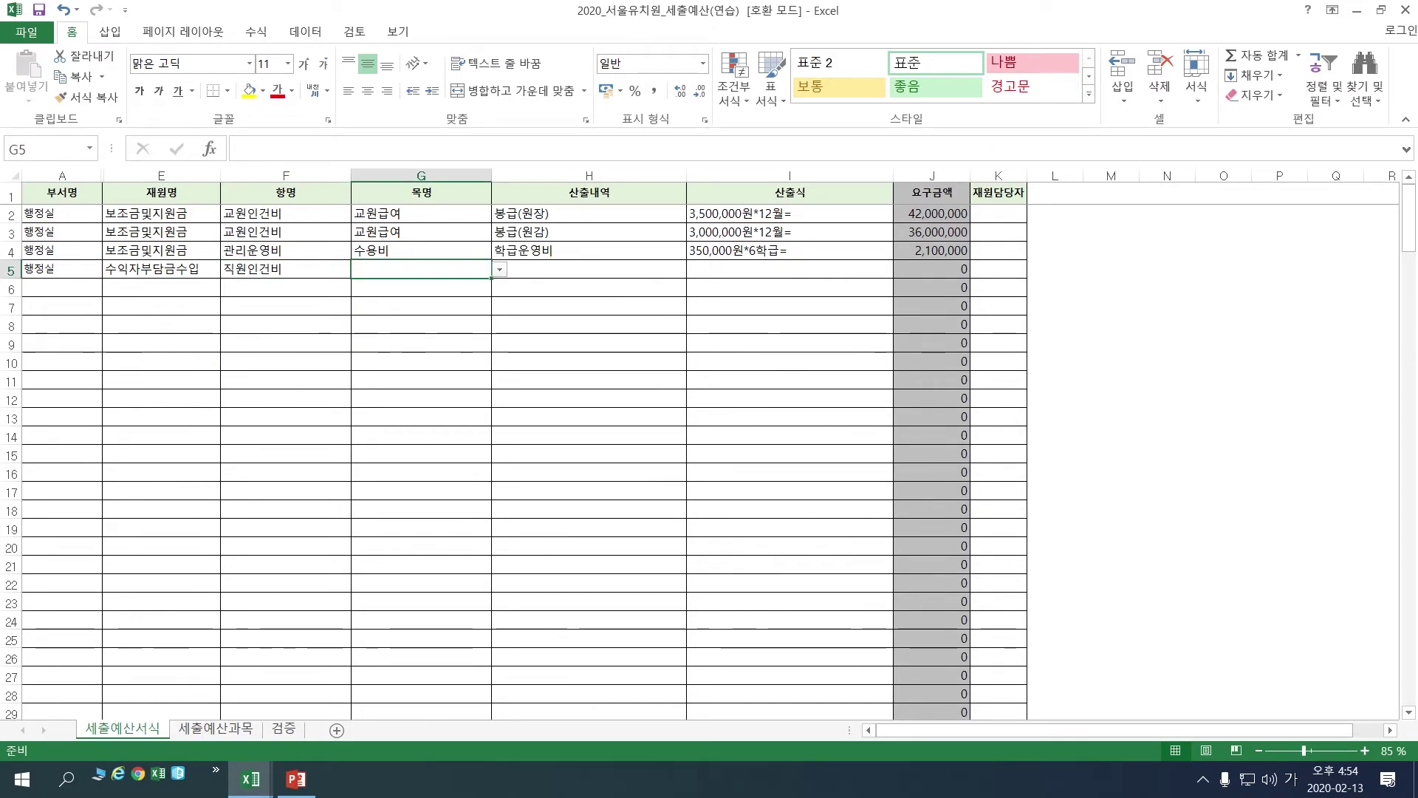
key(alt+Down)
key(Down)
key(Return)
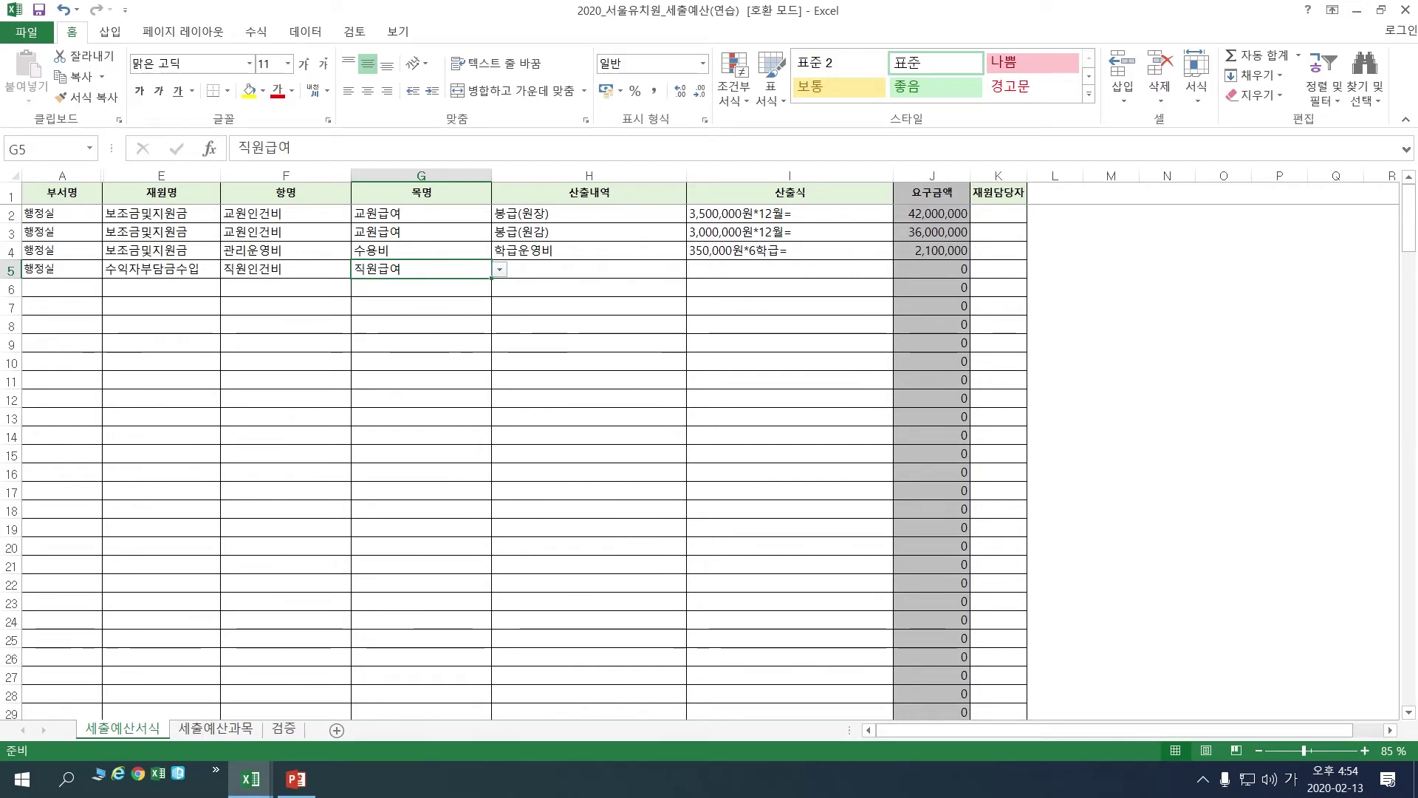
key(Tab)
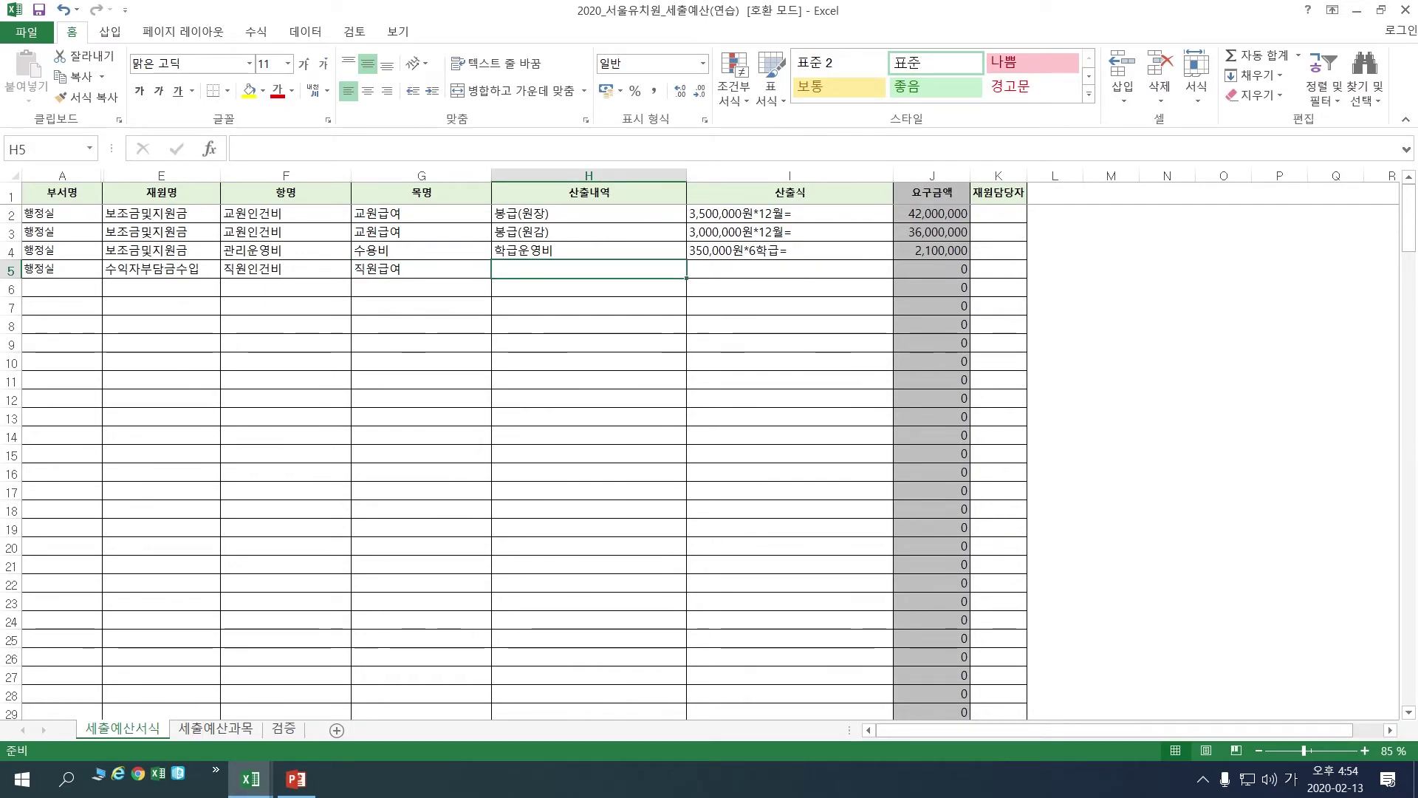
In row 5, enter 사무직 as the 산출내역 and 2,500,000원*1명*12월= as the 산출식.
text(사무직)
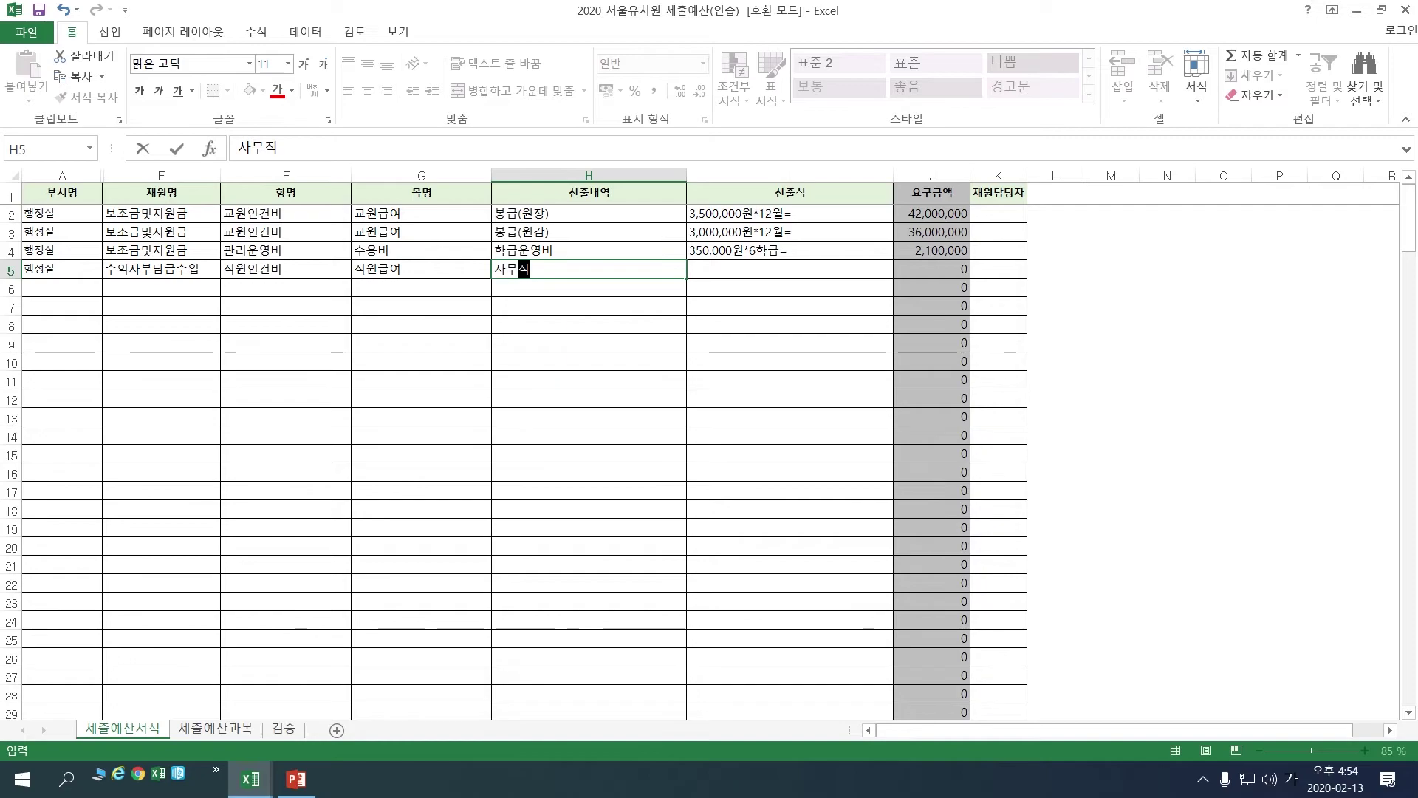
key(Tab)
text(2,5)
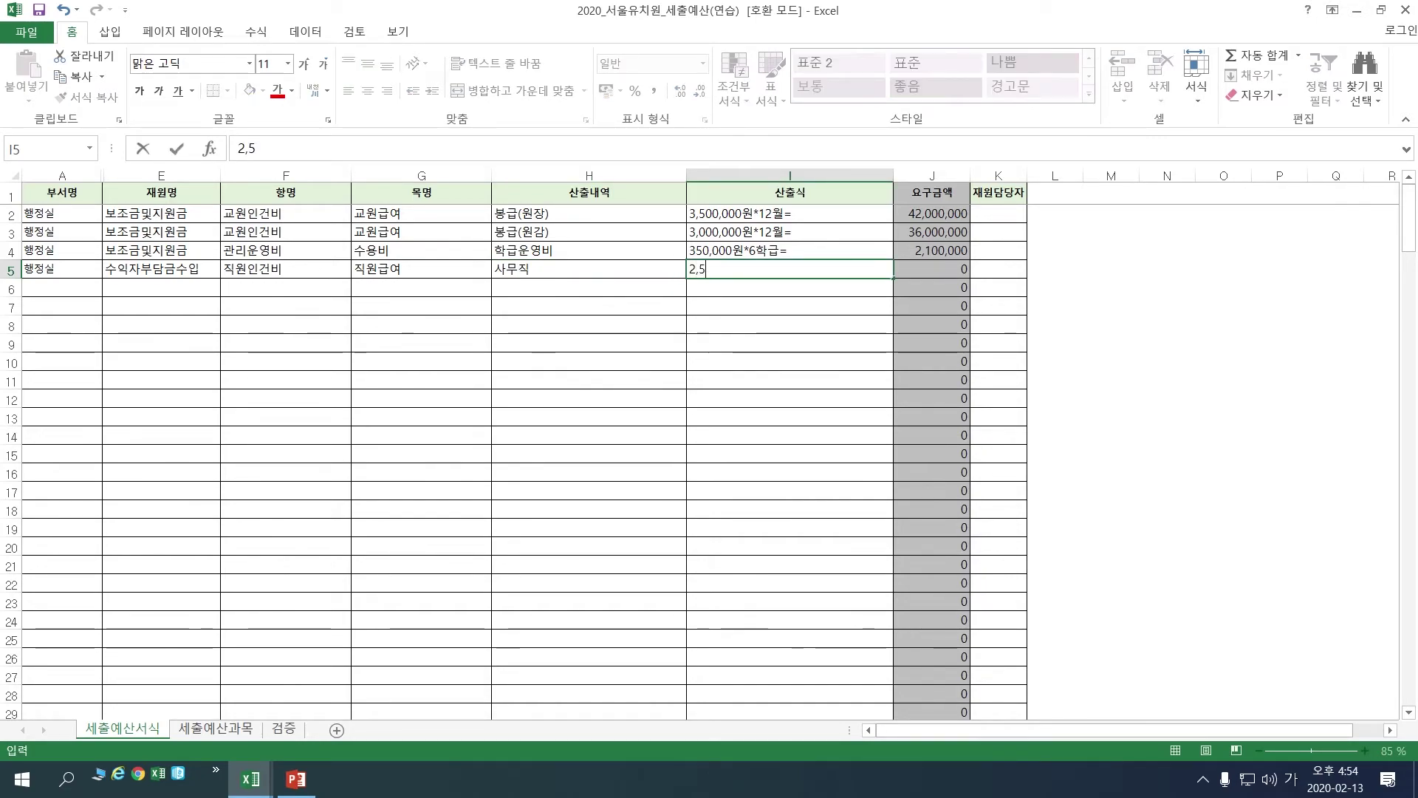
text(00,000원)
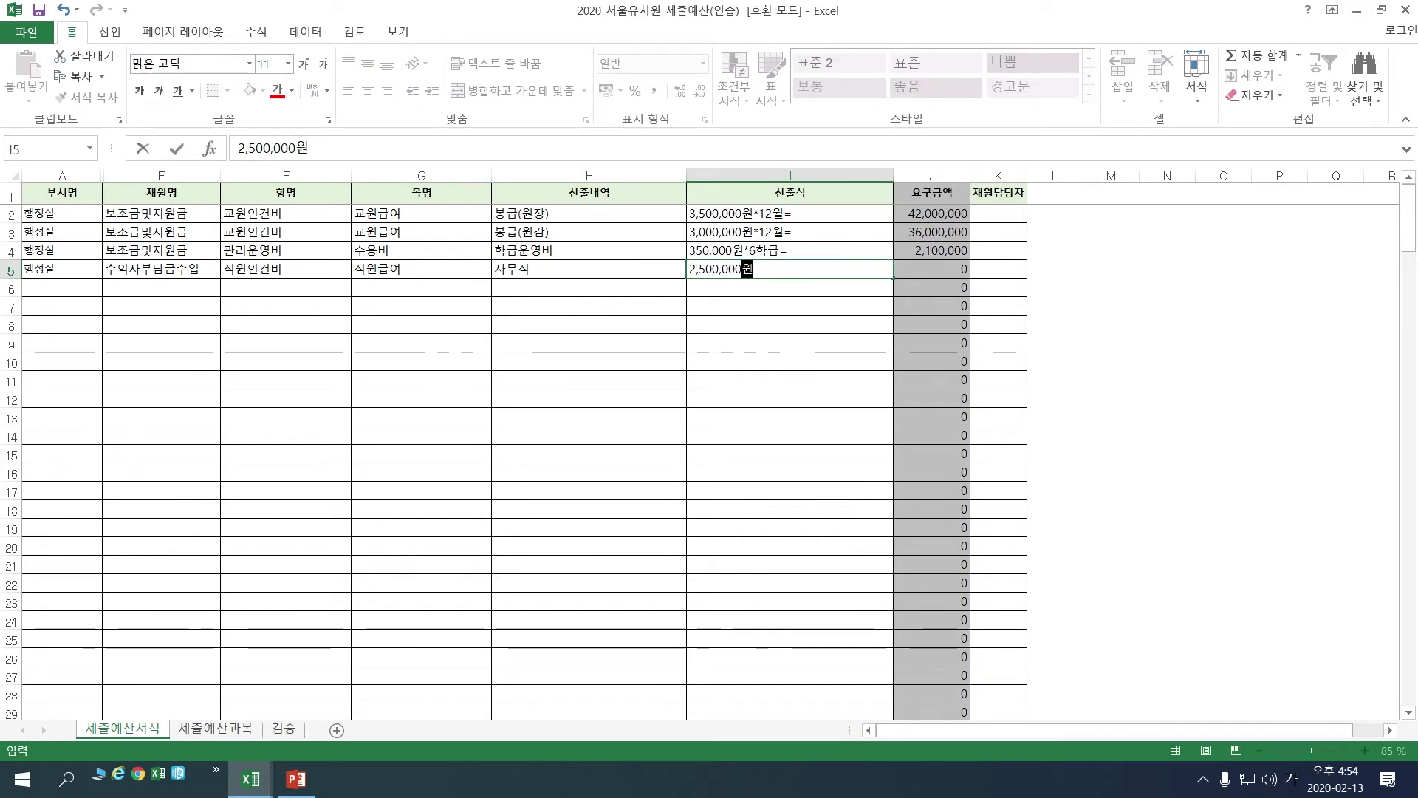
text(*1ㅁ*)
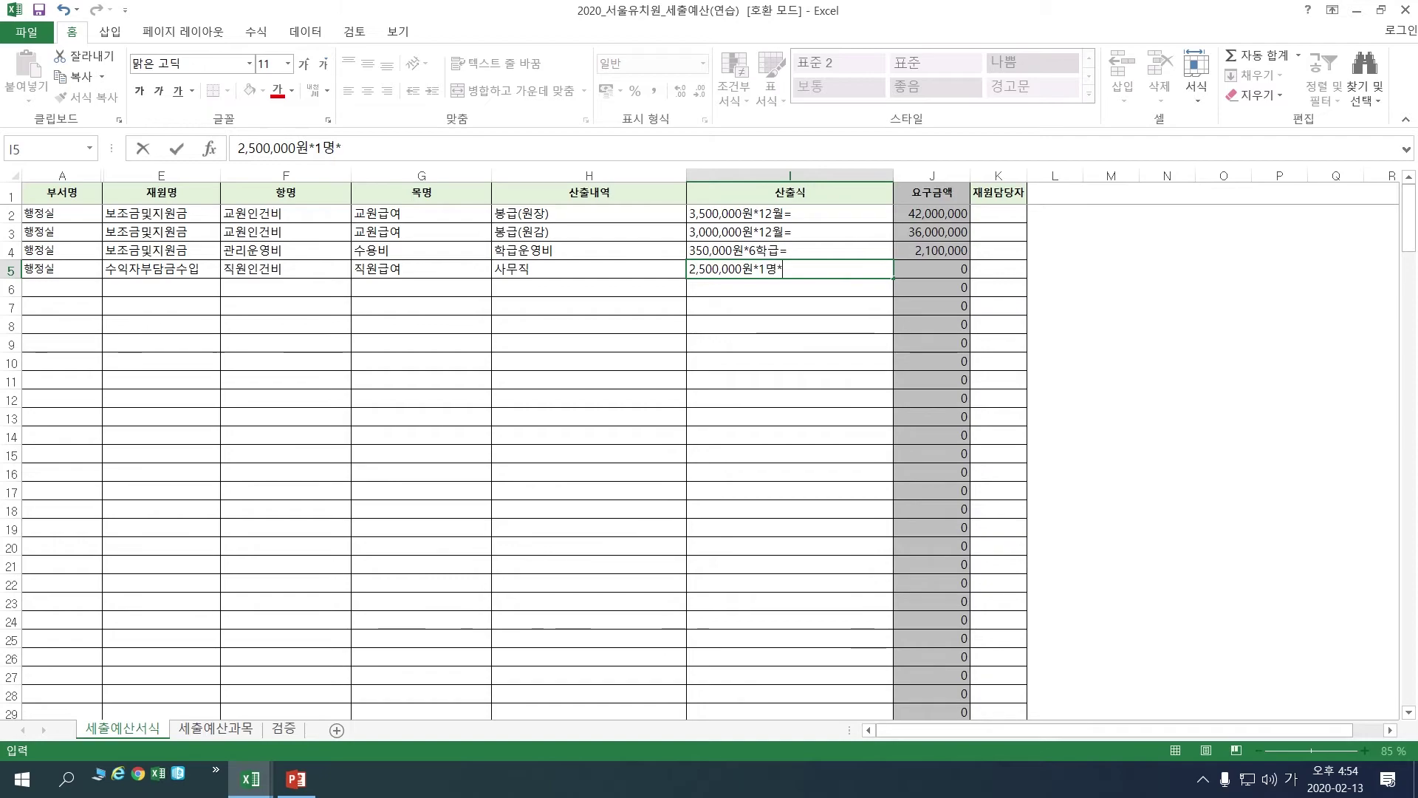
text(12월=)
key(Return)
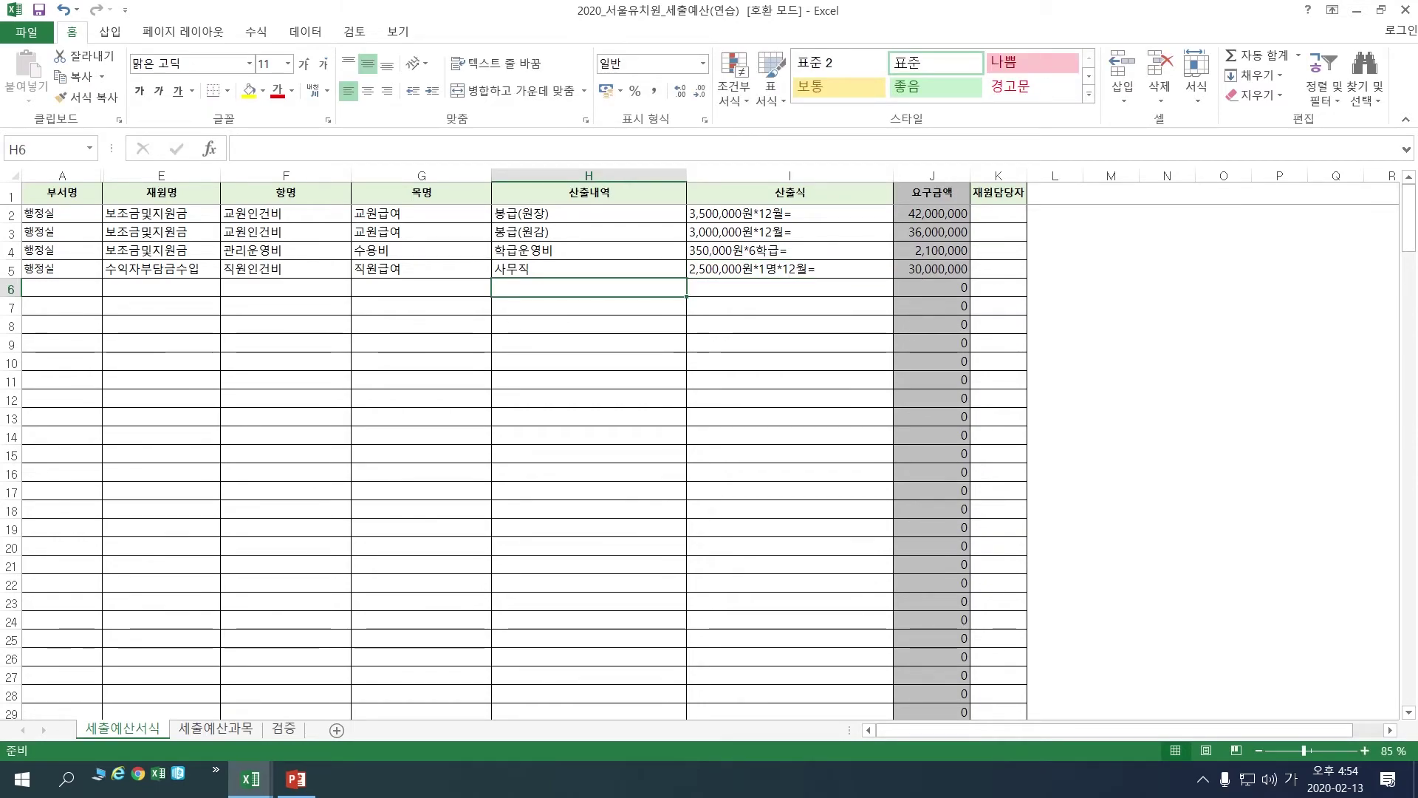
In row 6, enter 행정실 as the 부서명 and choose 수익자부담금수입 as the 재원명.
key(Home)
text(해ㅈ)
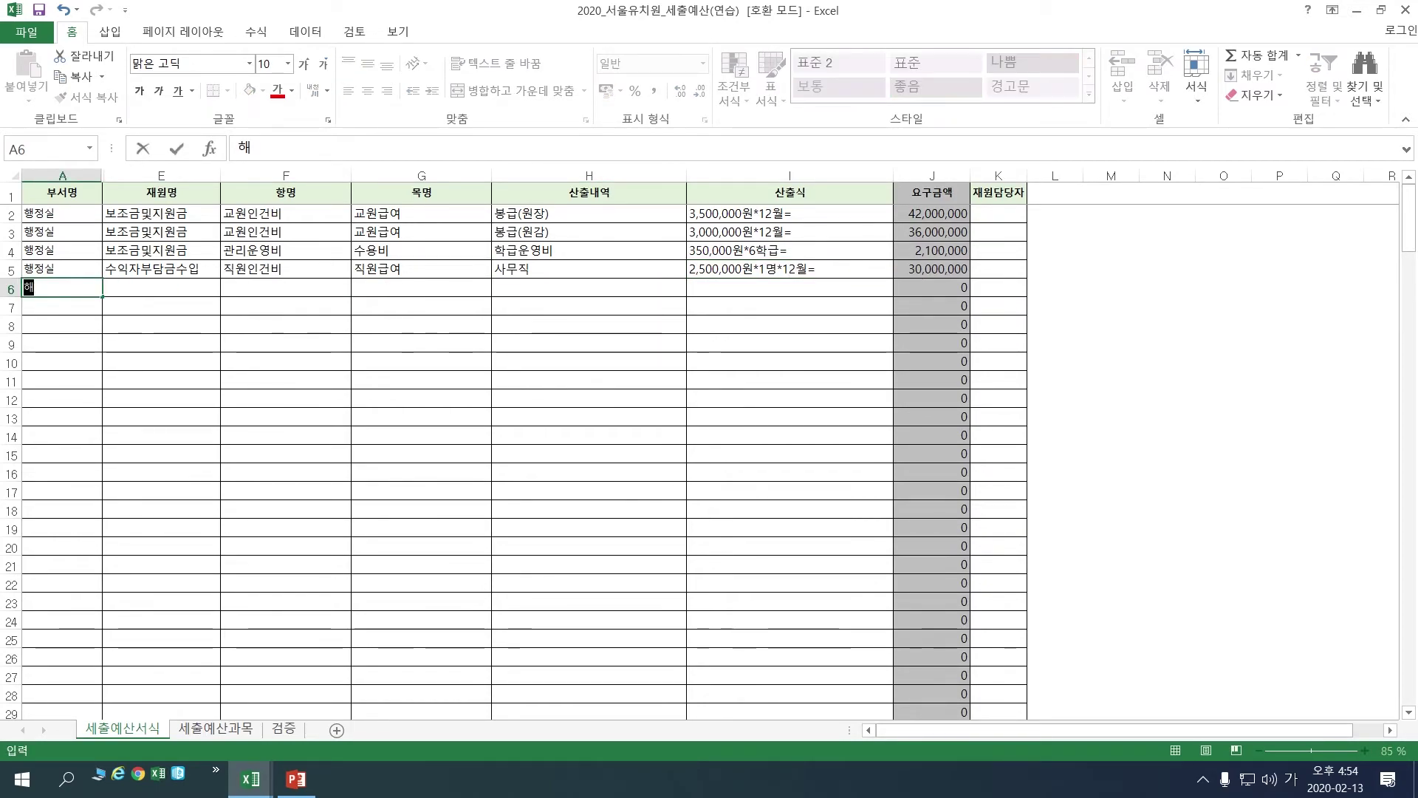
key(BackSpace)
key(BackSpace)
text(행저)
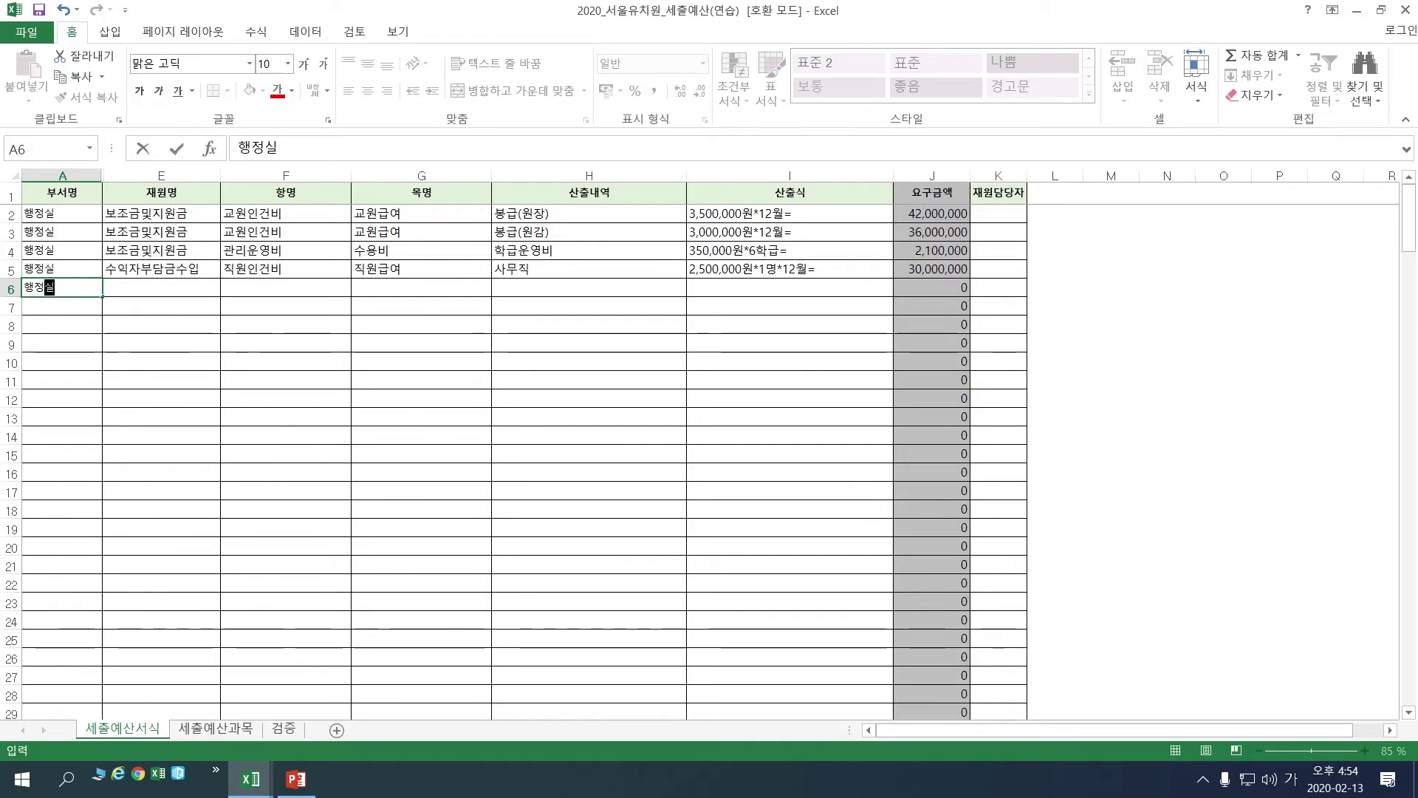
text(ㅇ실)
key(Tab)
key(alt+Down)
key(Escape)
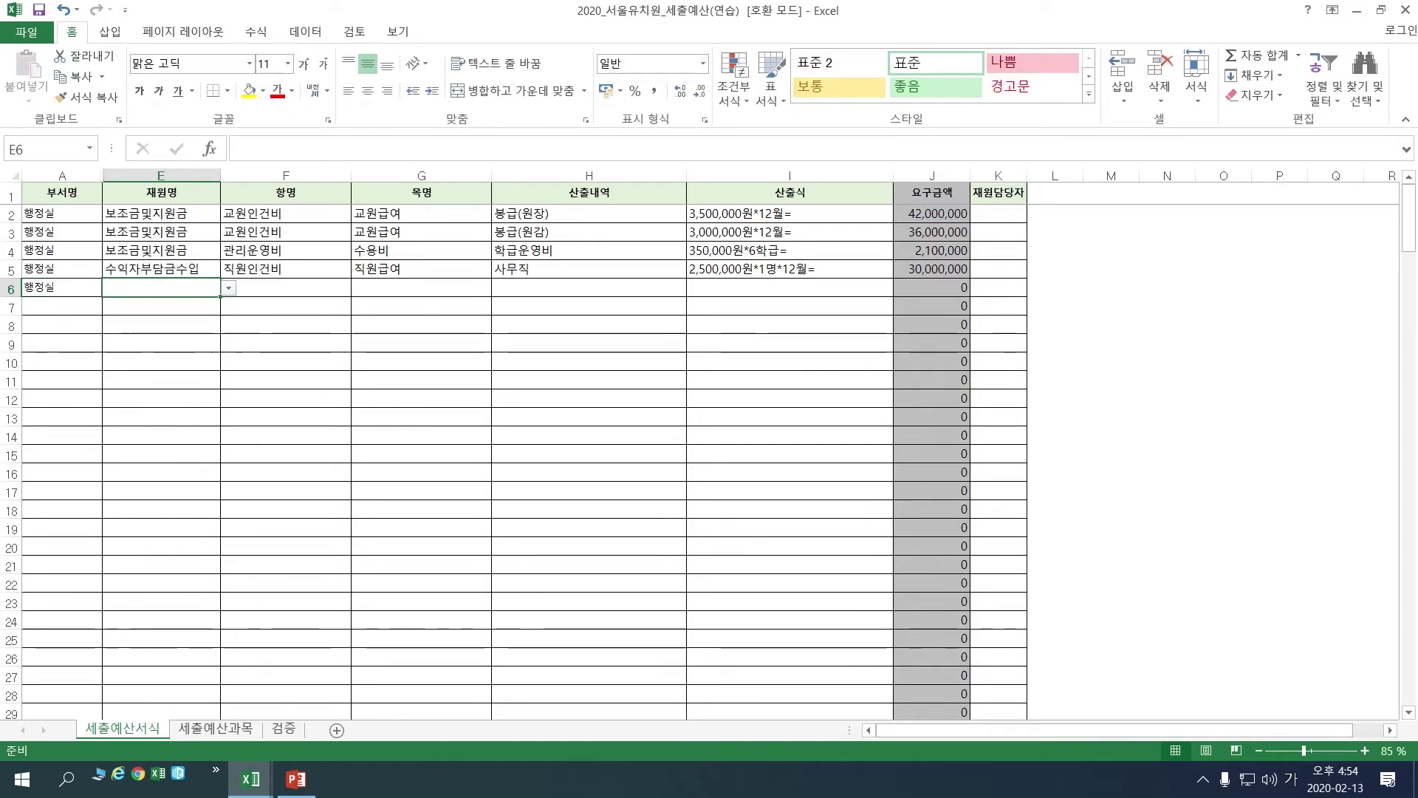
key(alt+Down)
key(Down)
key(Return)
key(alt+Down)
key(Down)
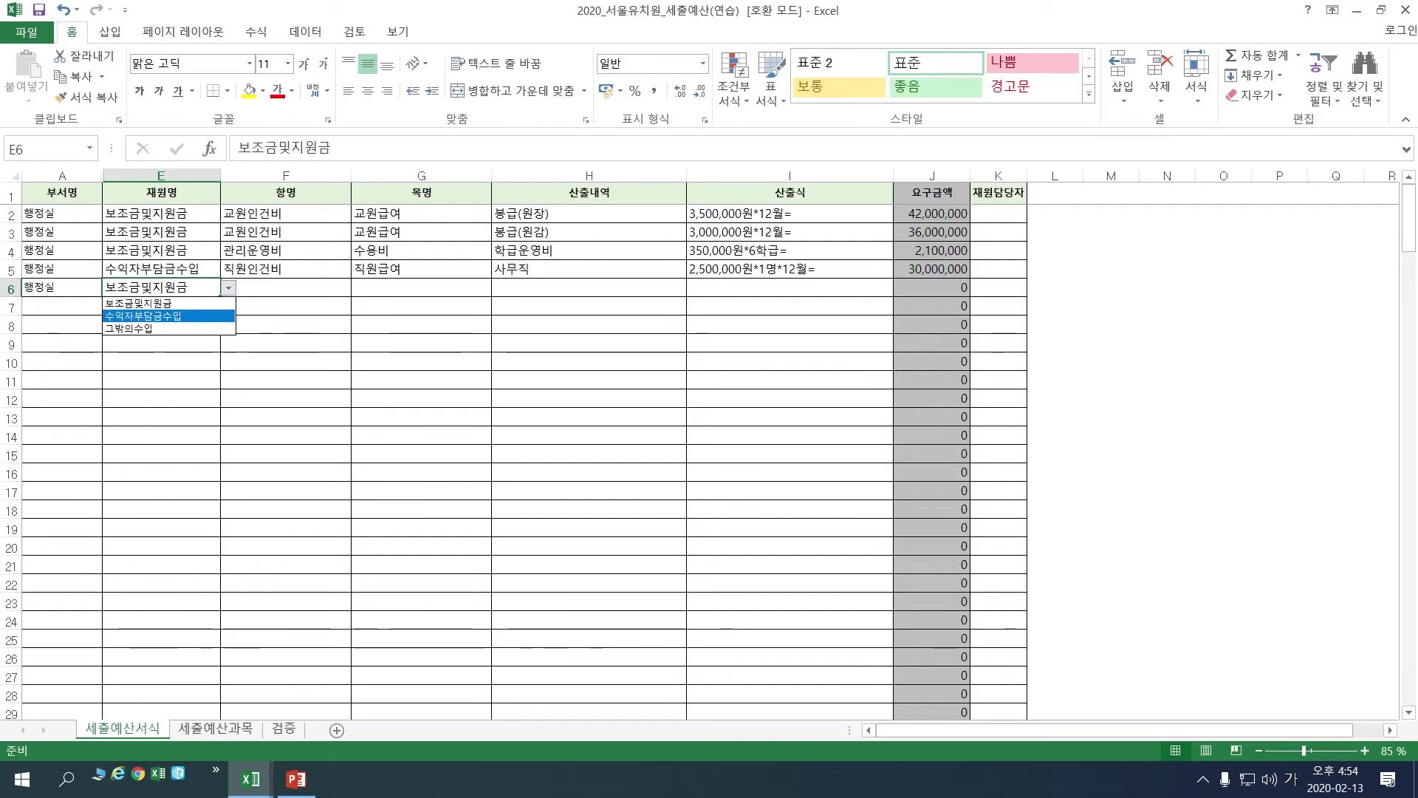
key(Return)
Choose 직원인건비 as the 항명 and 직원급여 as the 목명 in row 6.
key(Tab)
key(alt+Down)
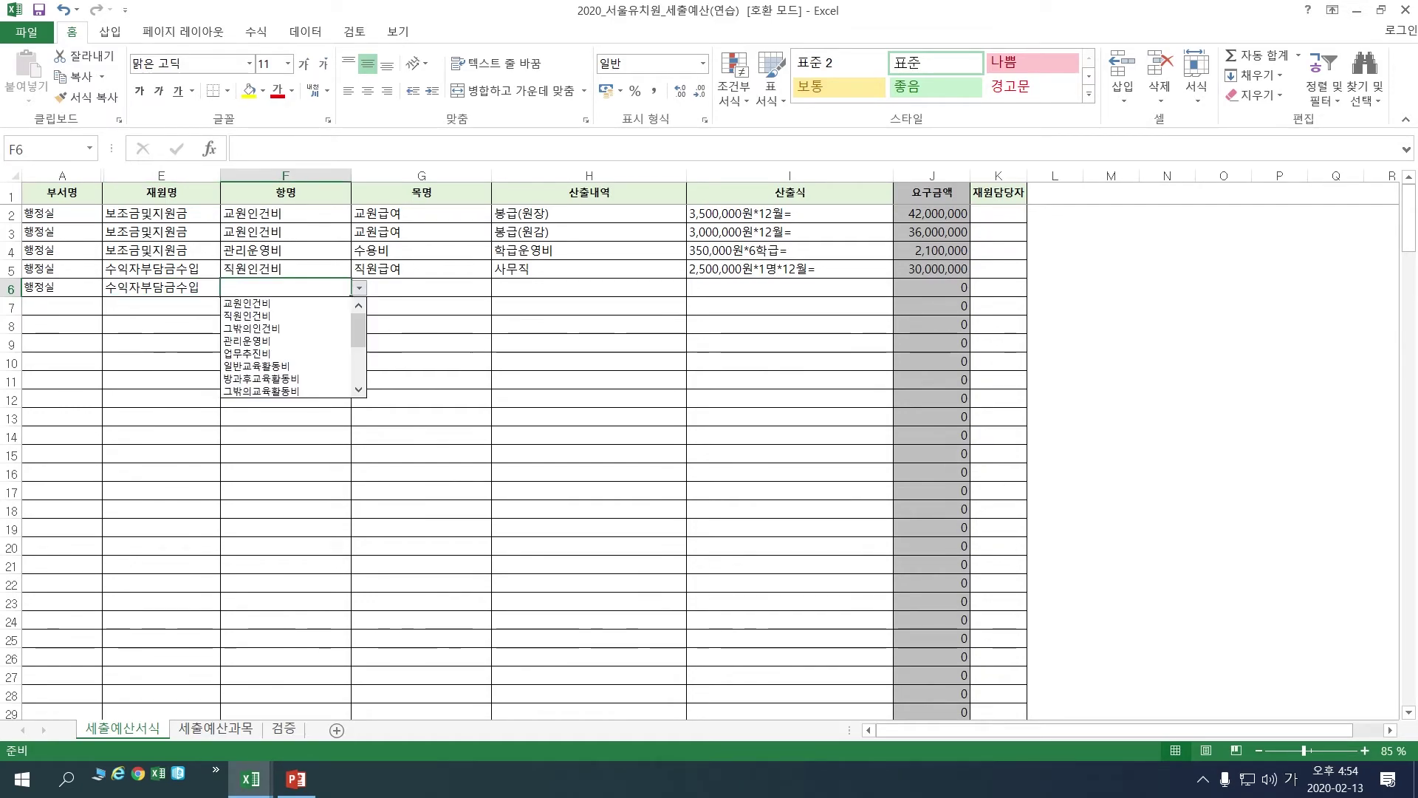
key(Down)
key(Down)
key(Escape)
key(Return)
key(Tab)
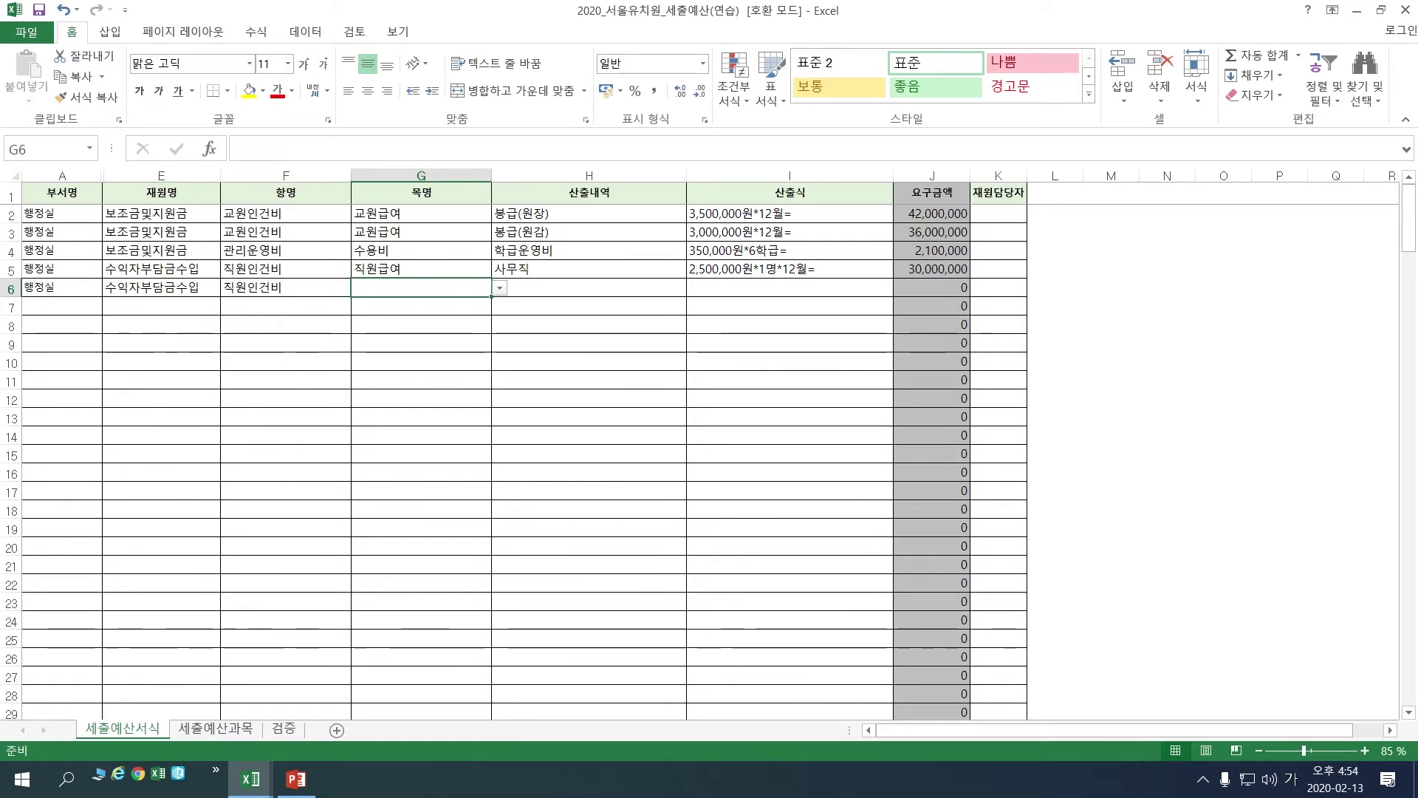
key(alt+Down)
key(Down)
key(Return)
key(Tab)
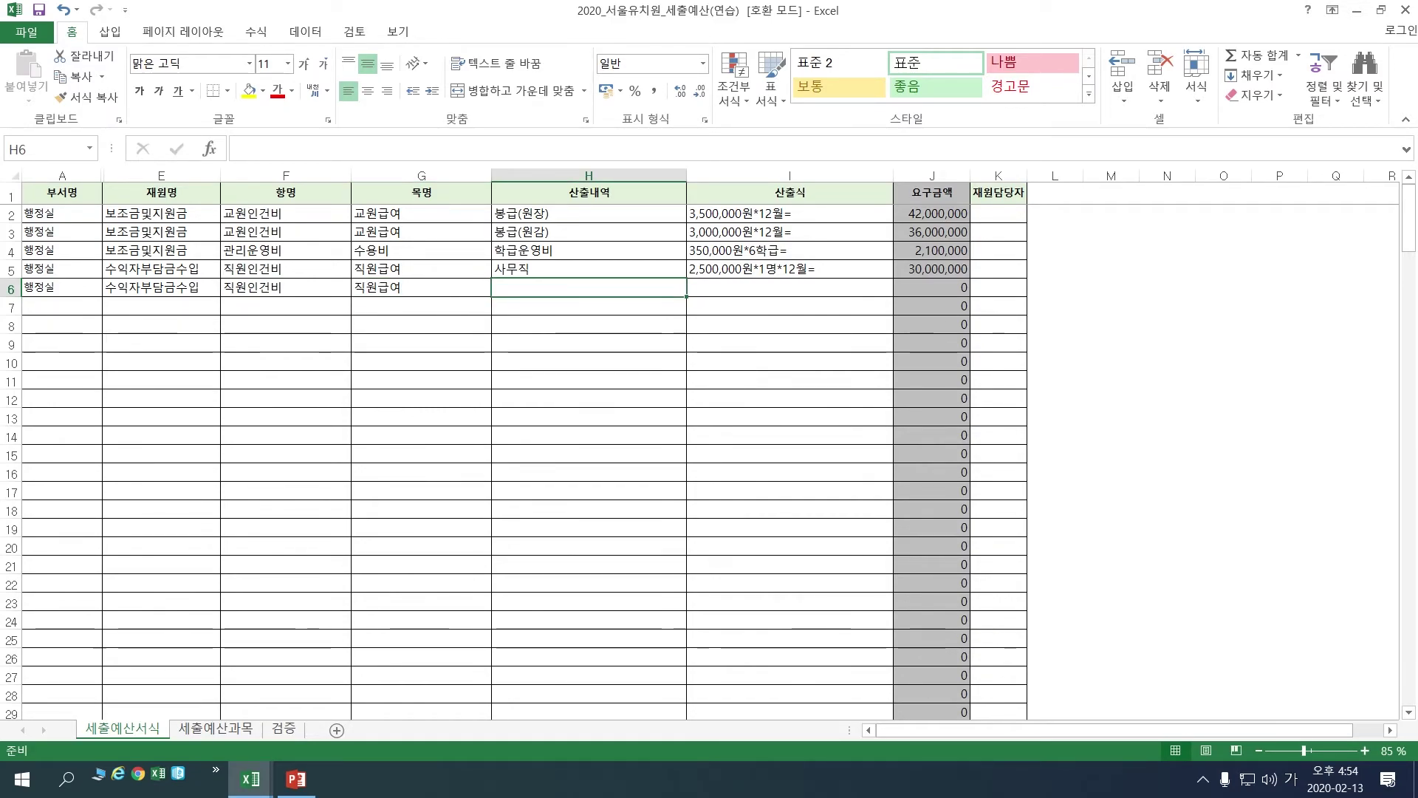
In row 6, enter 조리원 as the 산출내역 and 1,500,000원*1명*12월= as the 산출식.
text(조리원)
key(Tab)
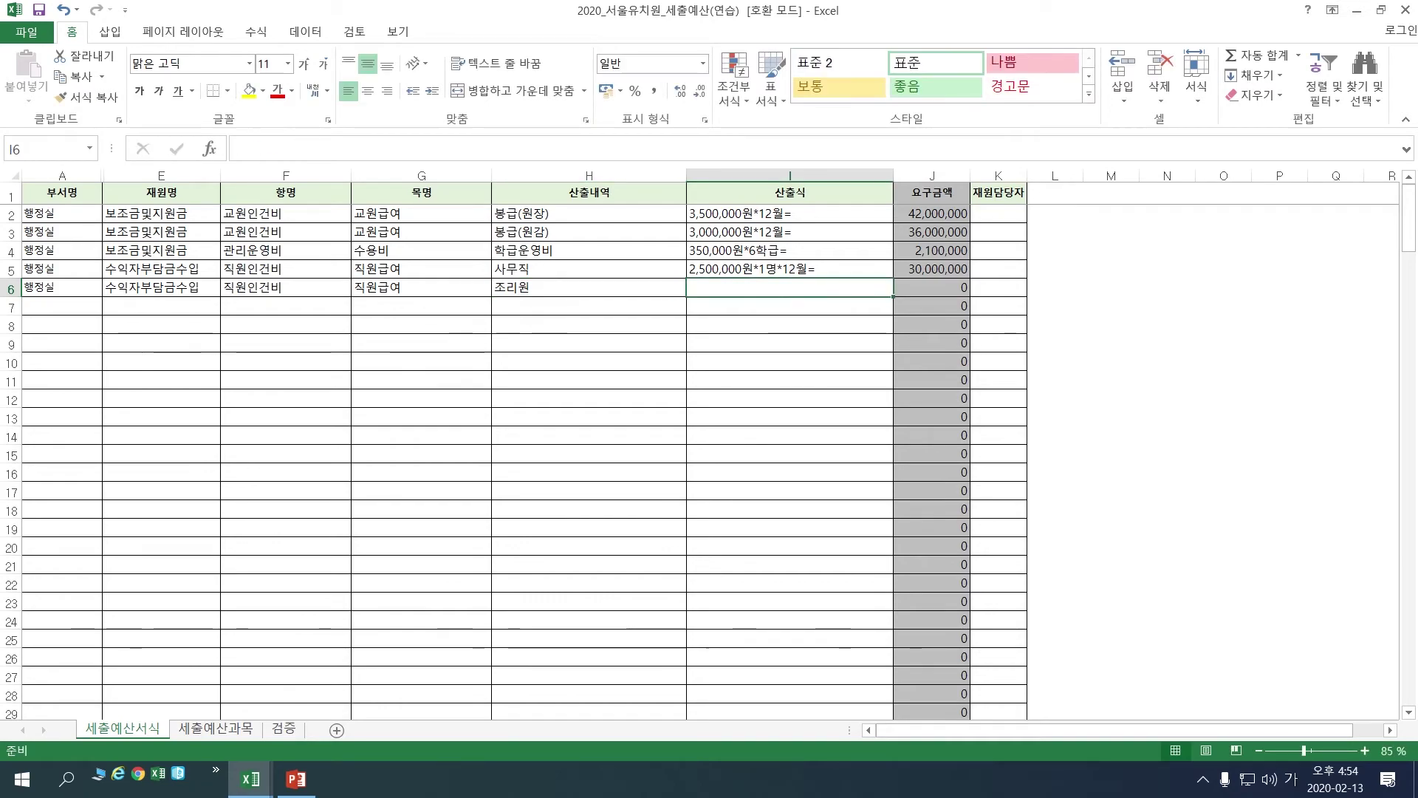
text(1,500)
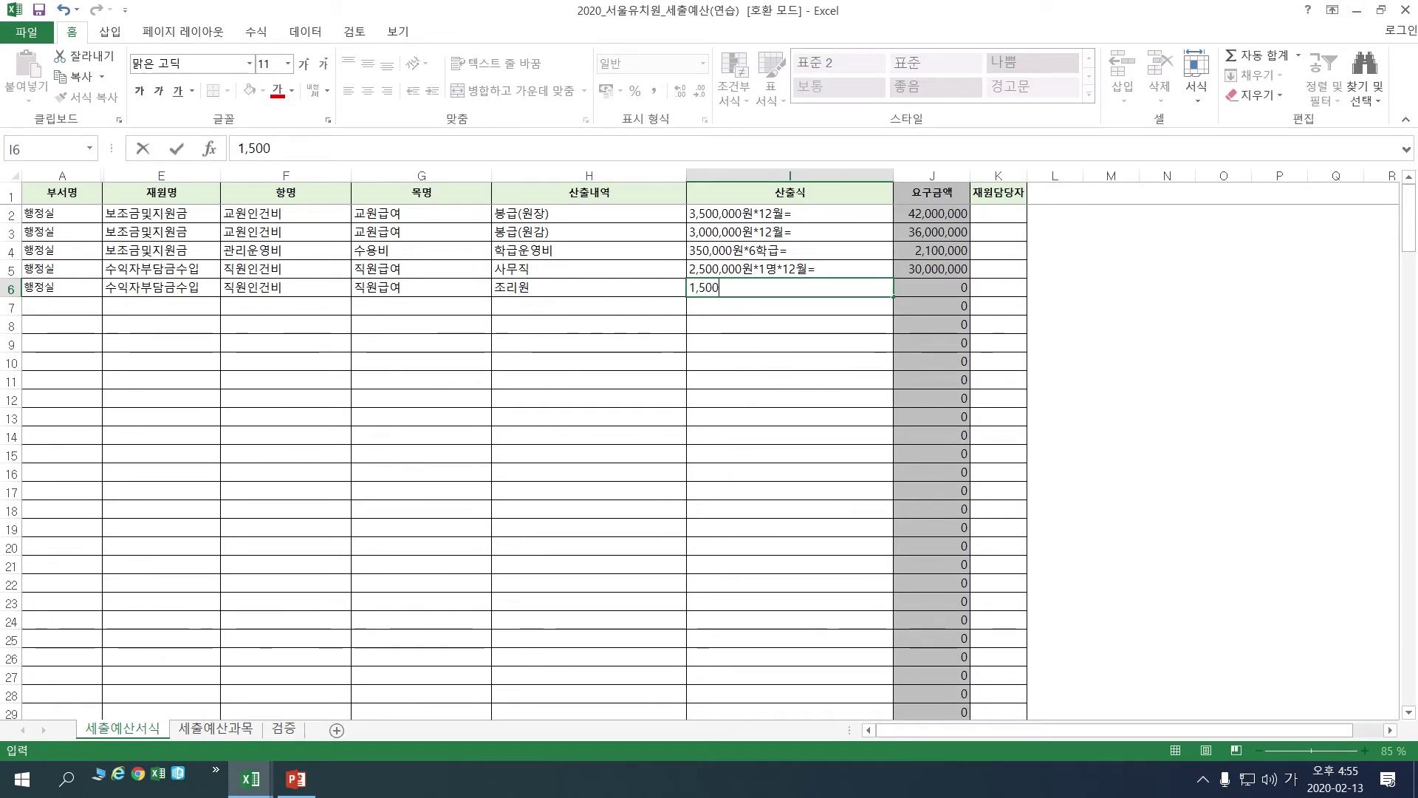
text(,000)
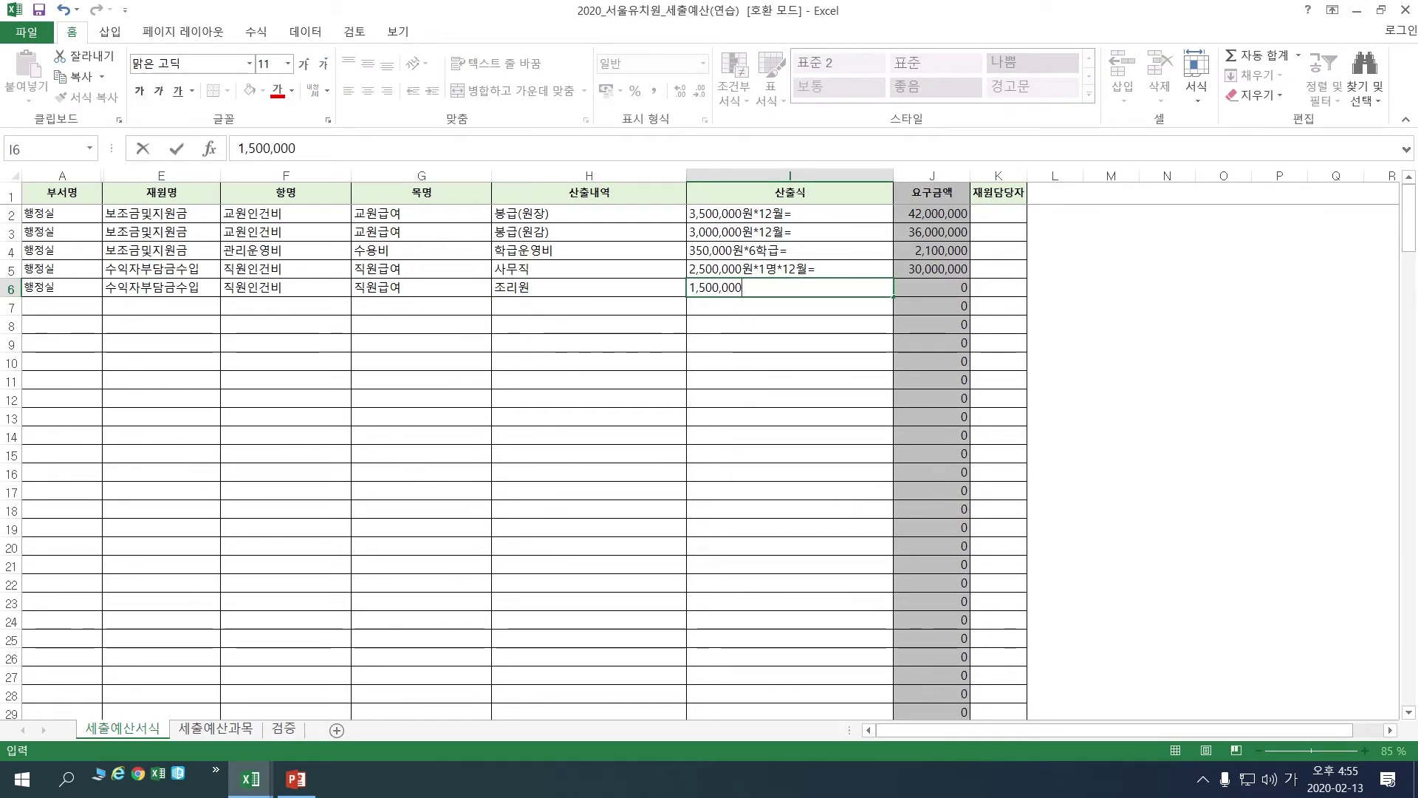
text(우)
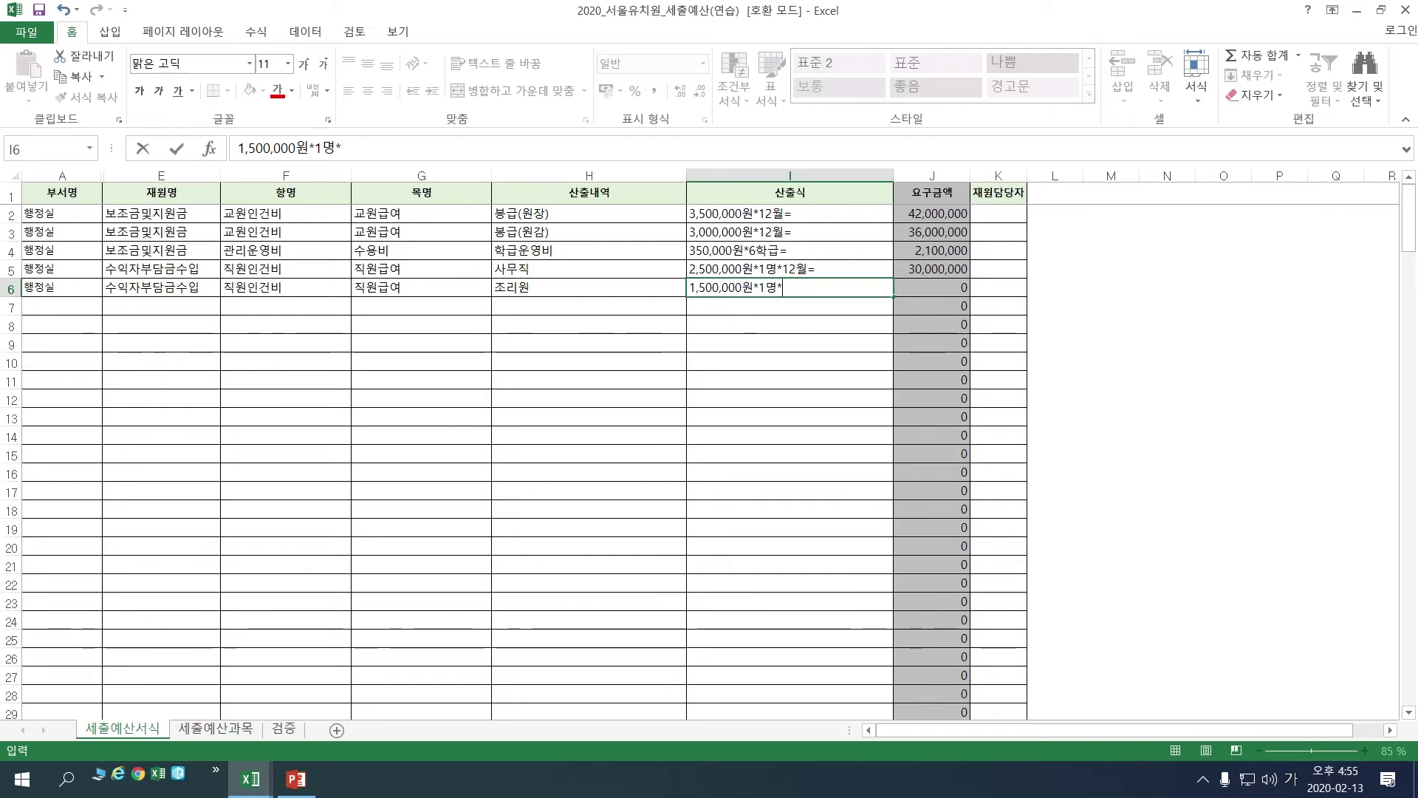
text(*1명*12월=)
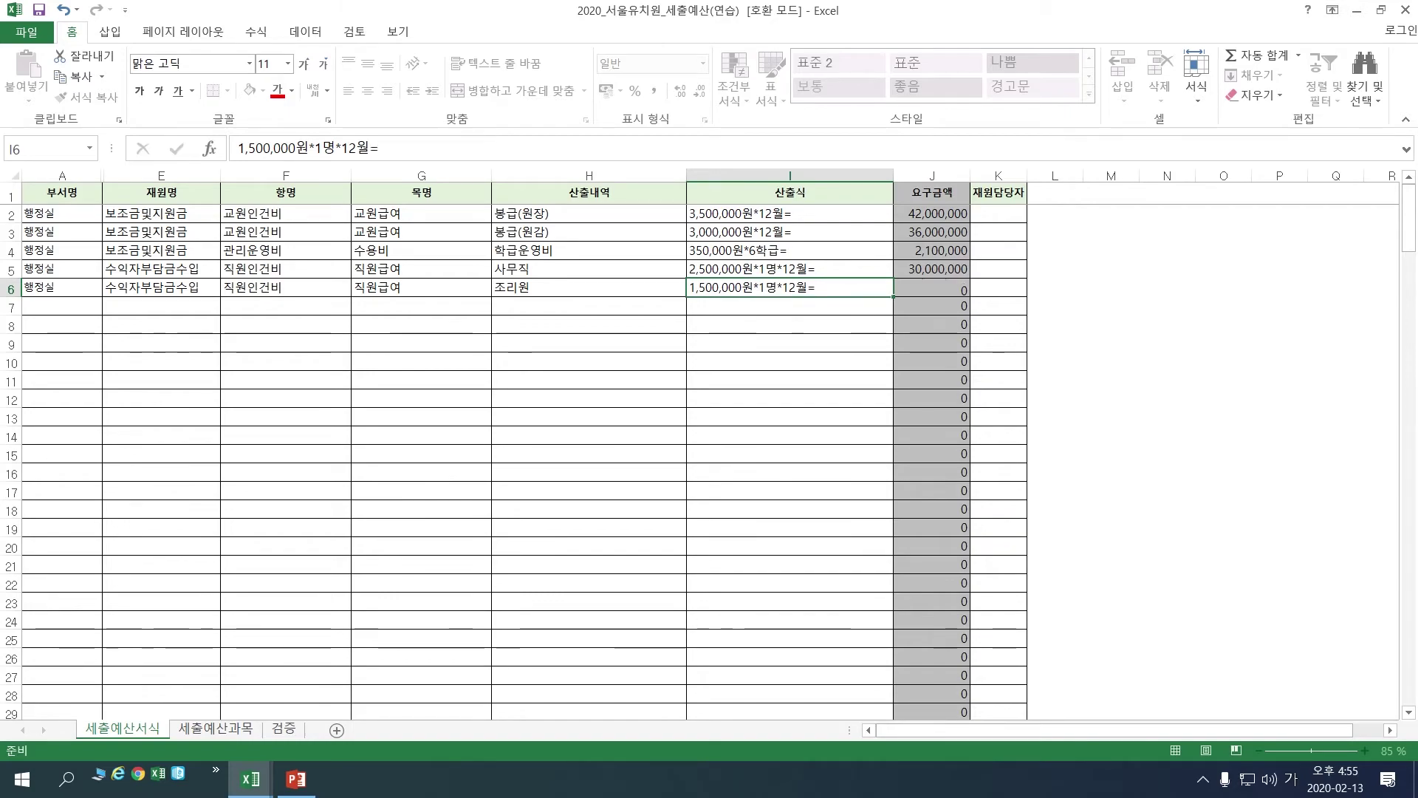
click(589, 305)
In row 7, enter 행정실 as the 부서명 and choose 그밖의수입 as the 재원명.
click(61, 306)
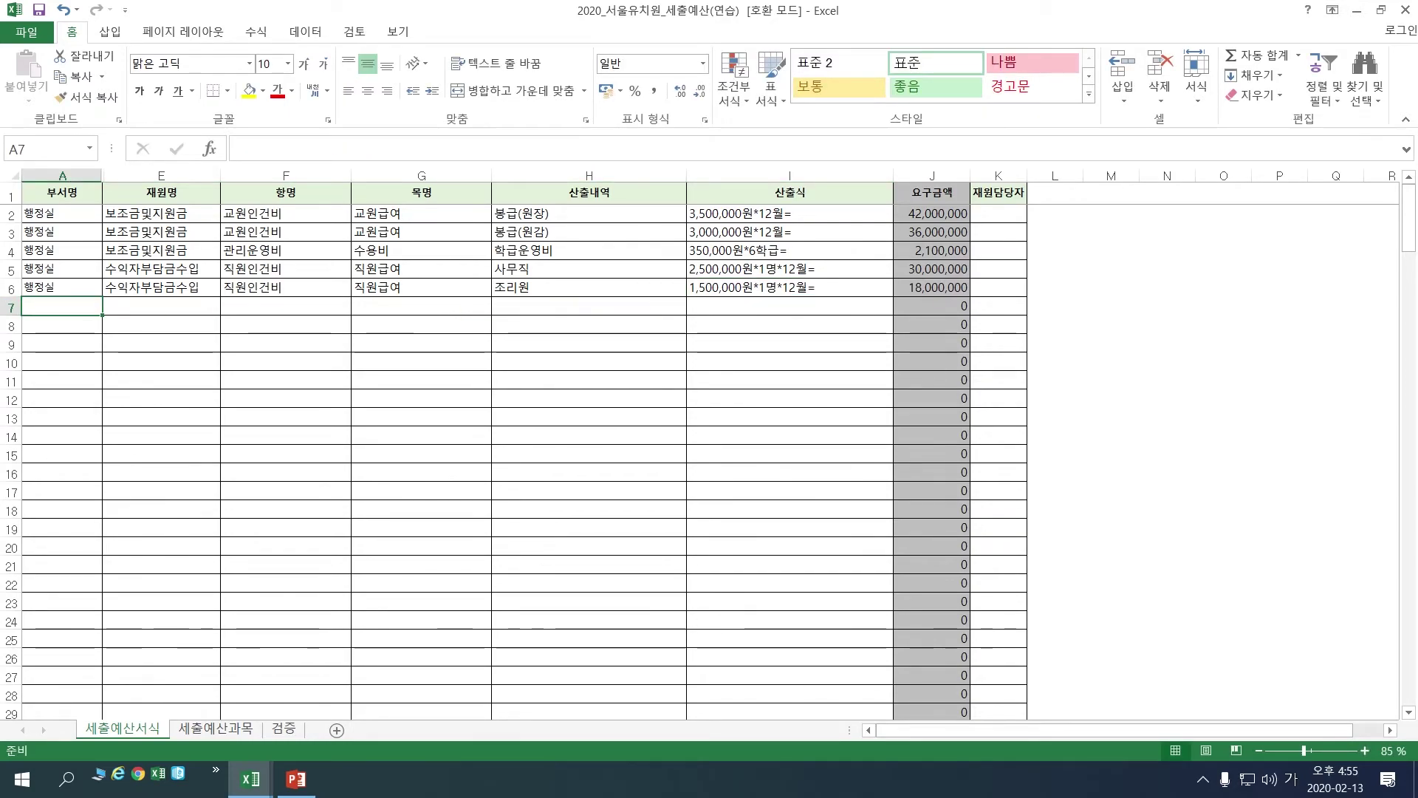
text(행정실)
key(Return)
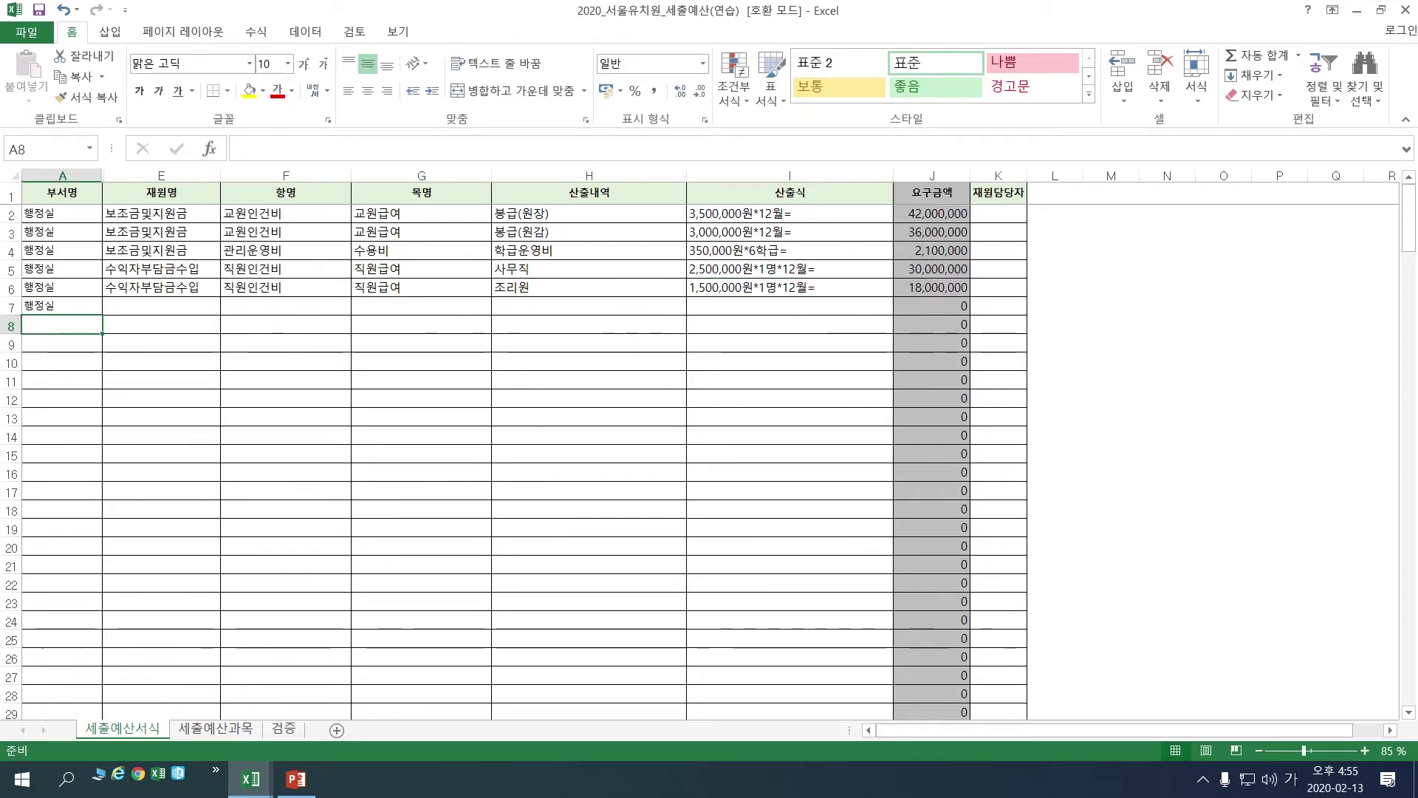
click(161, 306)
click(229, 306)
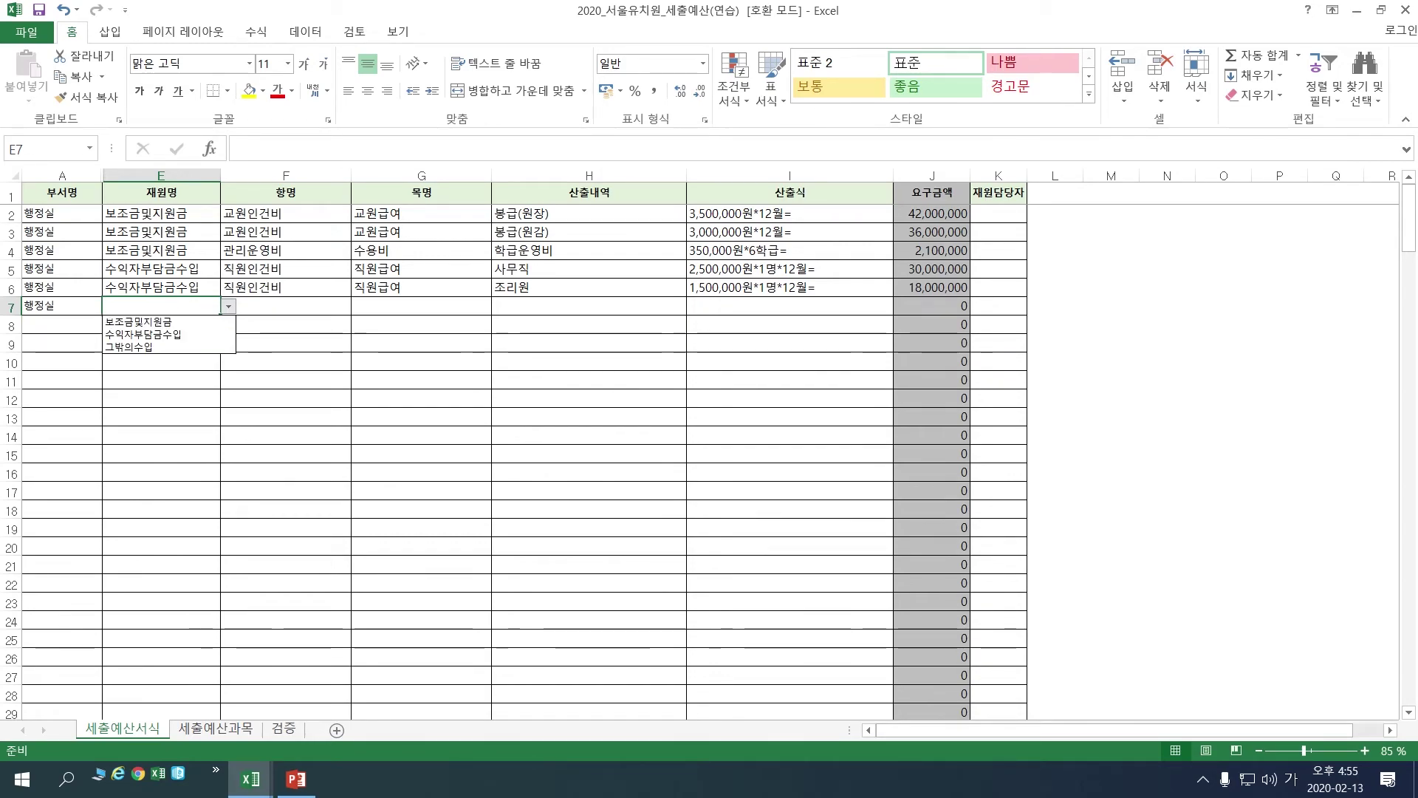
key(Down)
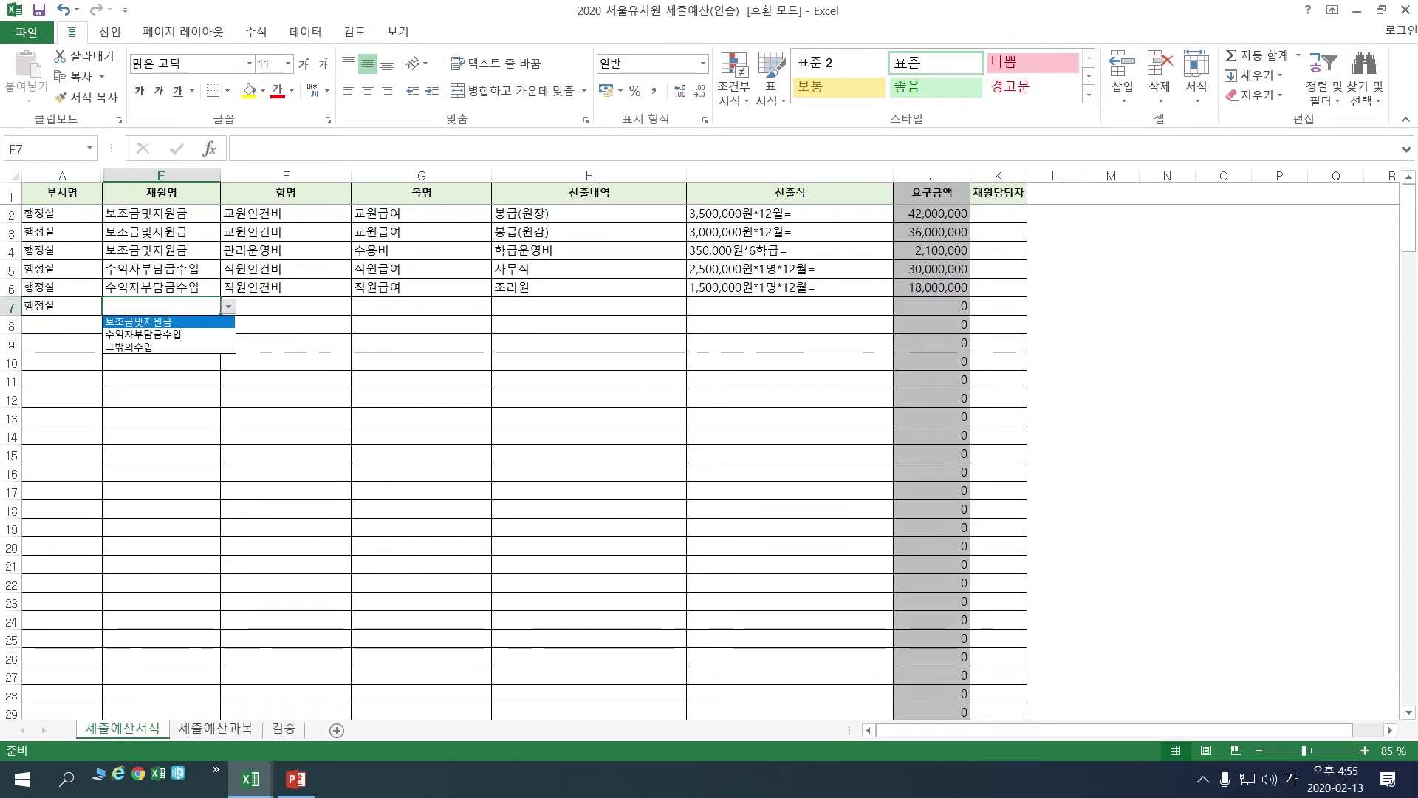
key(Down)
key(Down)
key(Return)
key(Tab)
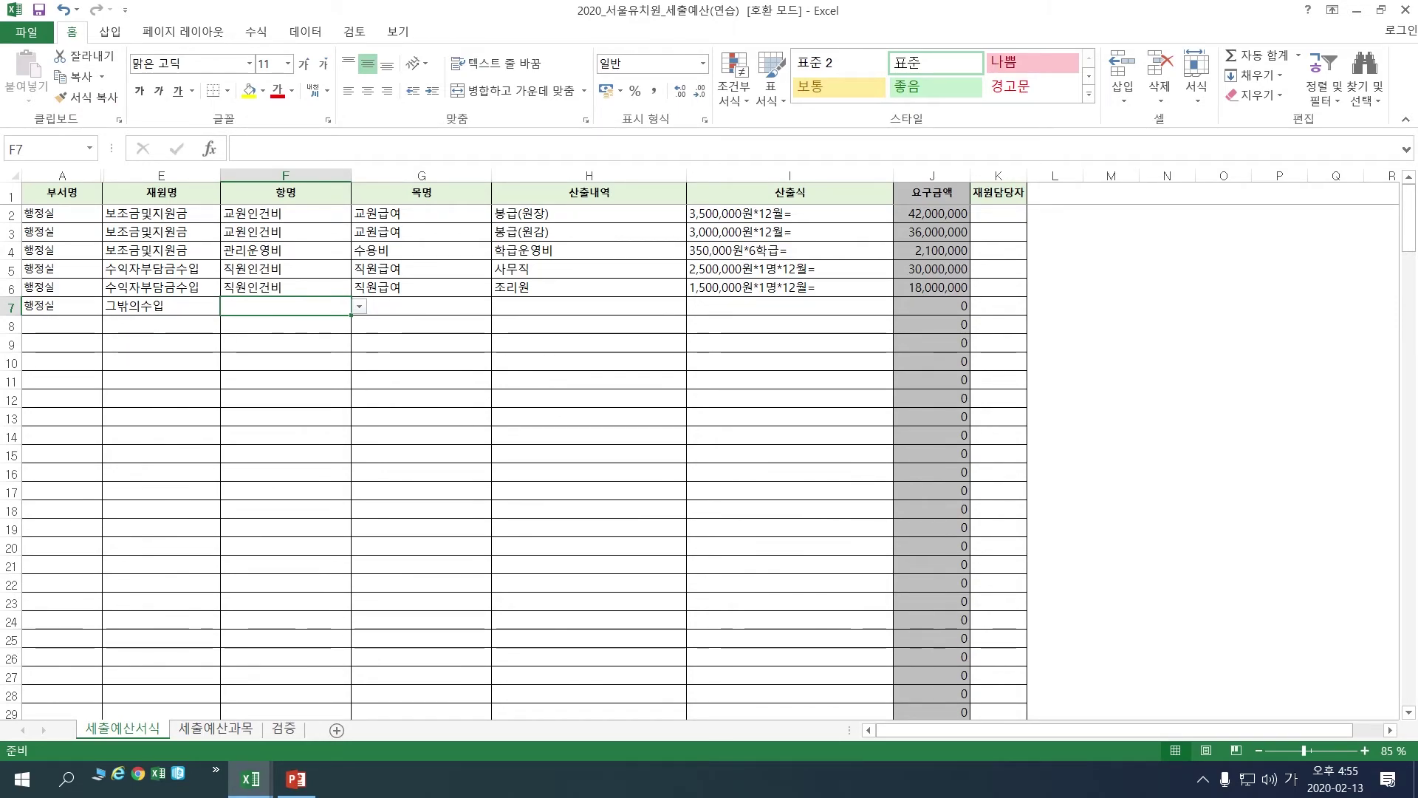
Choose 설비비품비 as the 항명 and enter 취득비 as the 목명 in row 7.
key(alt+Down)
key(Down)
key(Down)
key(Down)
key(Down)
key(Down)
key(Down)
key(Down)
key(Down)
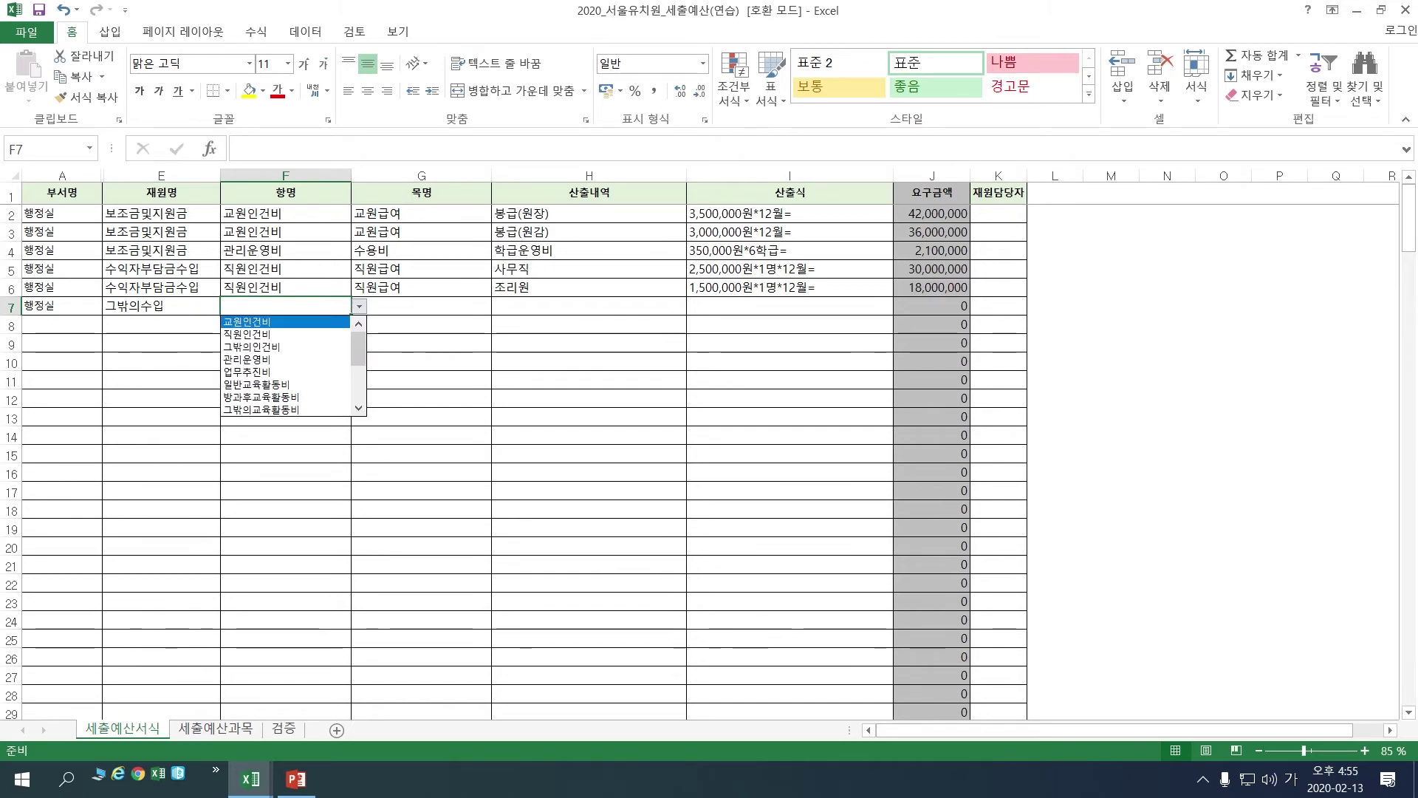
key(Up)
key(Up)
key(Up)
key(Up)
key(Up)
key(Up)
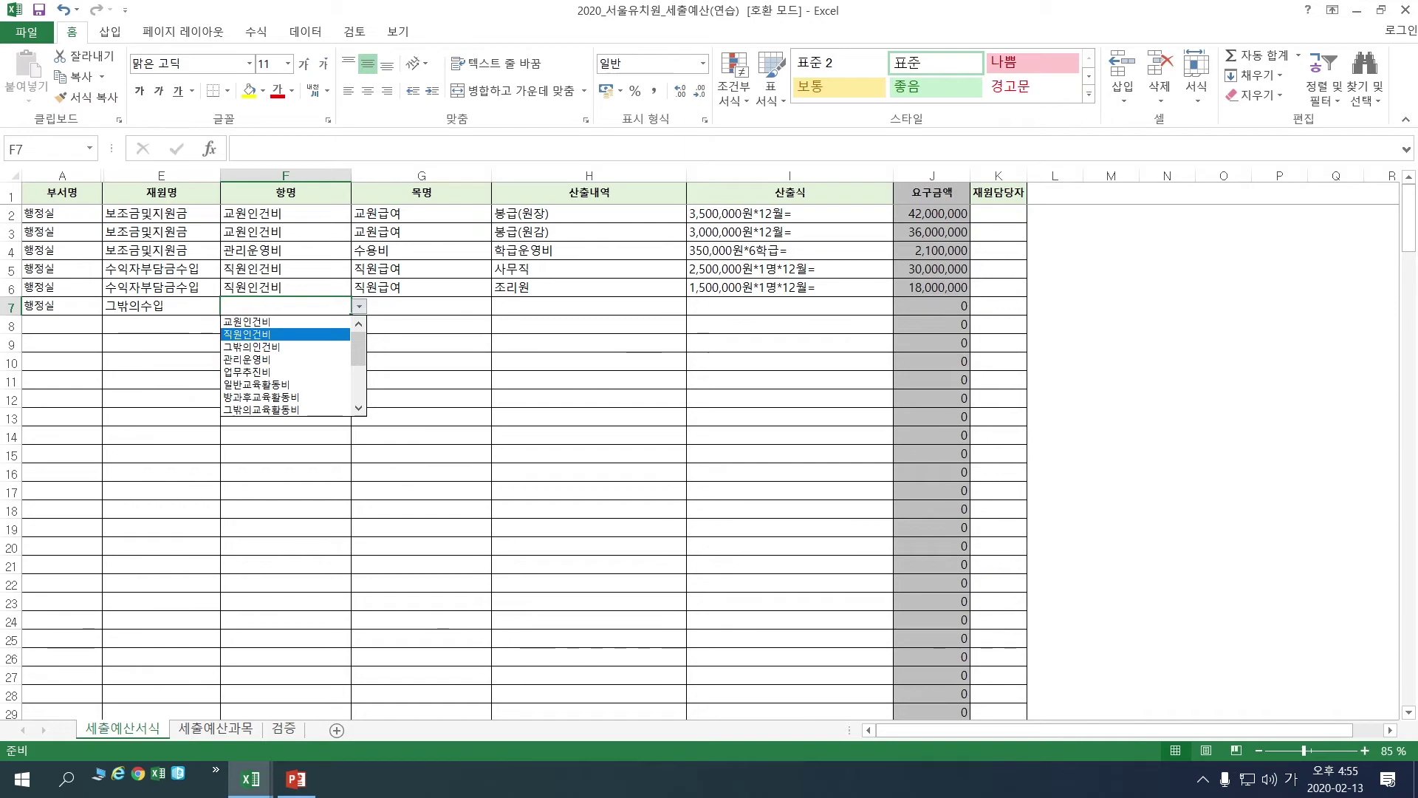
key(Down)
key(Down)
key(Up)
key(Down)
key(Down)
key(Down)
key(Down)
key(Down)
key(Down)
key(Down)
key(Down)
key(Down)
key(Down)
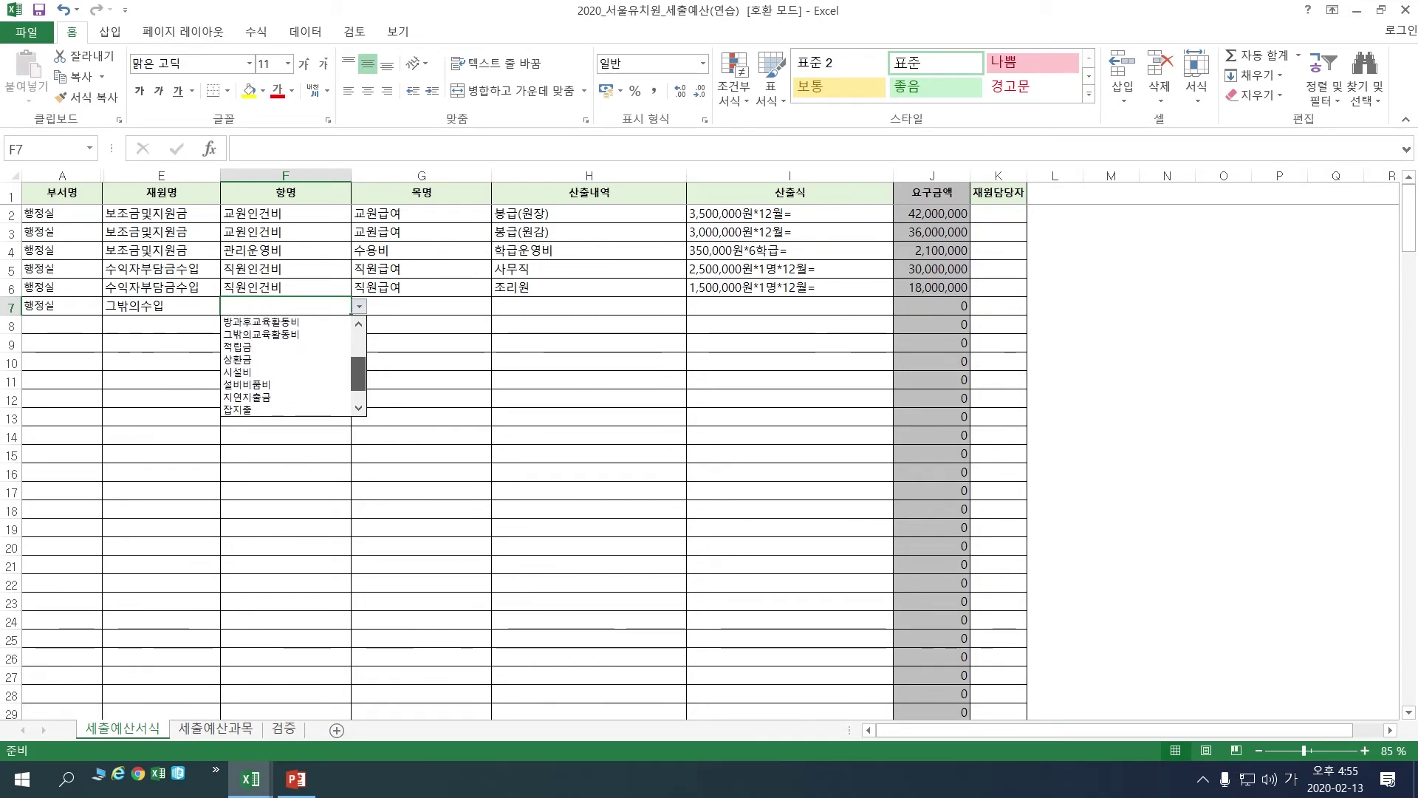
key(Return)
key(Tab)
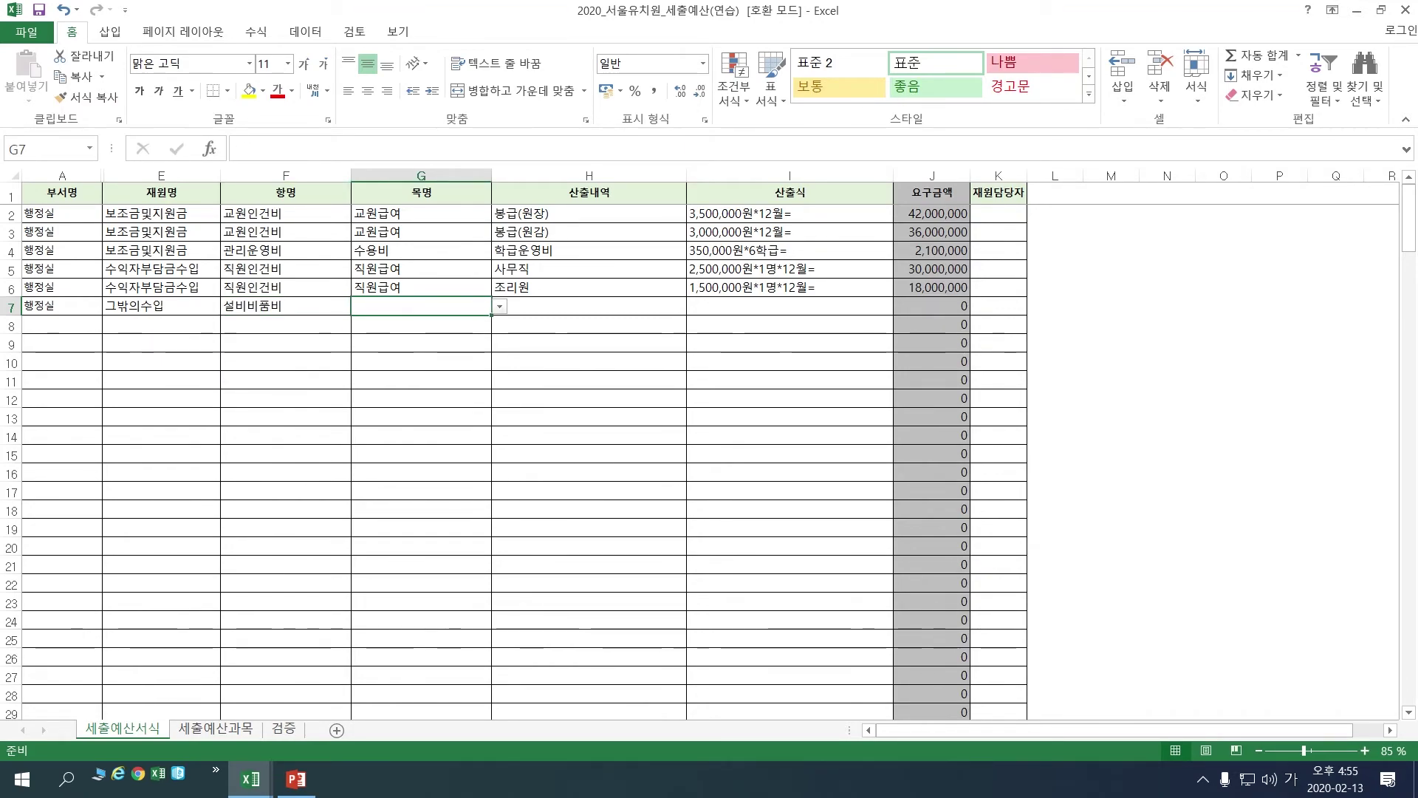
text(취득비)
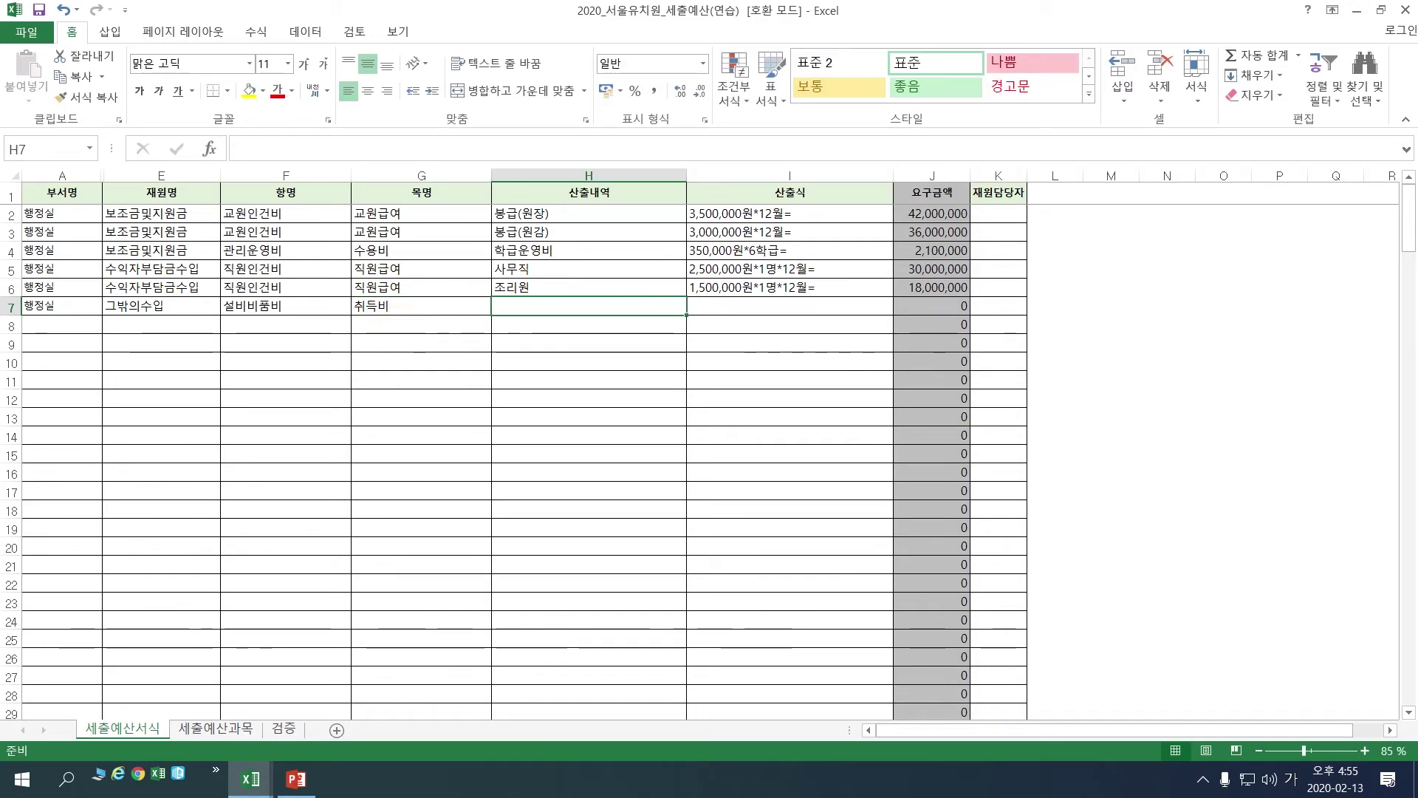
key(Tab)
In row 7, enter 비품구입 as the 산출내역 and 10,000,000원*1년= as the 산출식.
text(빌품구입)
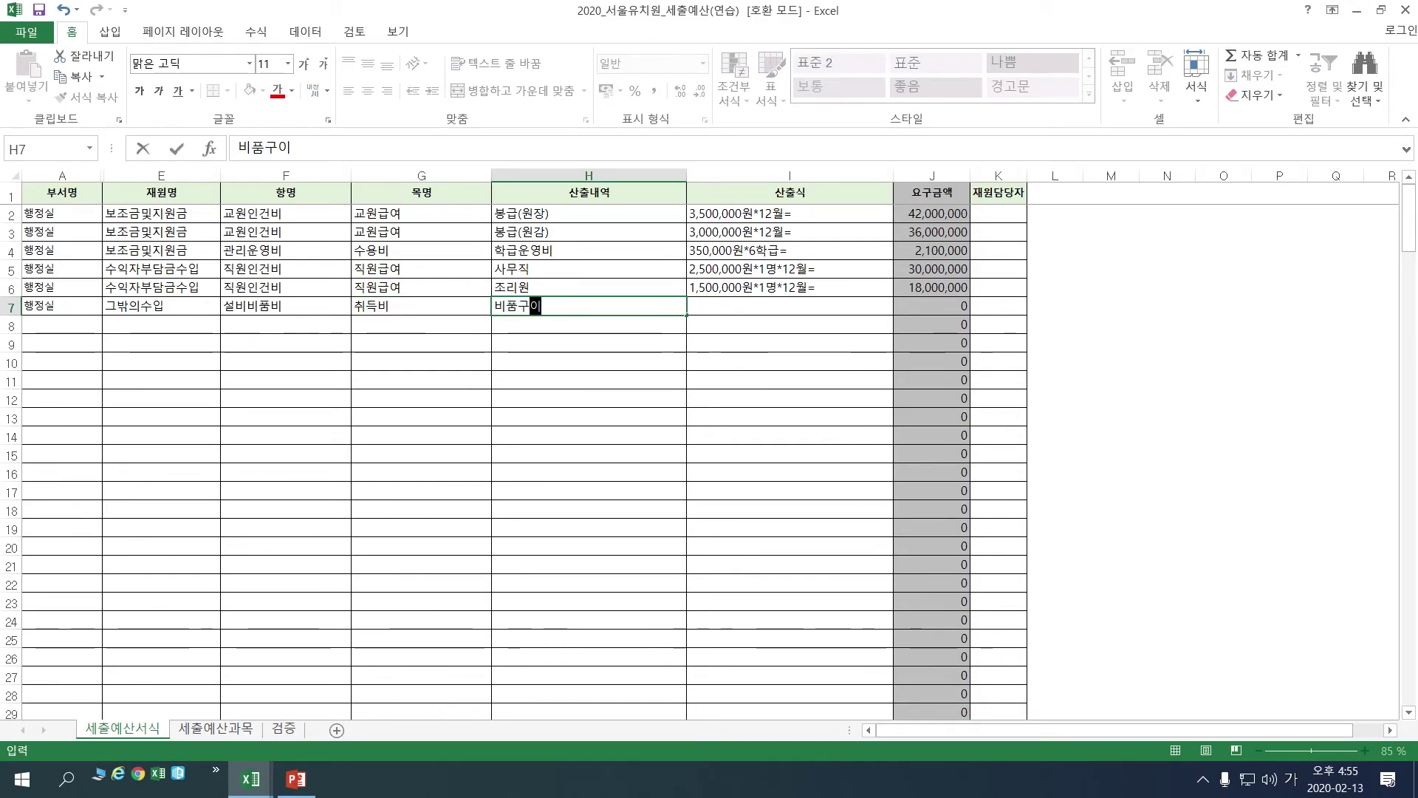
key(Tab)
text(10)
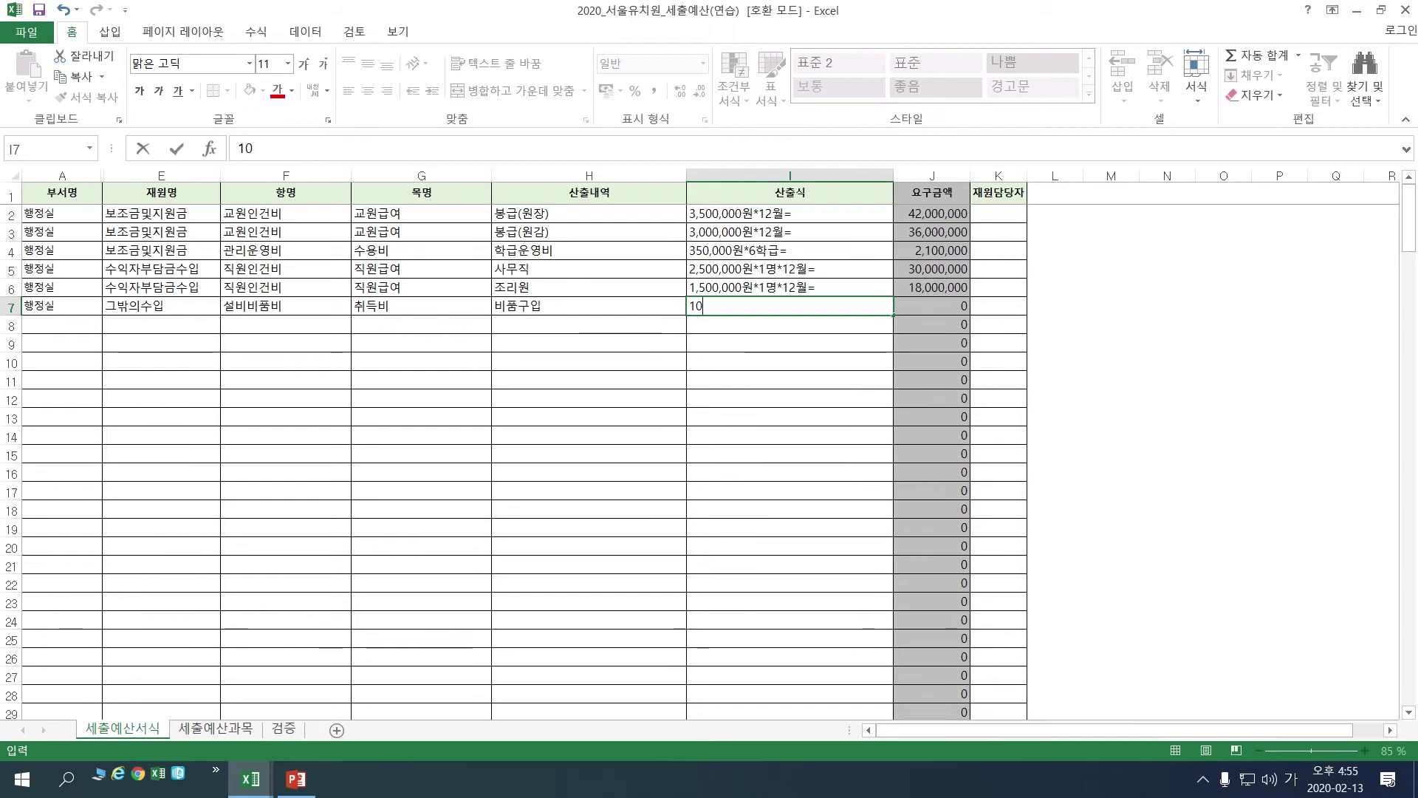
text(,000,00)
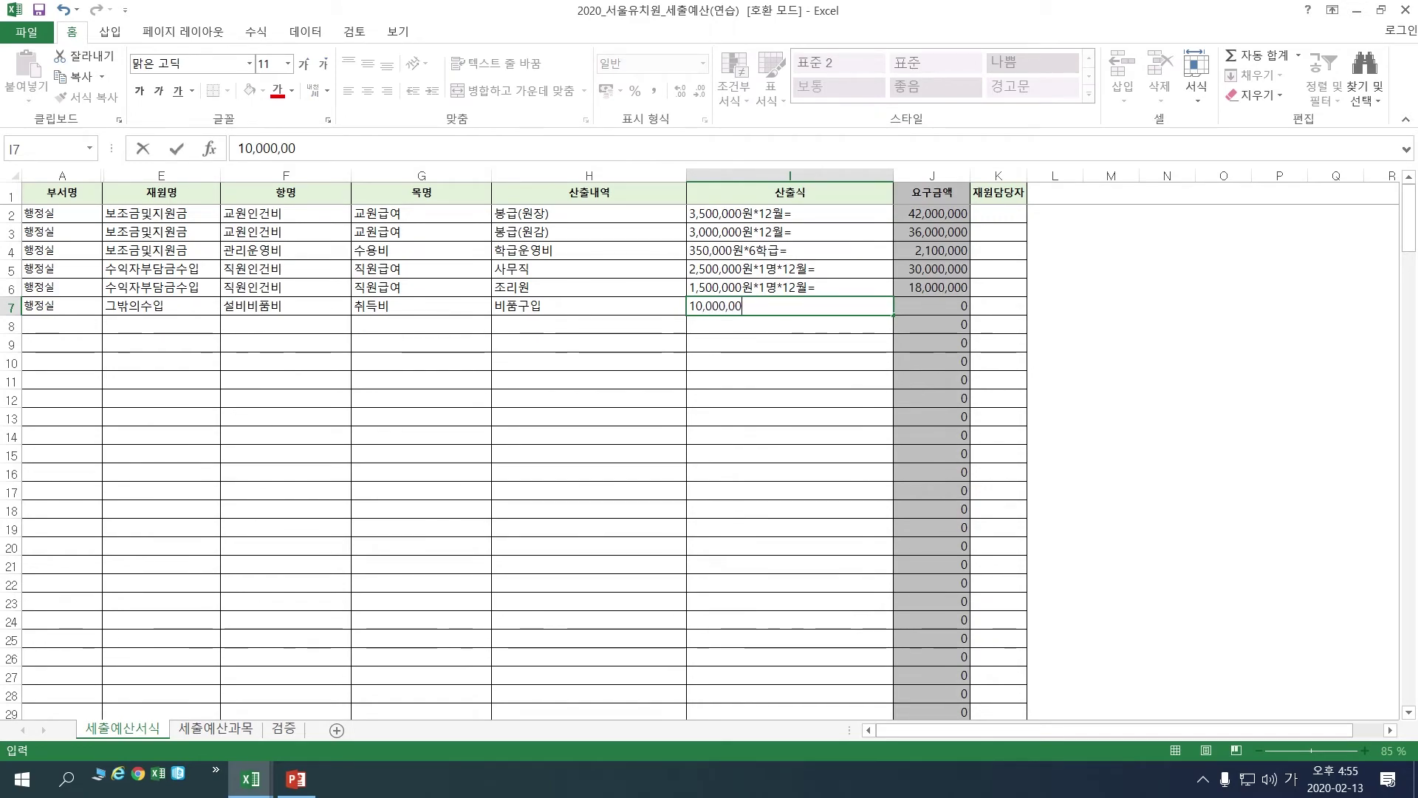
text(0원*1년=)
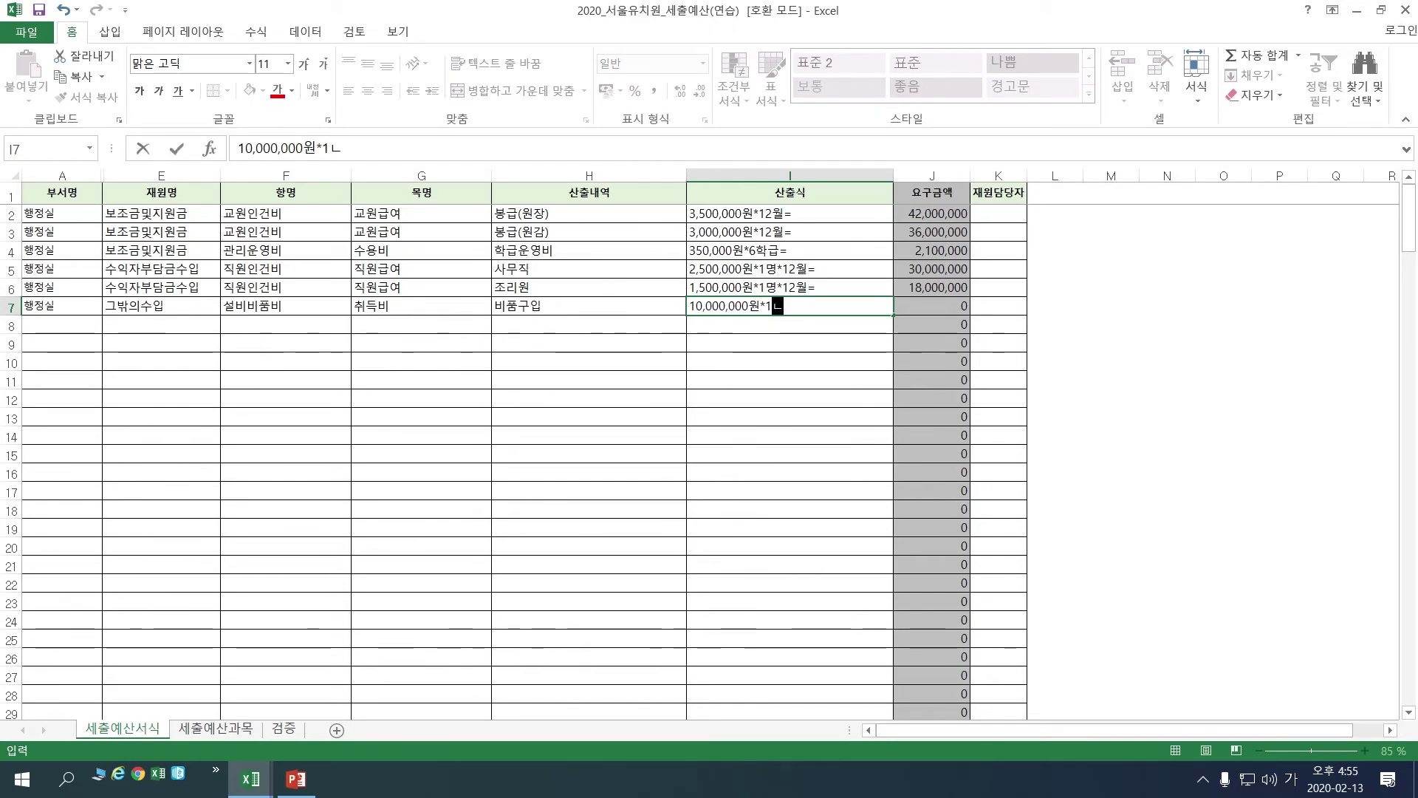
key(Return)
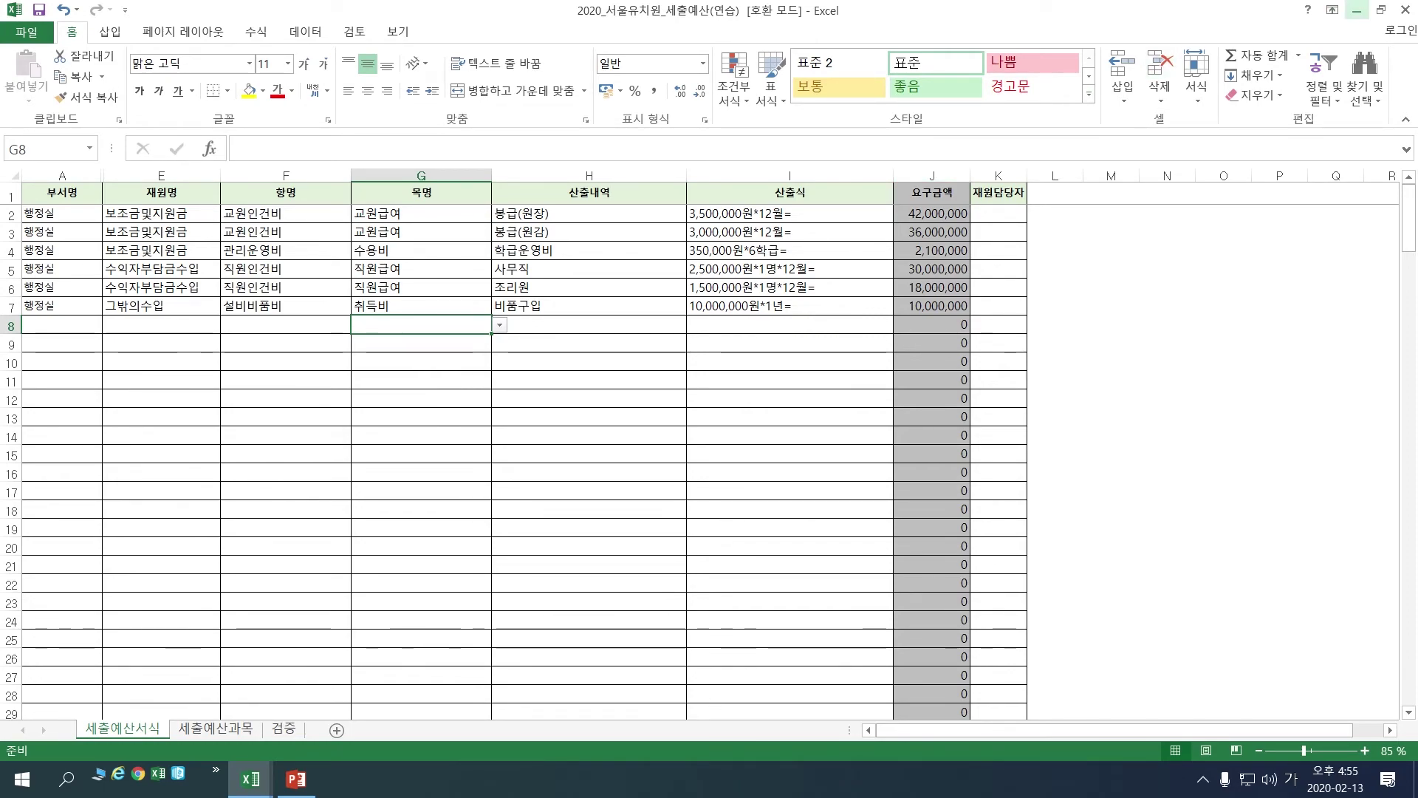
Switch to the 2020_서울유치원_세출예산(완성) workbook and inspect the 세출 formula for 보조금 및 지원금 in B5 of the 검증 sheet.
click(1357, 10)
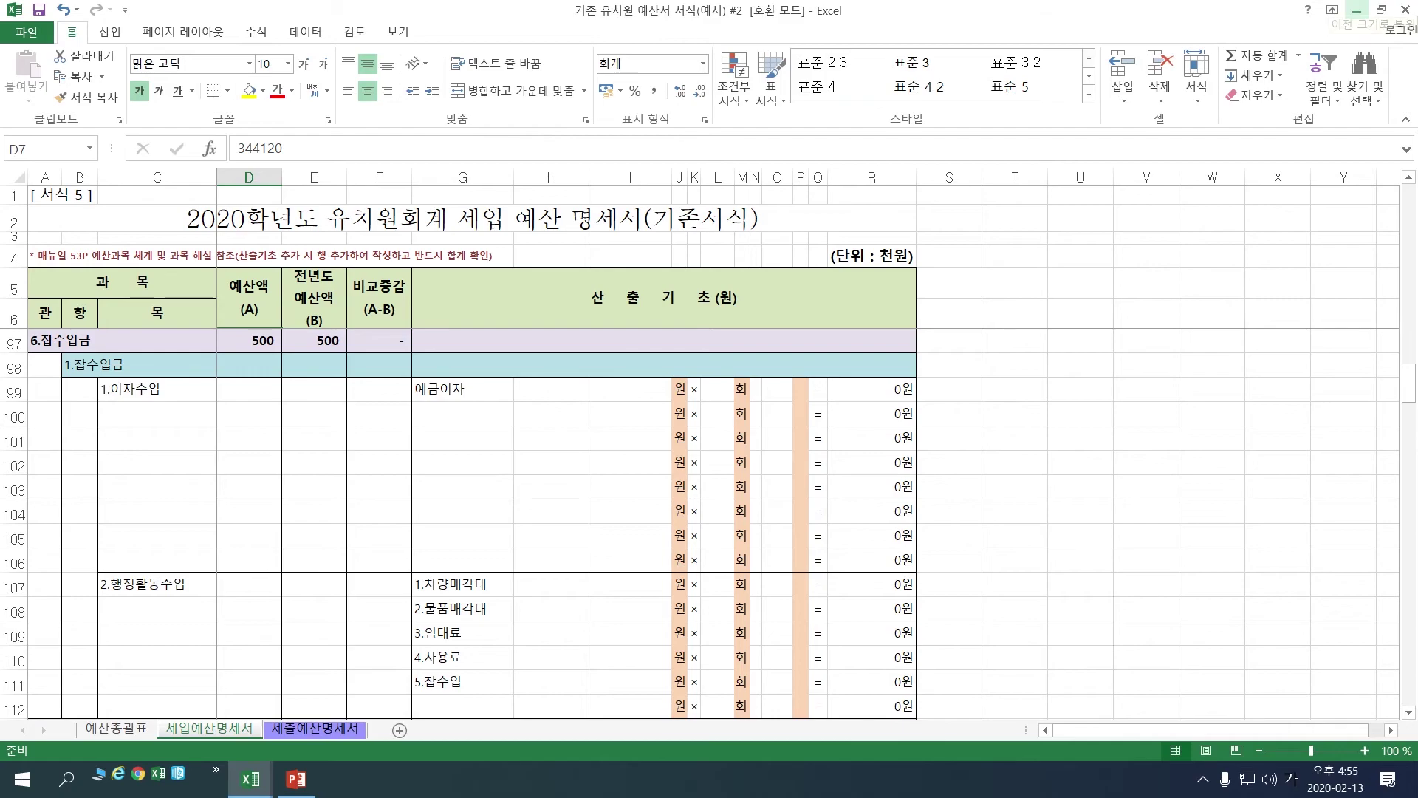
click(1356, 10)
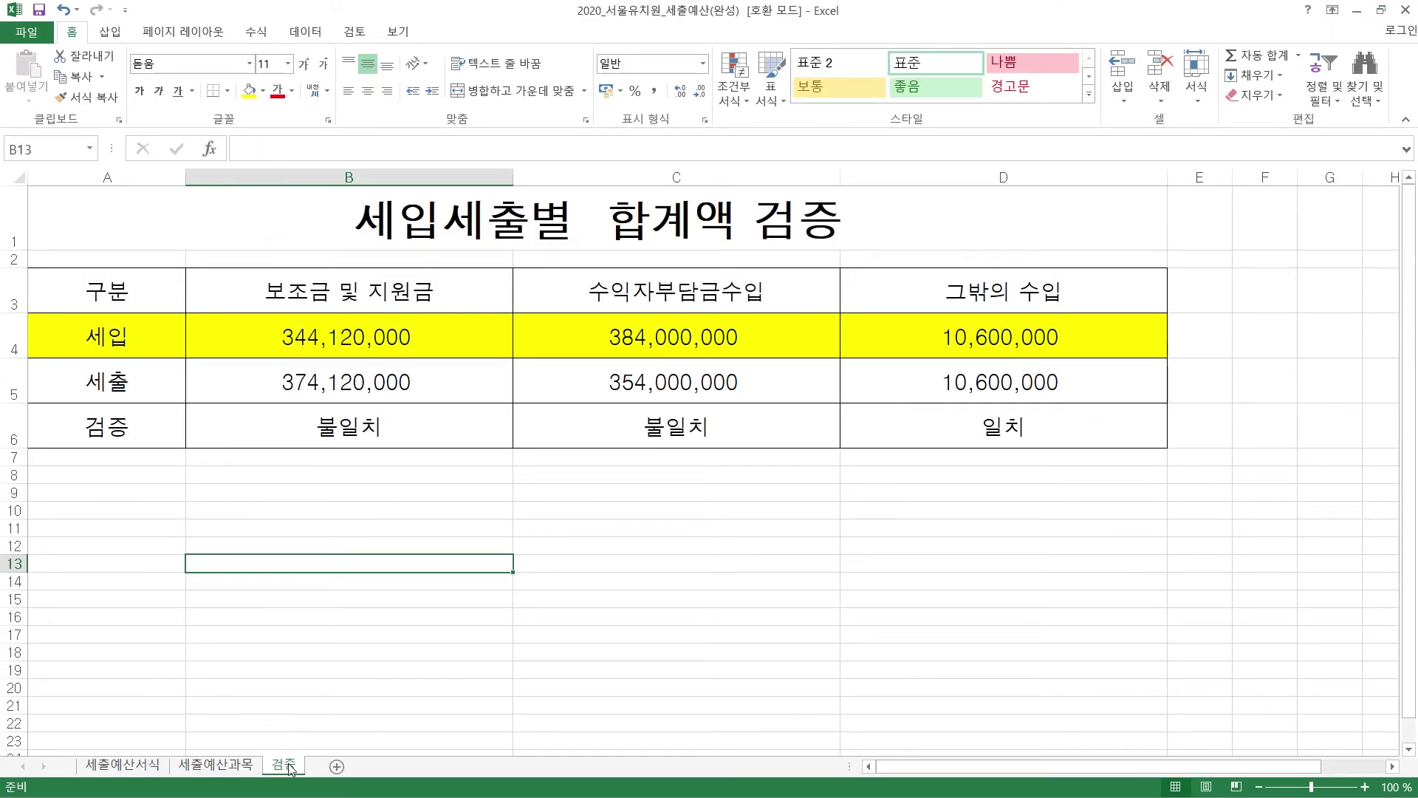
click(313, 382)
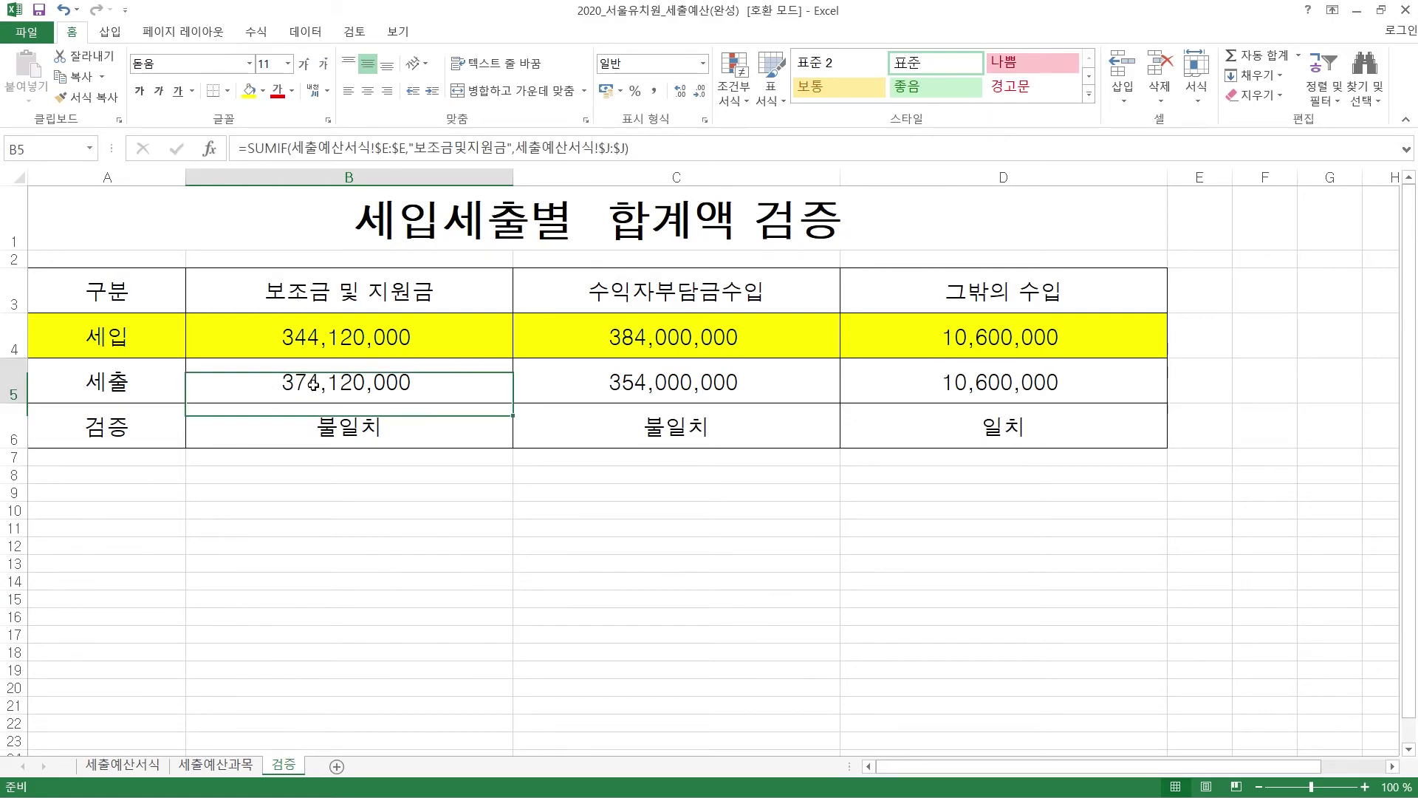
Examine the 세입 and 세출 amounts and the 검증 formulas for each funding source, checking them against the 세출예산서식 sheet.
click(546, 399)
key(Right)
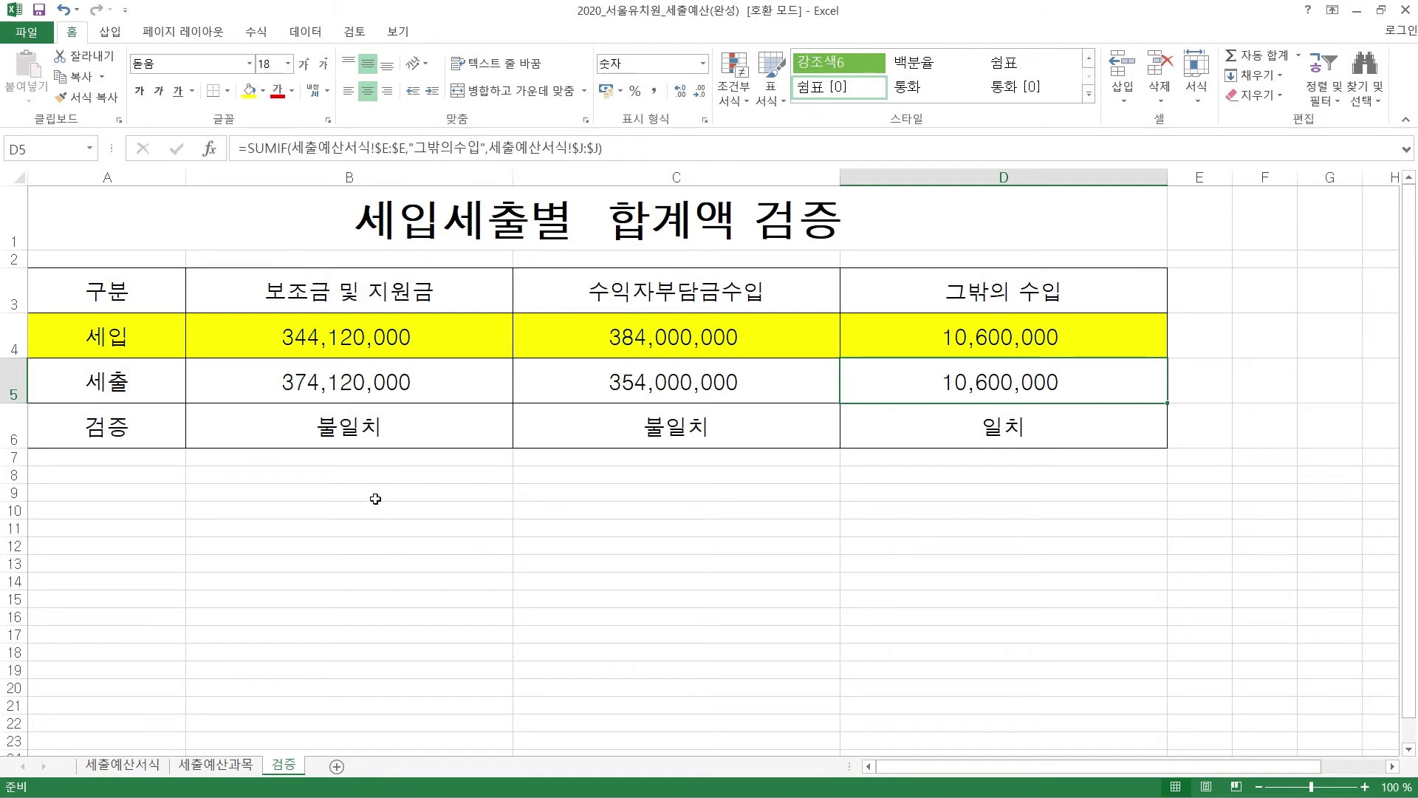
click(323, 332)
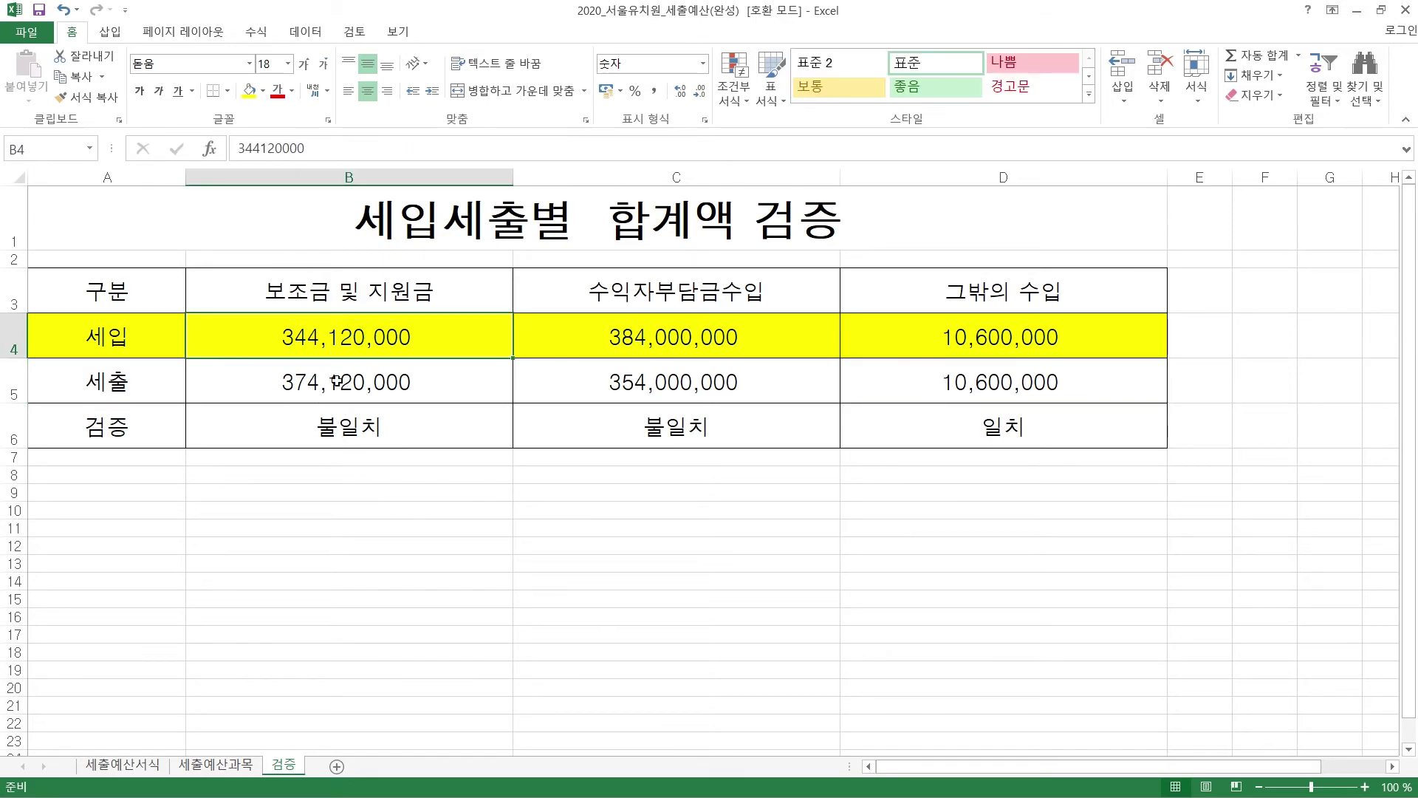
click(323, 426)
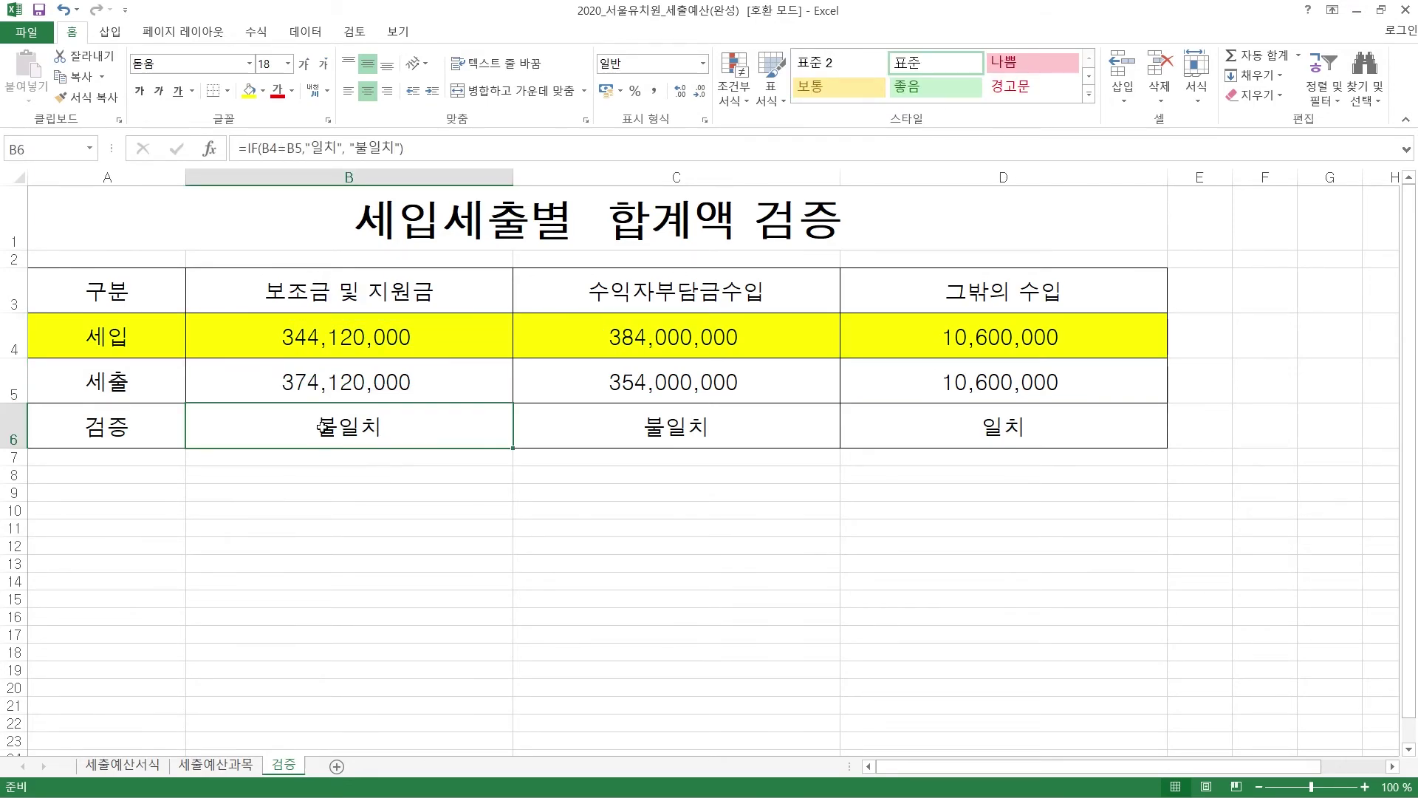
click(694, 430)
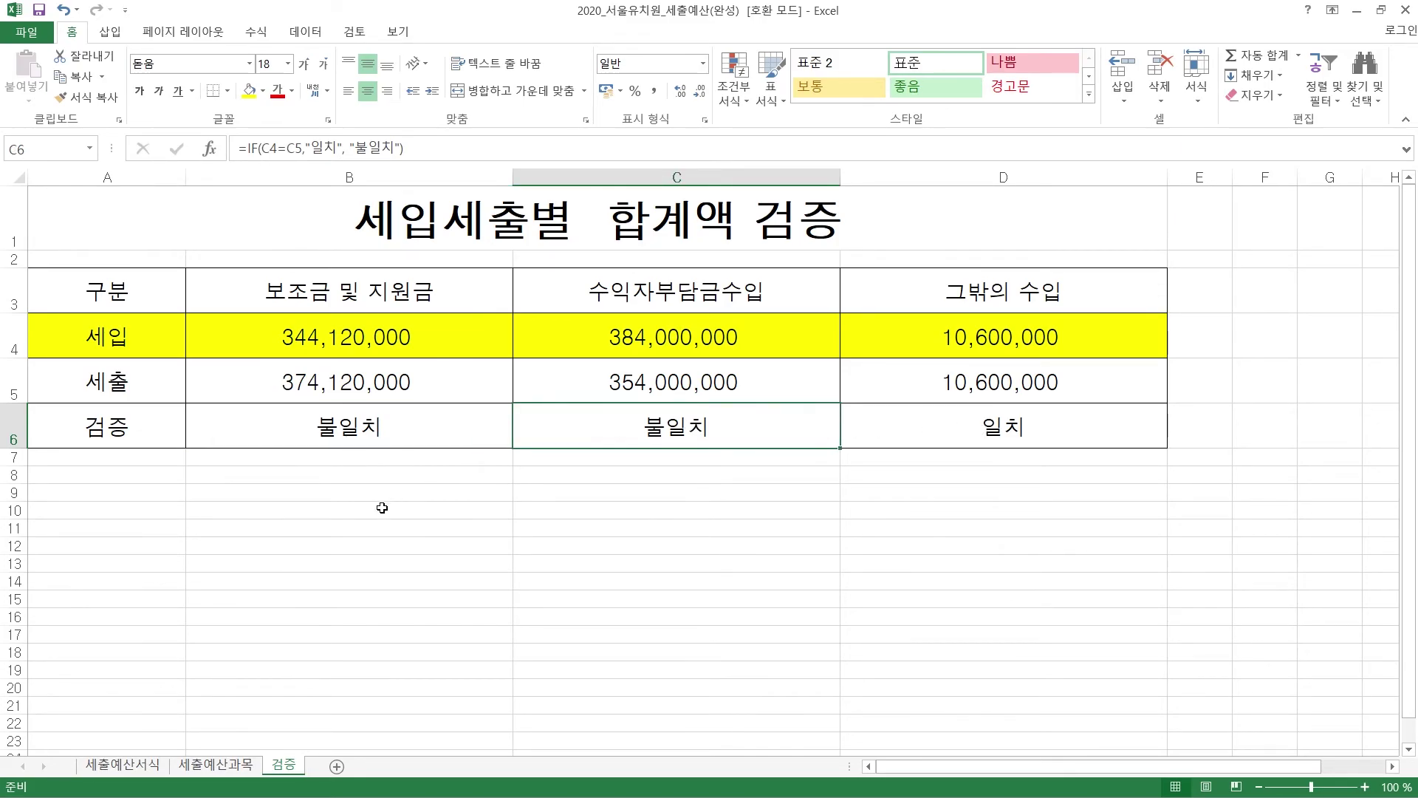
click(343, 509)
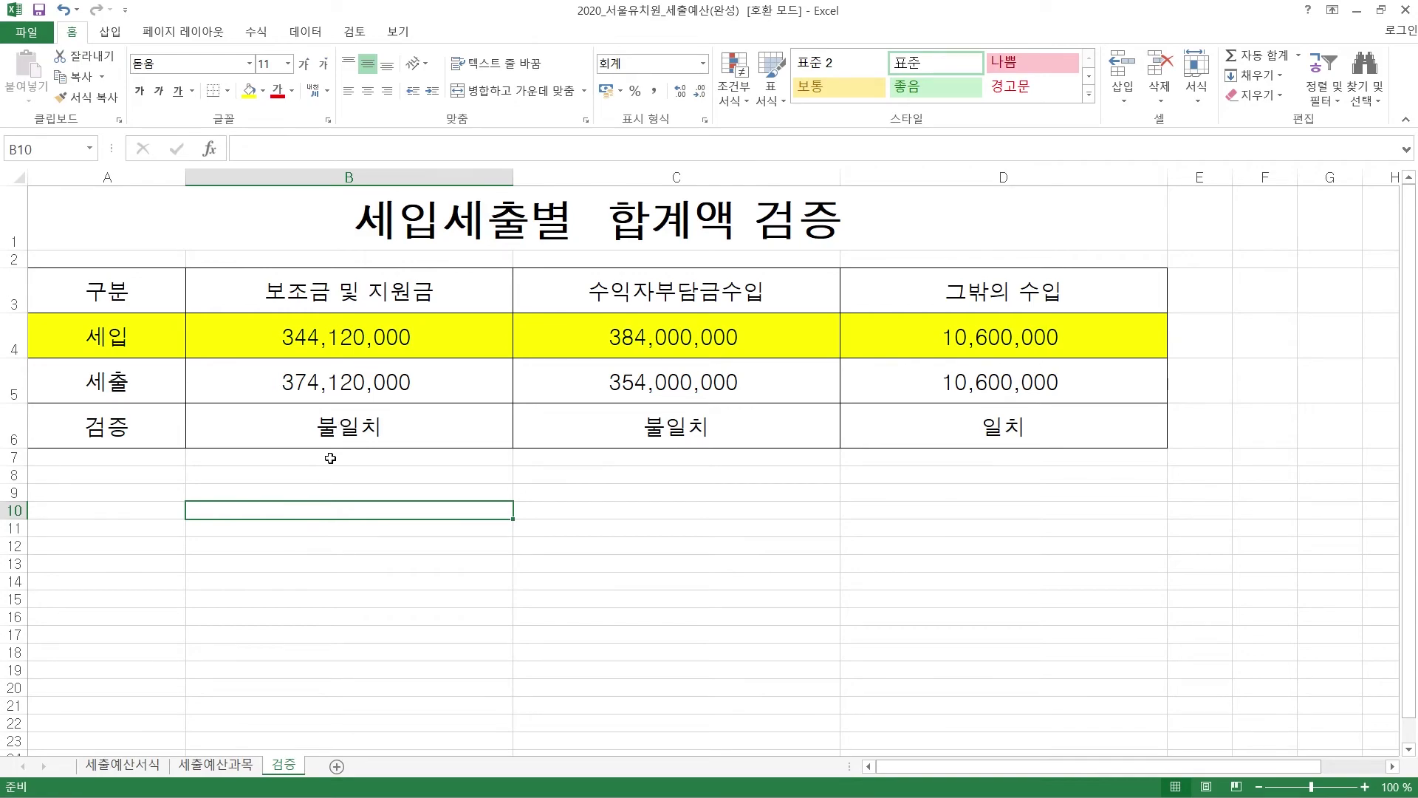
click(130, 770)
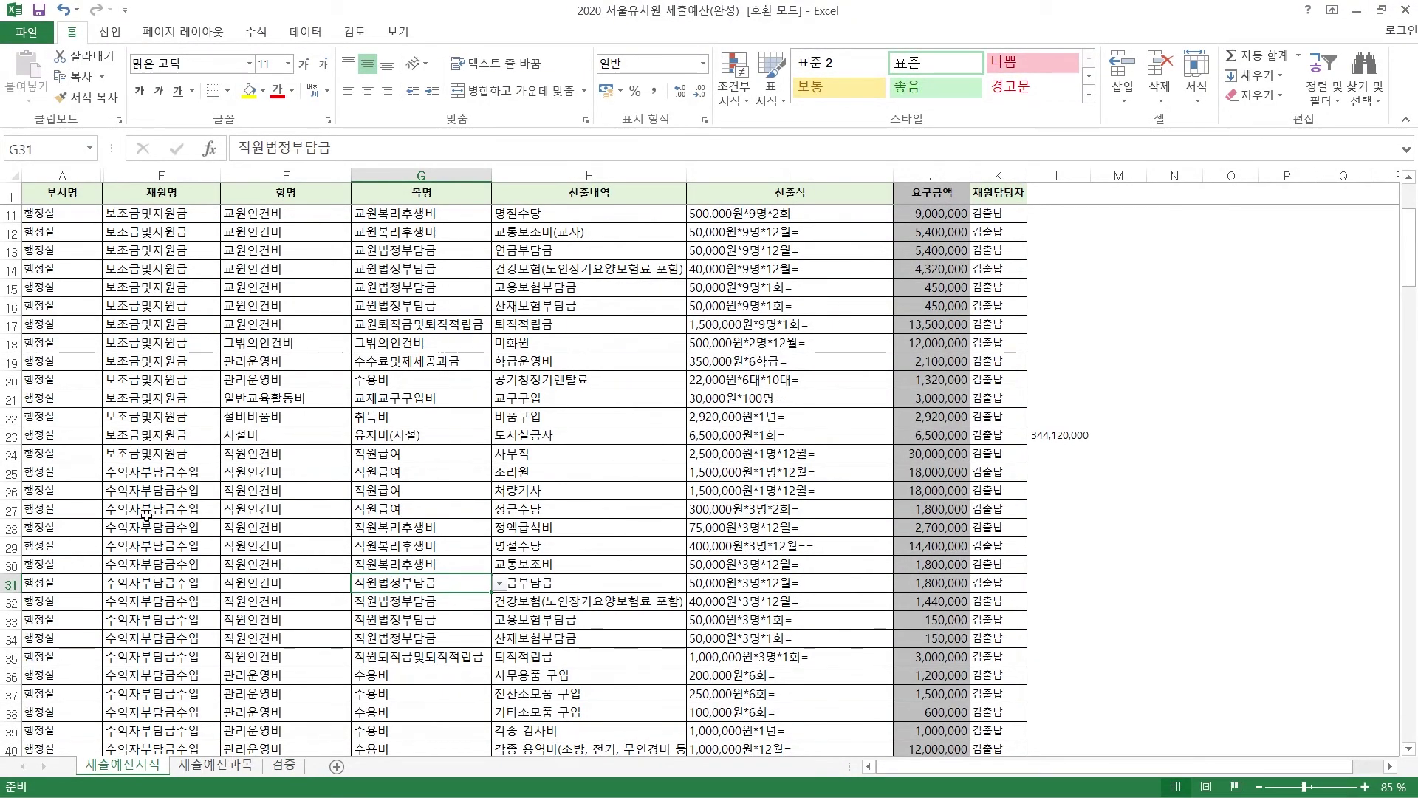
click(288, 768)
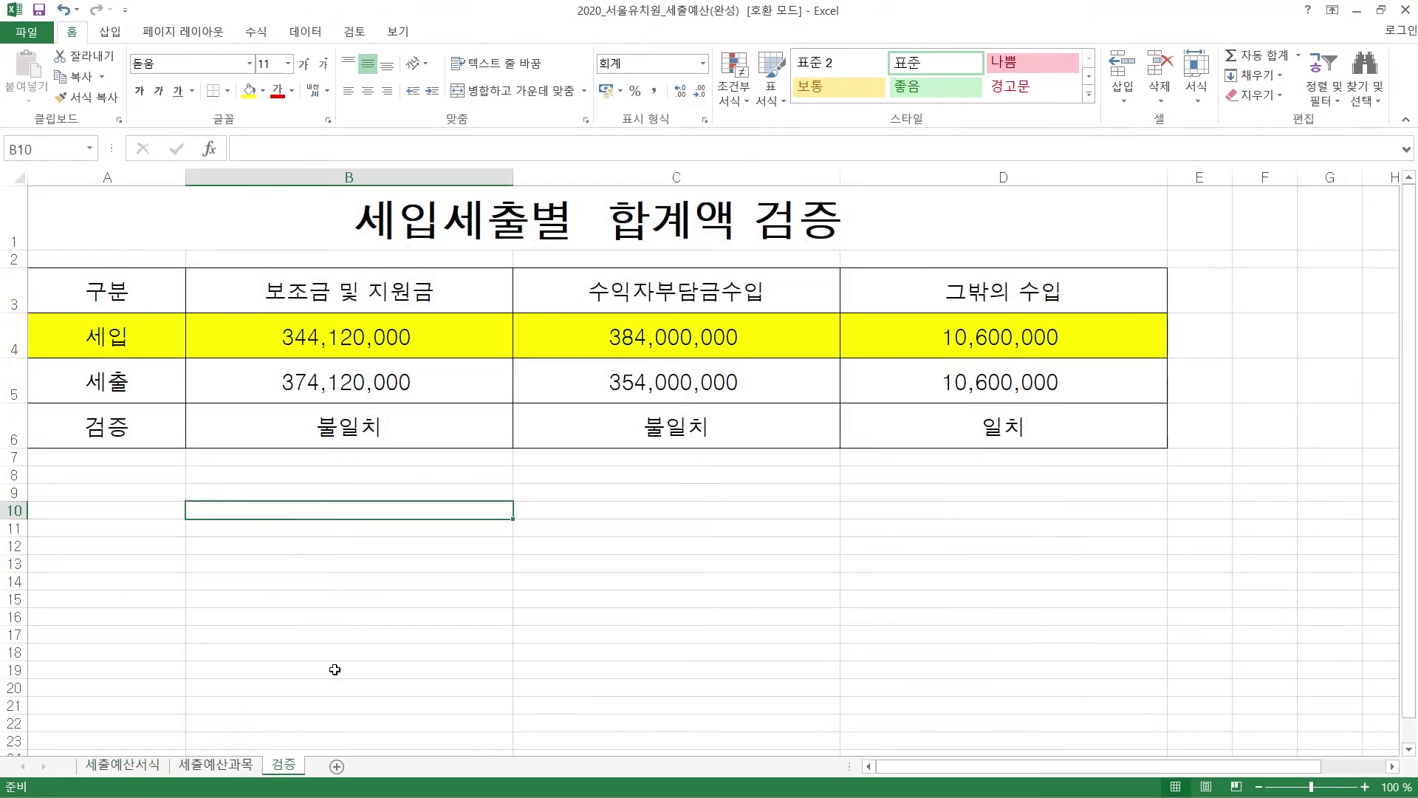
On the 검증 sheet, enter =B4-B5 in B9 and fill the formula across to C9 to calculate the revenue-expenditure differences.
click(319, 494)
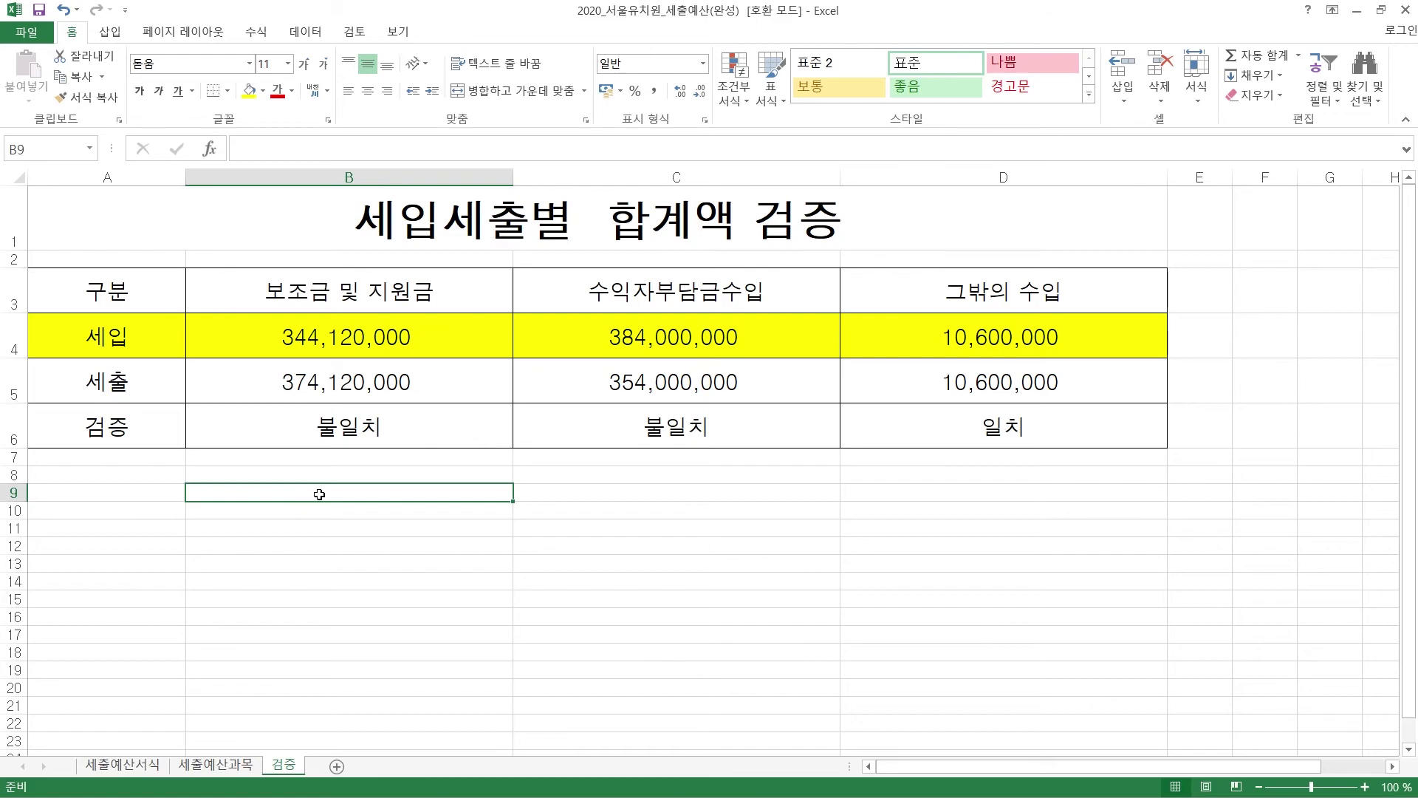
text(=)
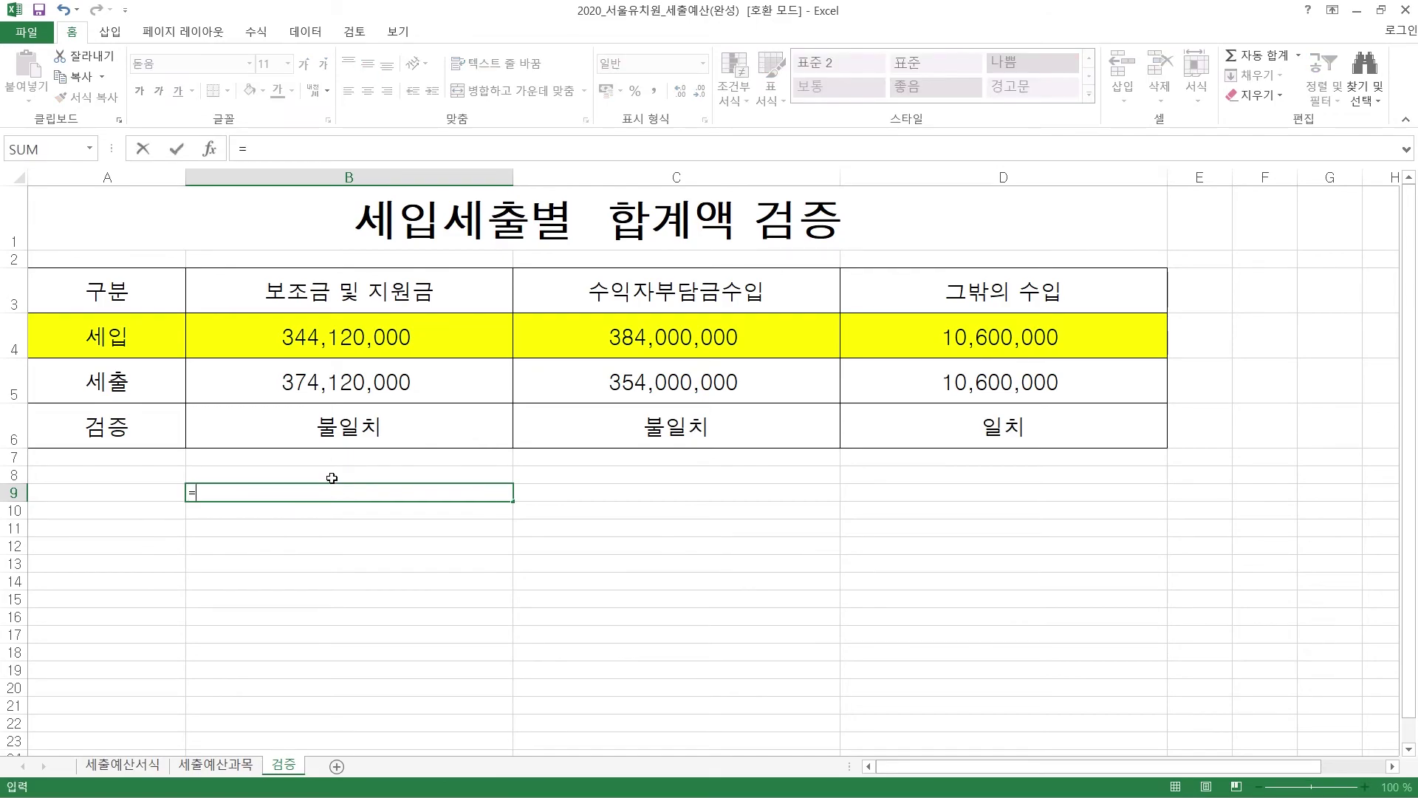
click(321, 341)
text(-)
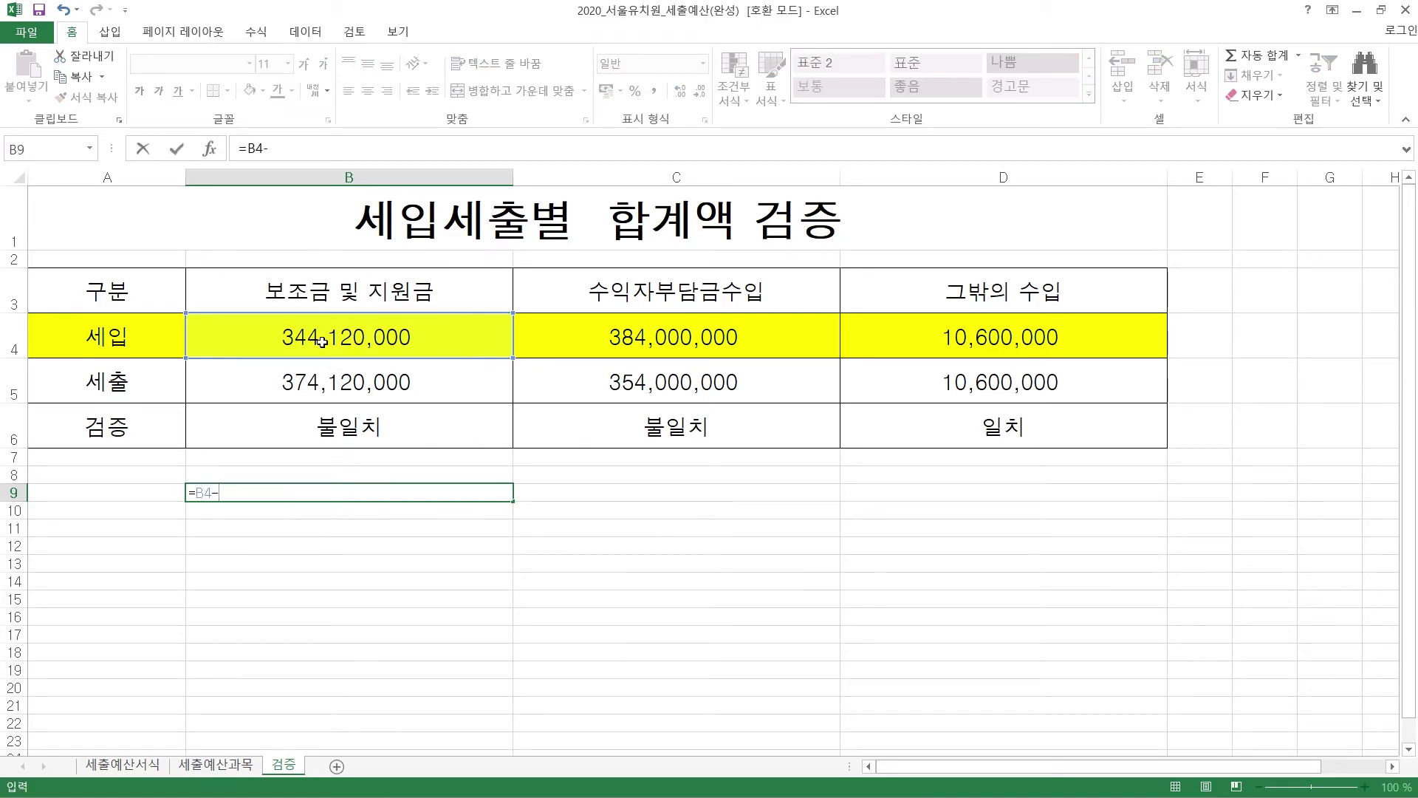
click(349, 381)
key(Return)
click(499, 491)
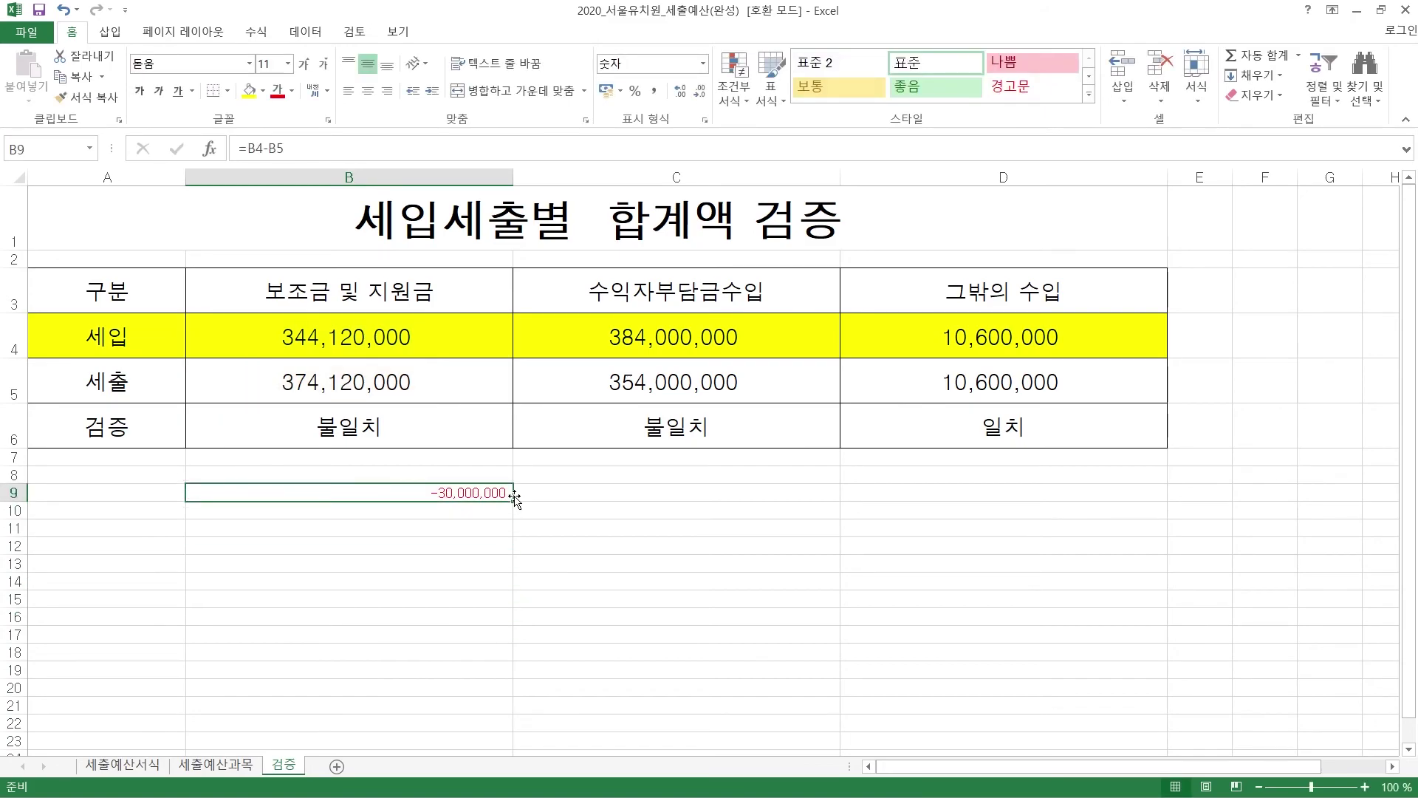
drag(515, 502, 712, 503)
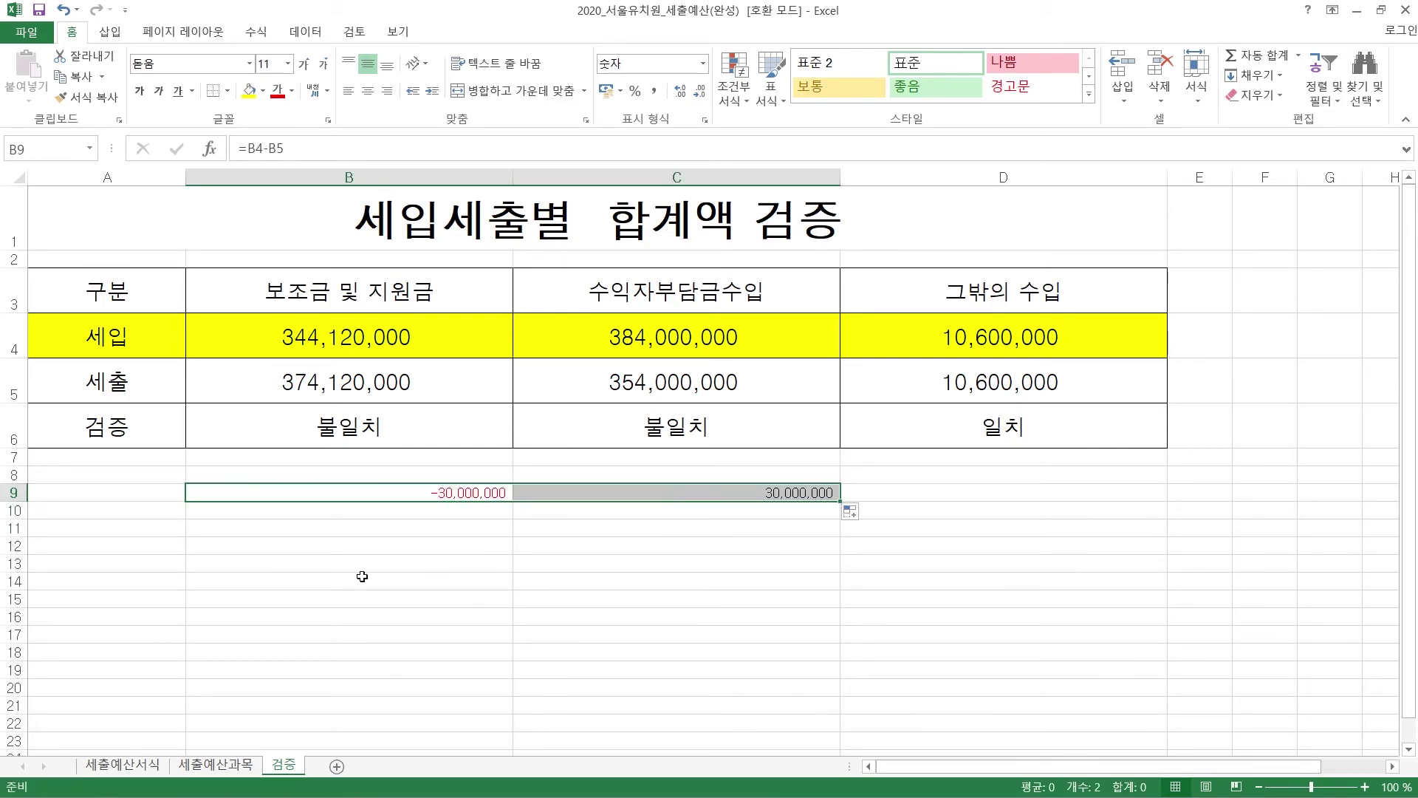
click(418, 534)
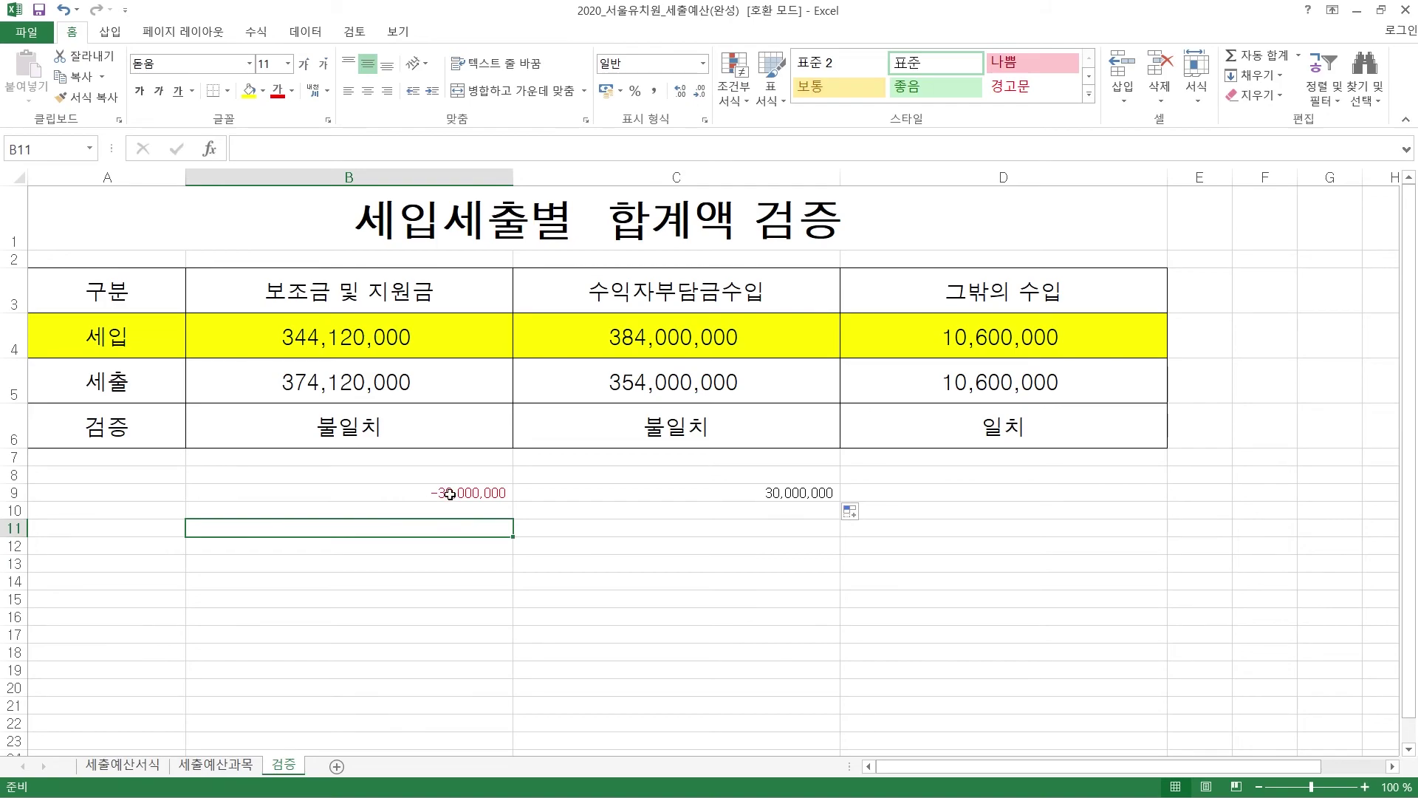
click(631, 495)
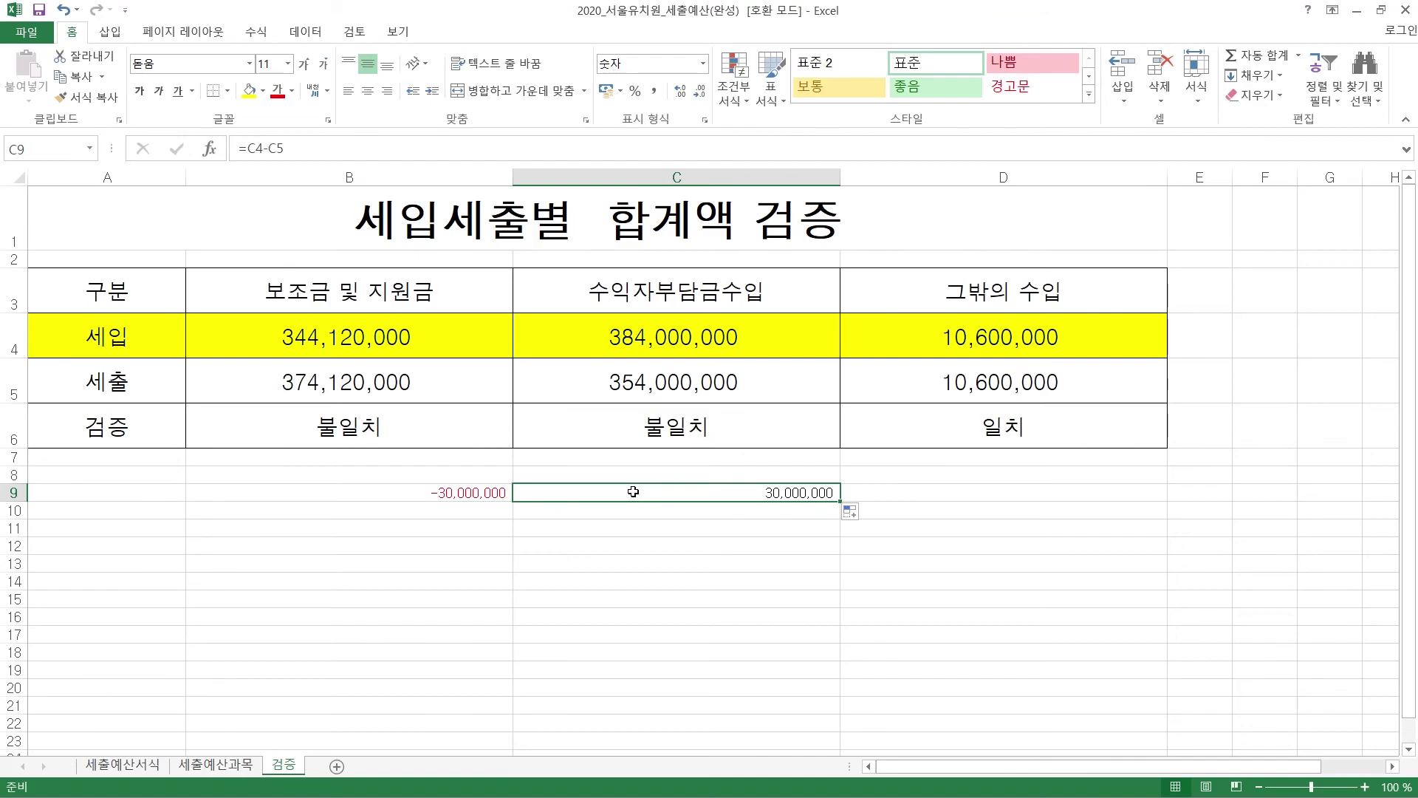
Review the expenditure items on 세출예산서식 for one whose 요구금액 matches the difference between the funding sources.
click(107, 766)
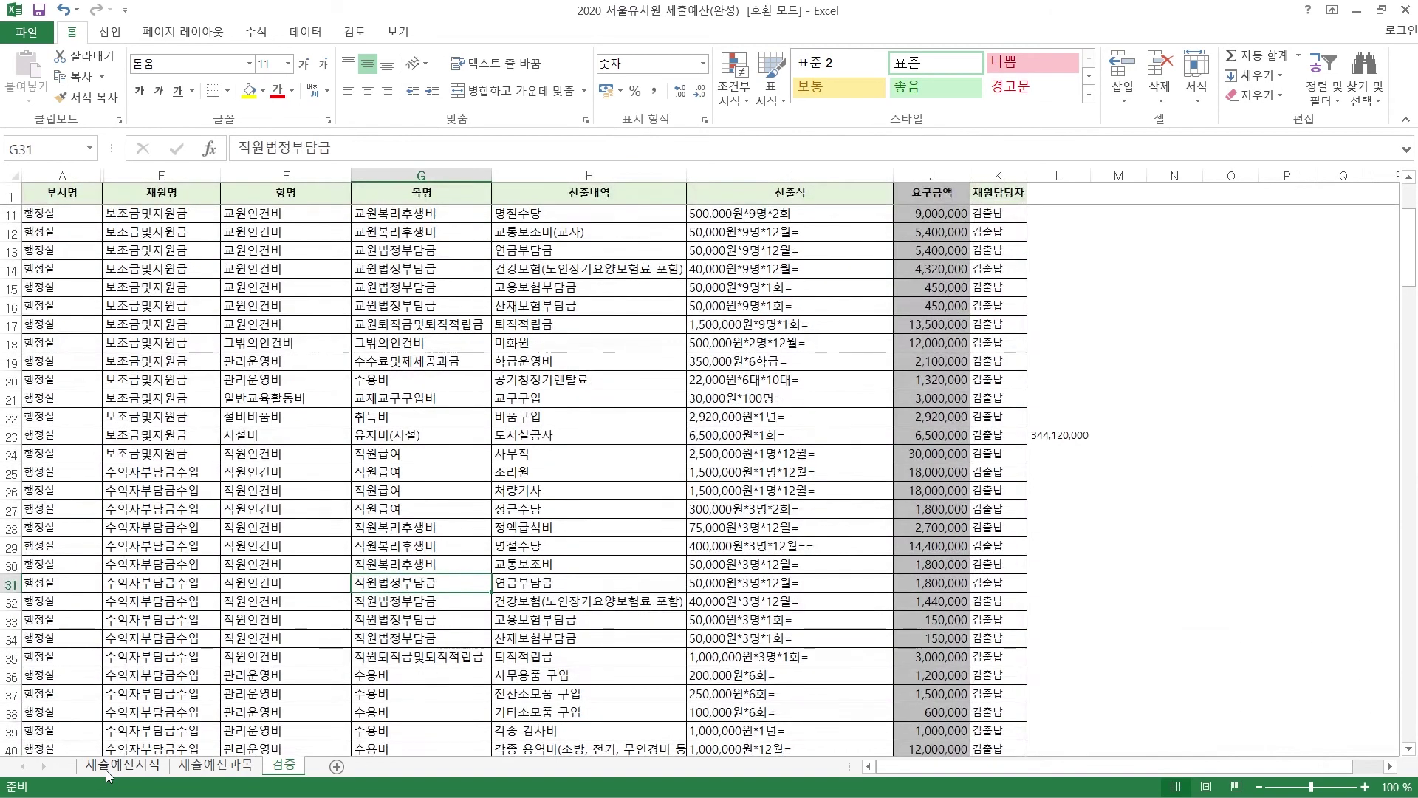
scroll(323, 657, up, 3)
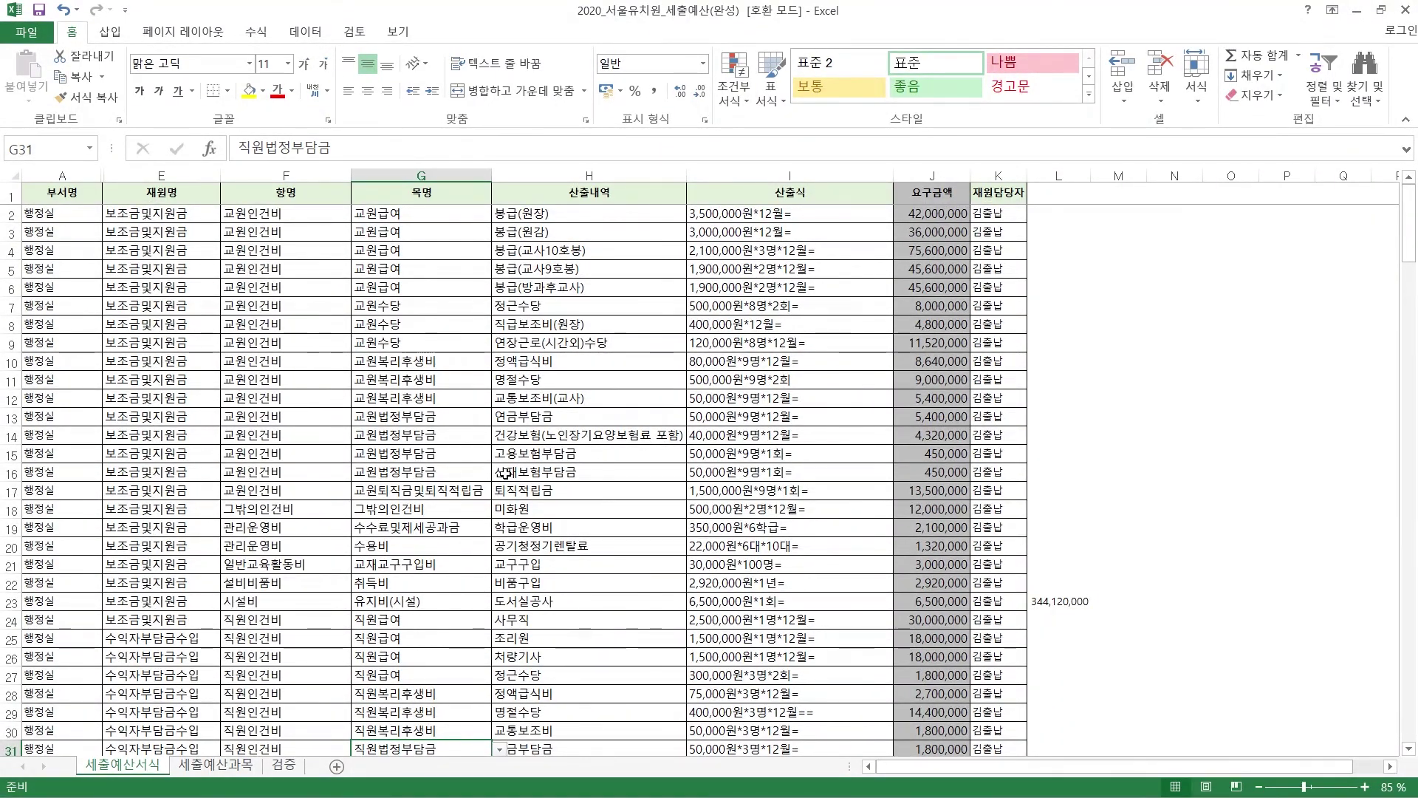
scroll(507, 474, down, 2)
scroll(544, 487, down, 4)
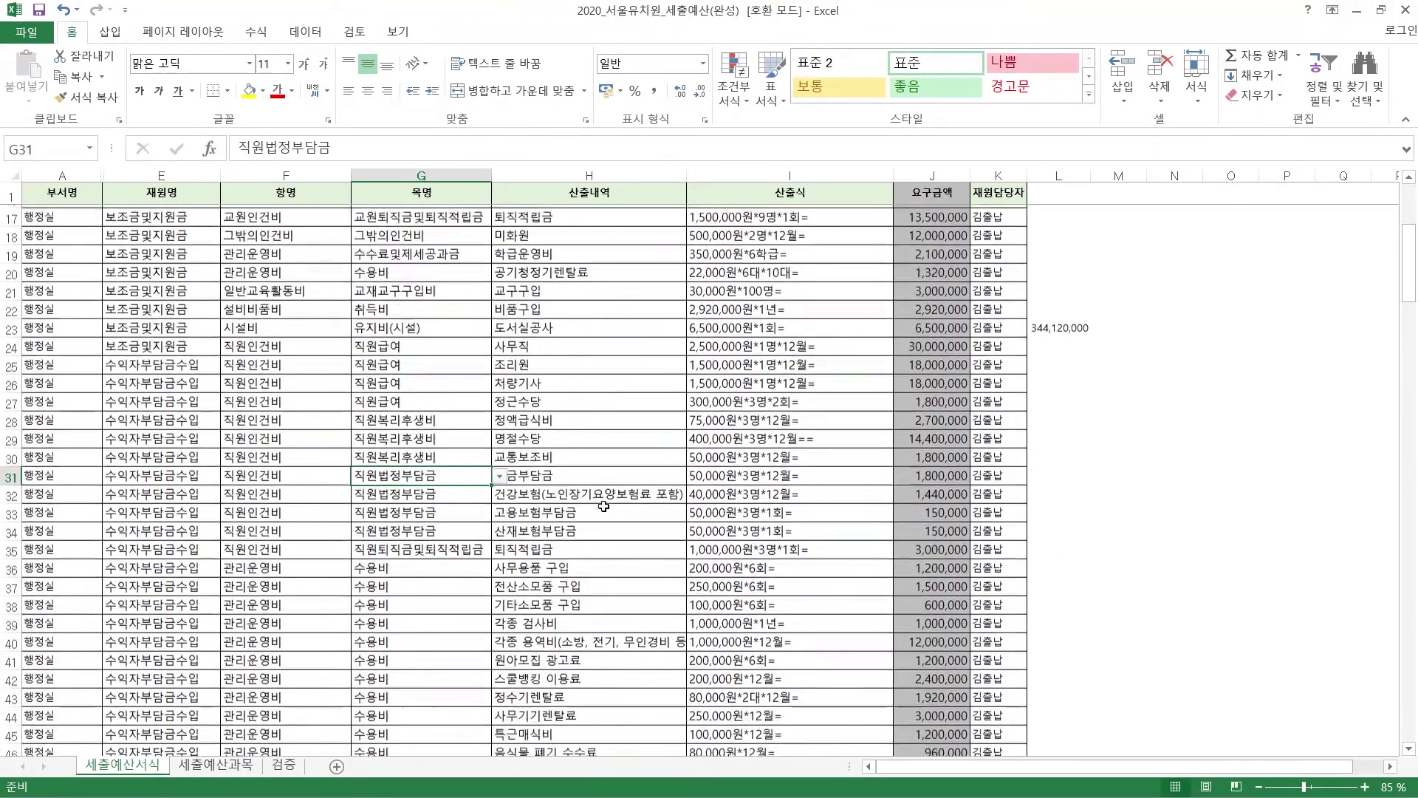
scroll(665, 528, down, 11)
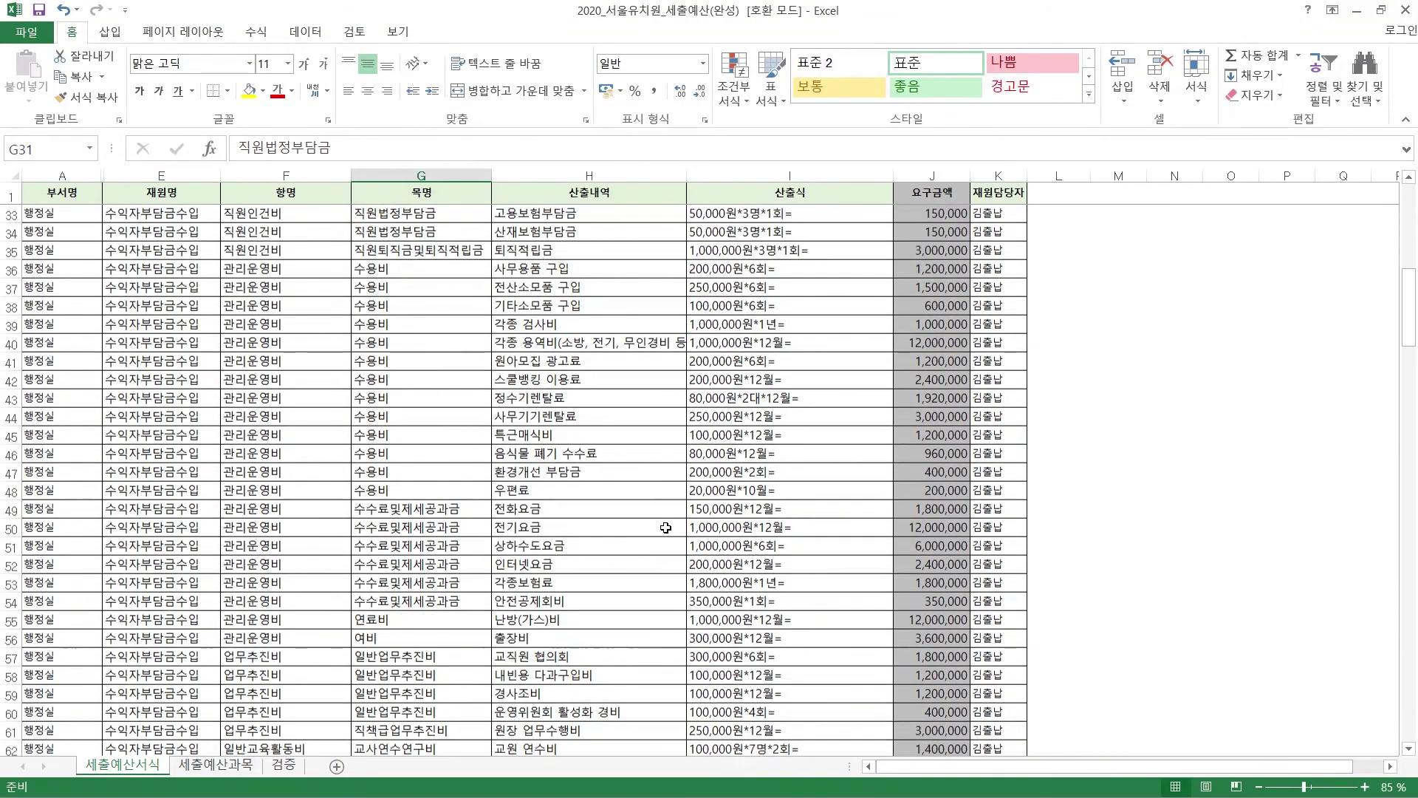
scroll(665, 527, down, 5)
scroll(665, 527, up, 2)
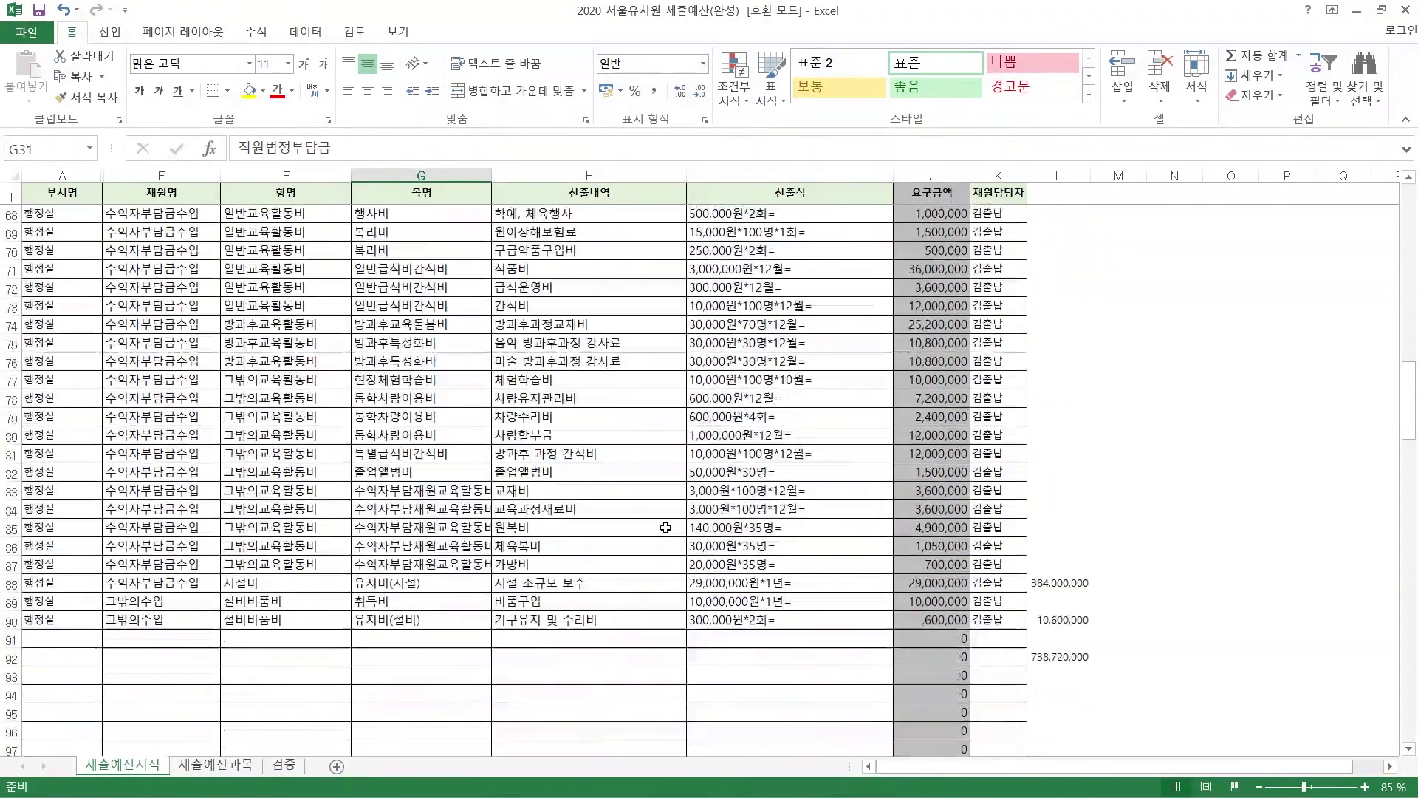
scroll(666, 527, up, 1)
scroll(665, 527, up, 13)
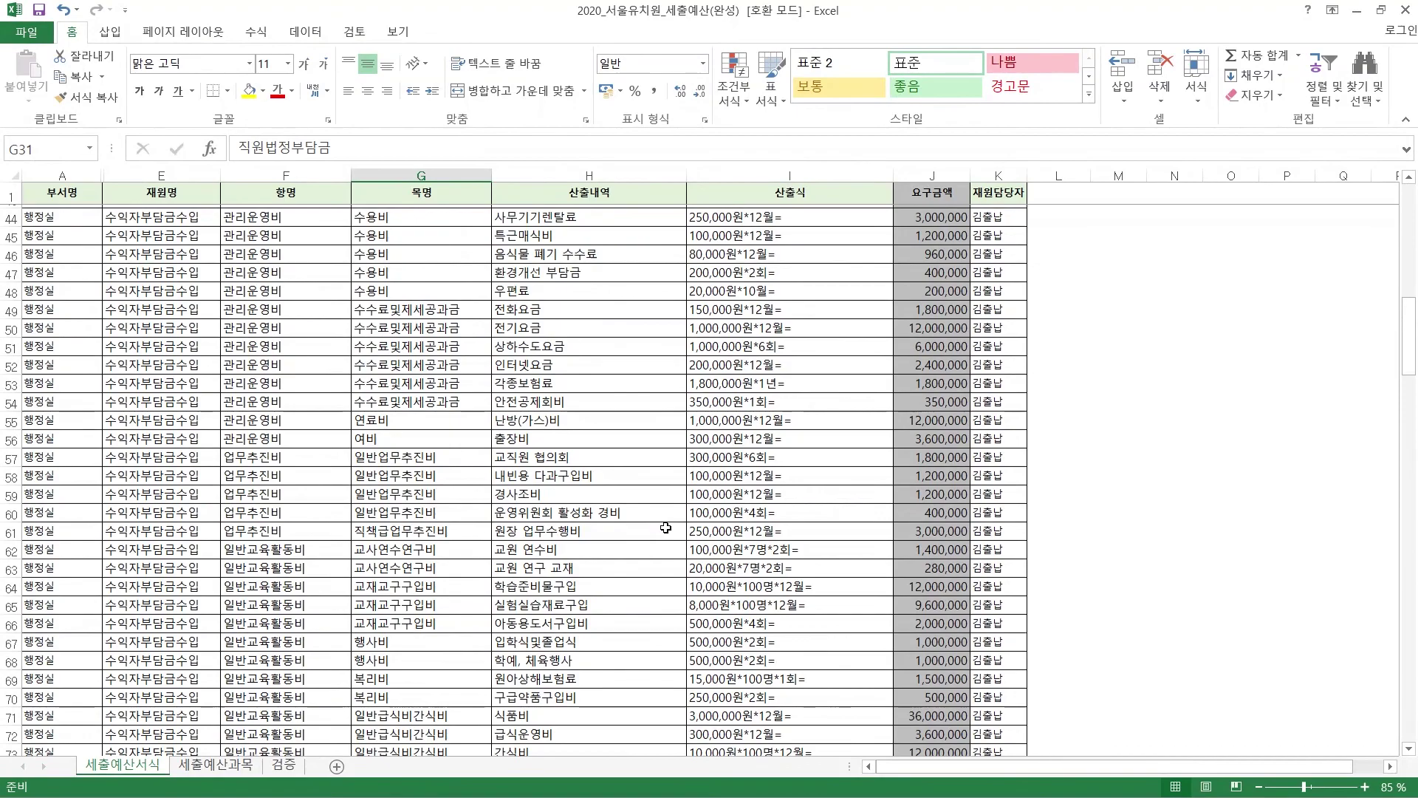
scroll(666, 527, up, 1)
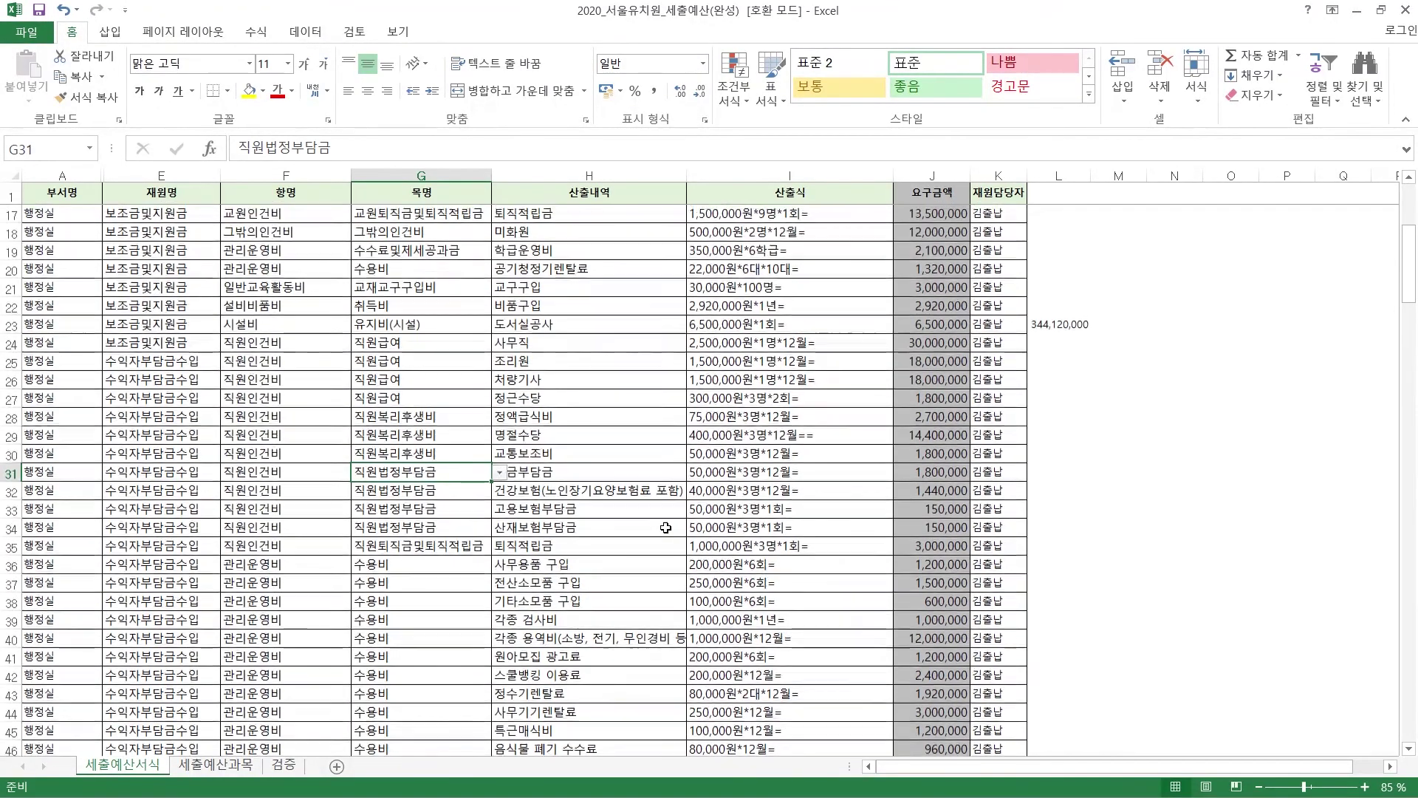
Change the 재원명 of the 사무직 직원급여 item in row 24 to 수익자부담금수입.
click(999, 436)
click(789, 325)
key(Down)
click(924, 344)
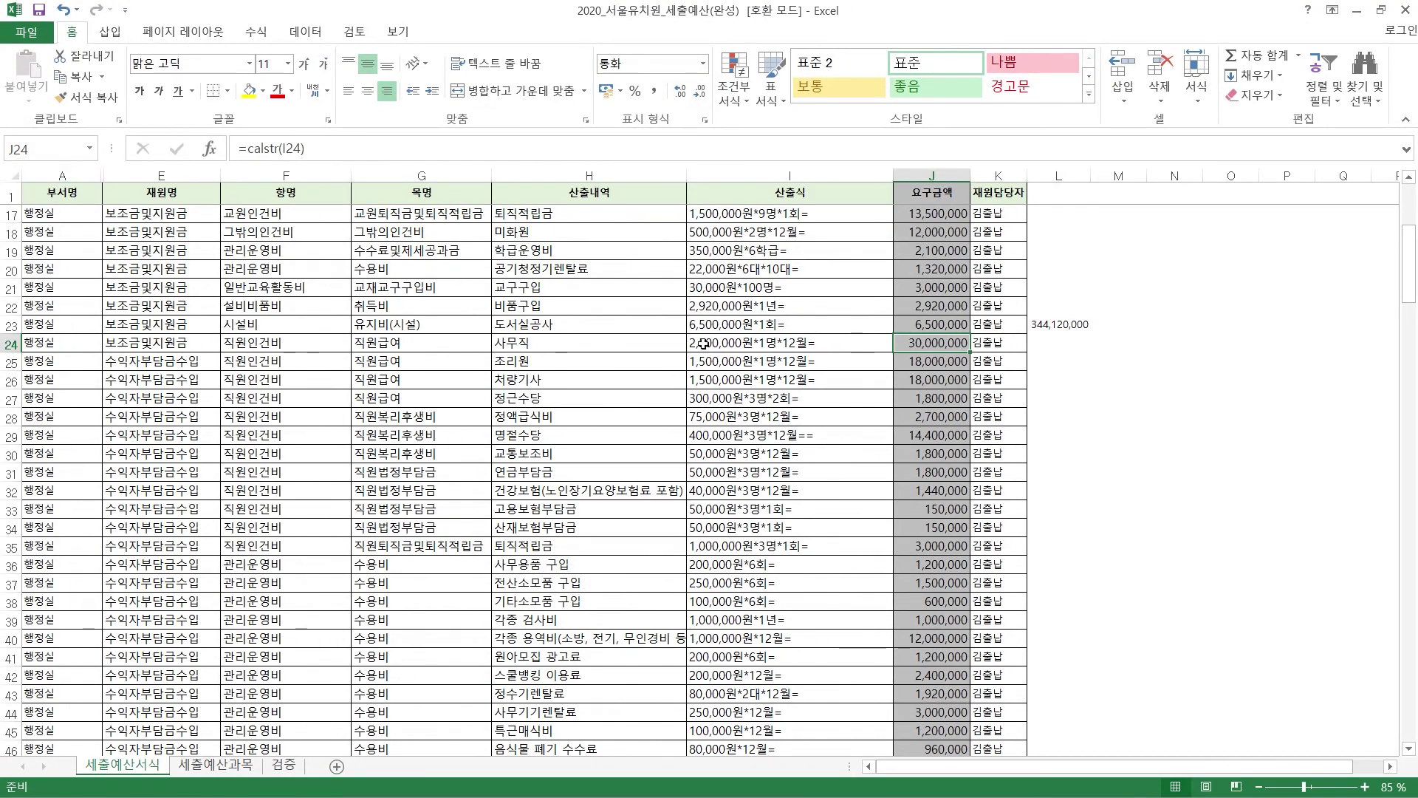
click(200, 344)
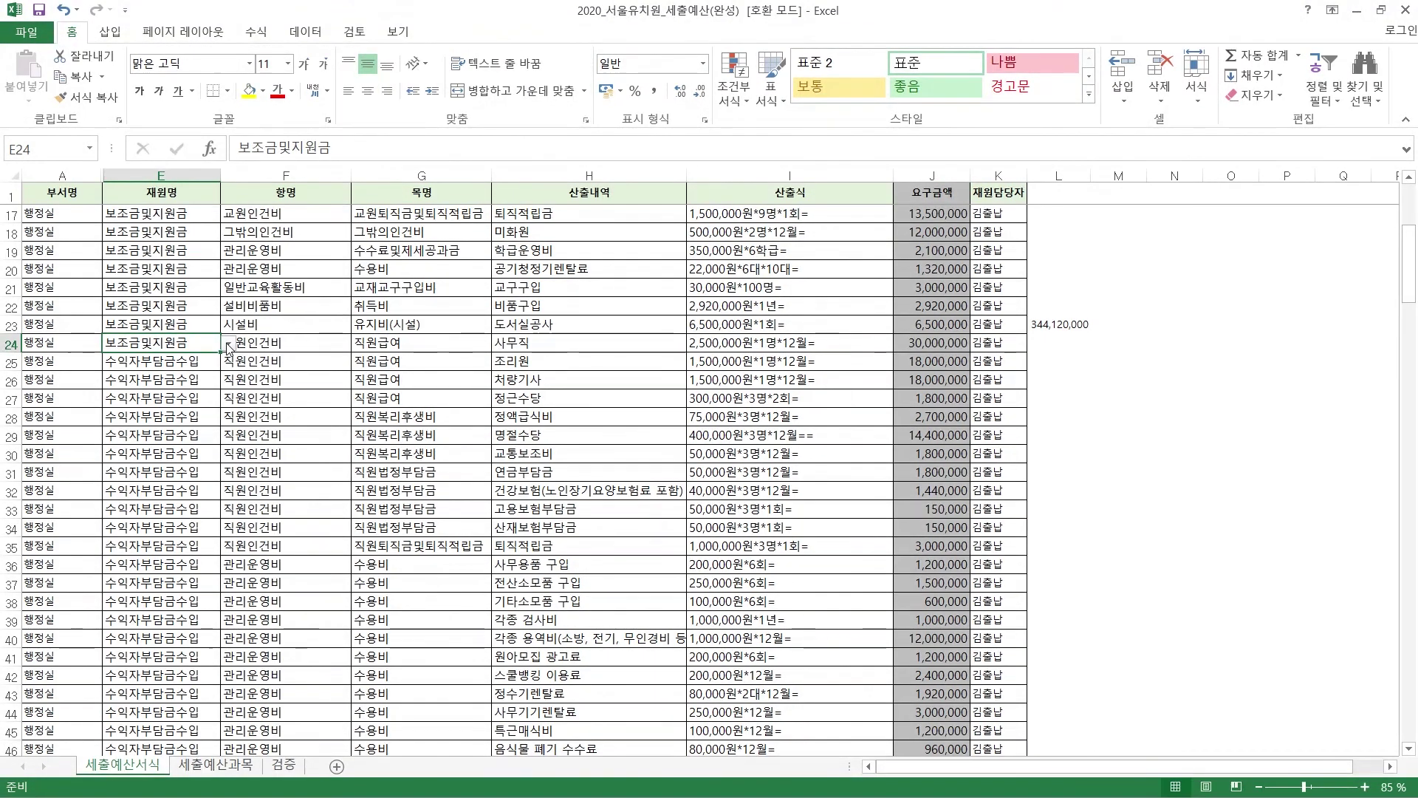
click(227, 344)
click(151, 373)
click(288, 364)
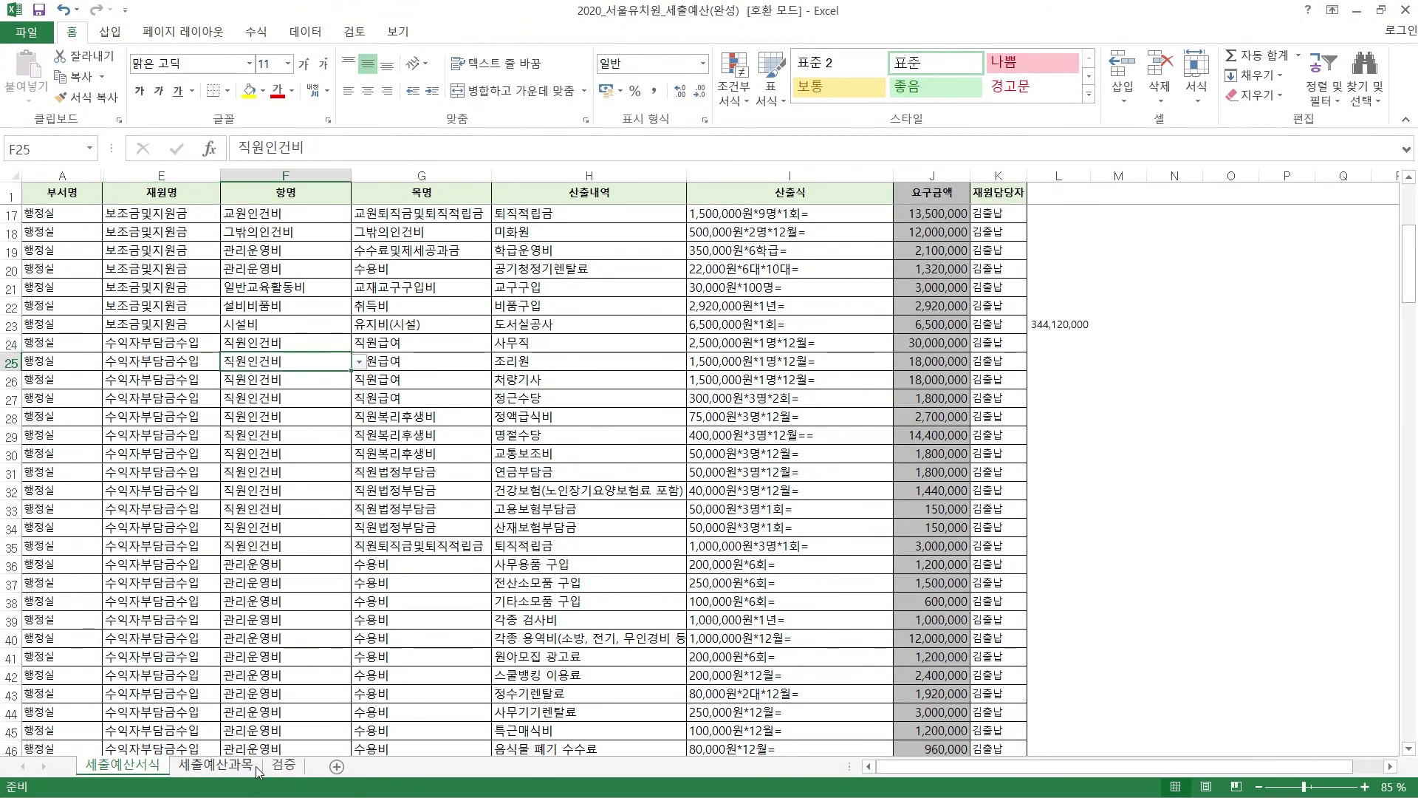
Recheck the 검증 row results for 보조금 및 지원금 and 수익자부담금수입 on the 검증 sheet.
click(293, 768)
click(441, 584)
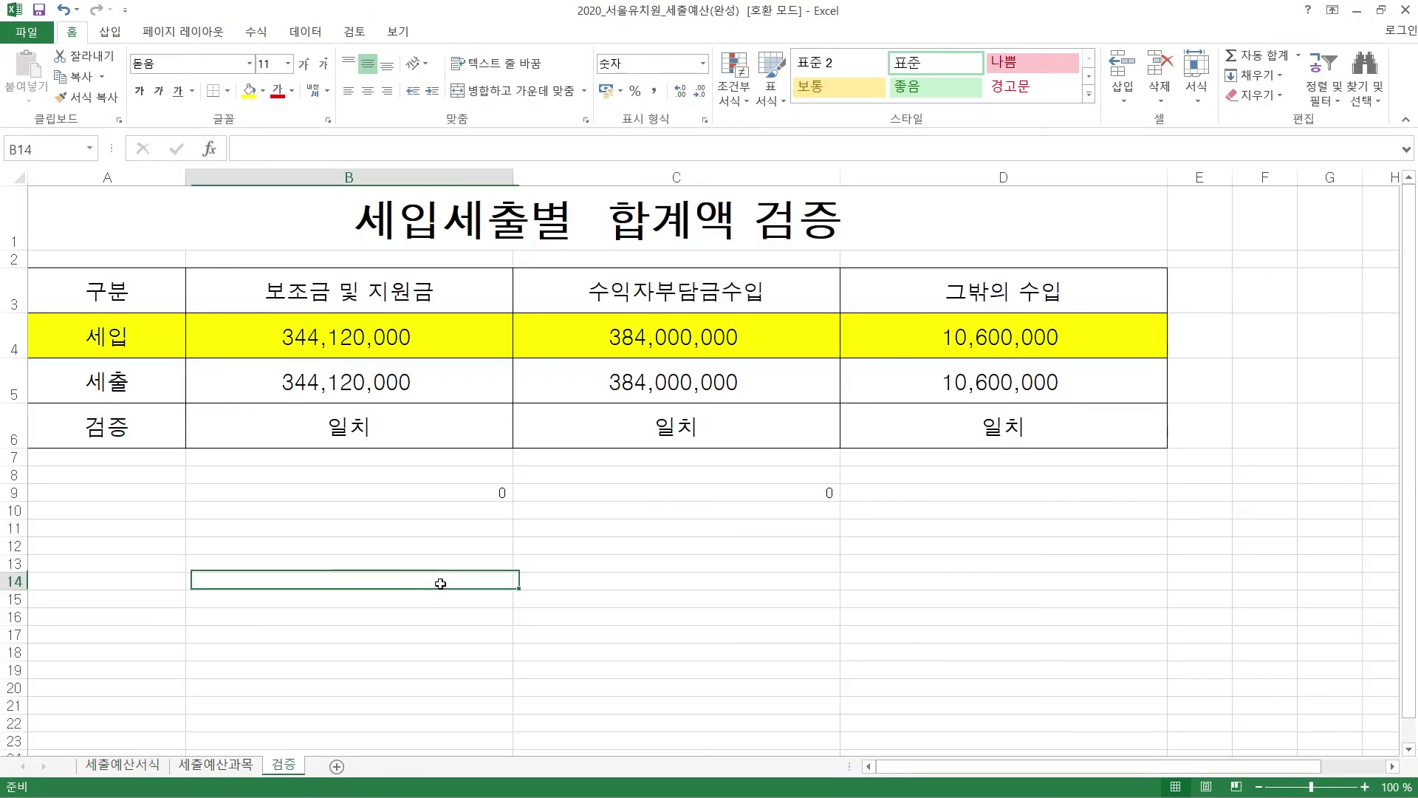
click(413, 424)
click(630, 430)
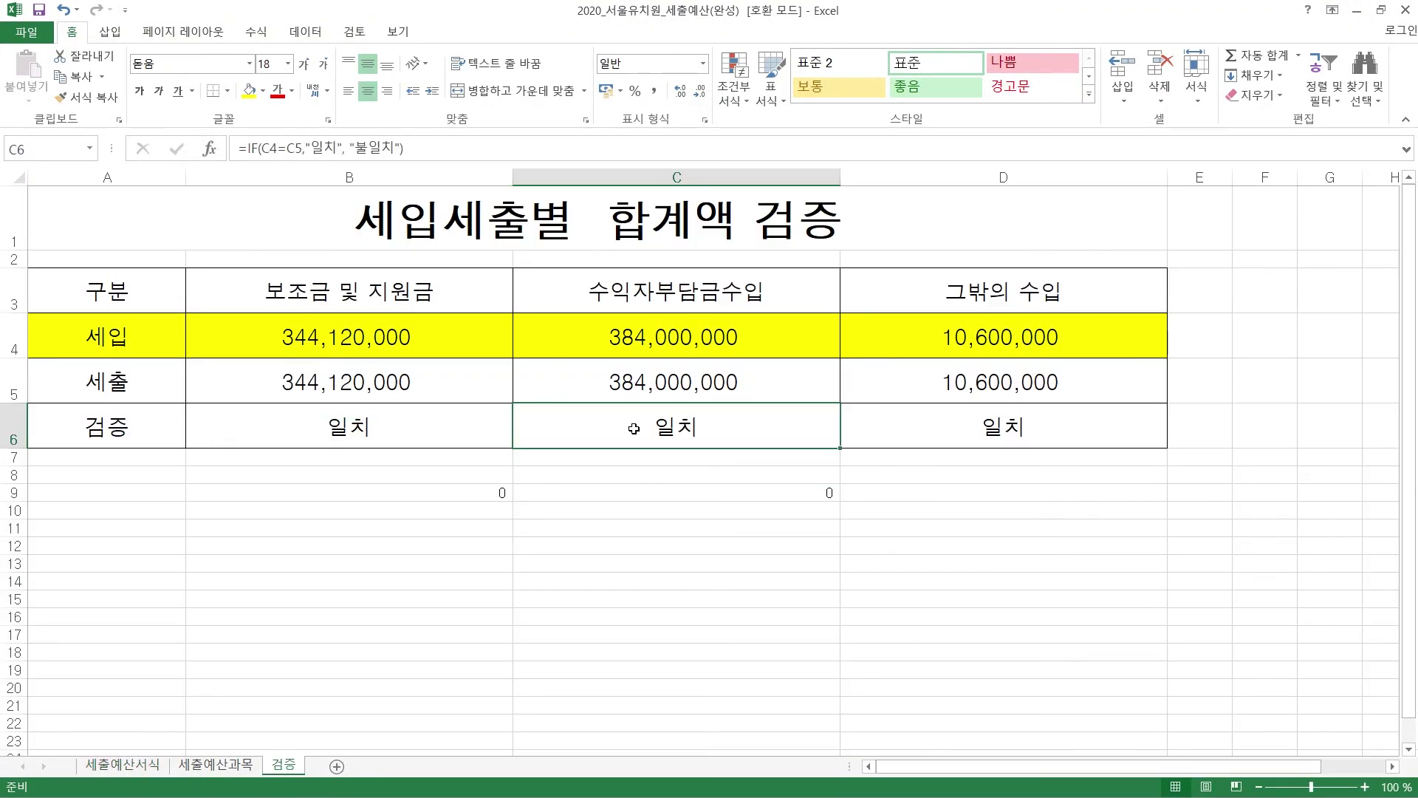
click(696, 508)
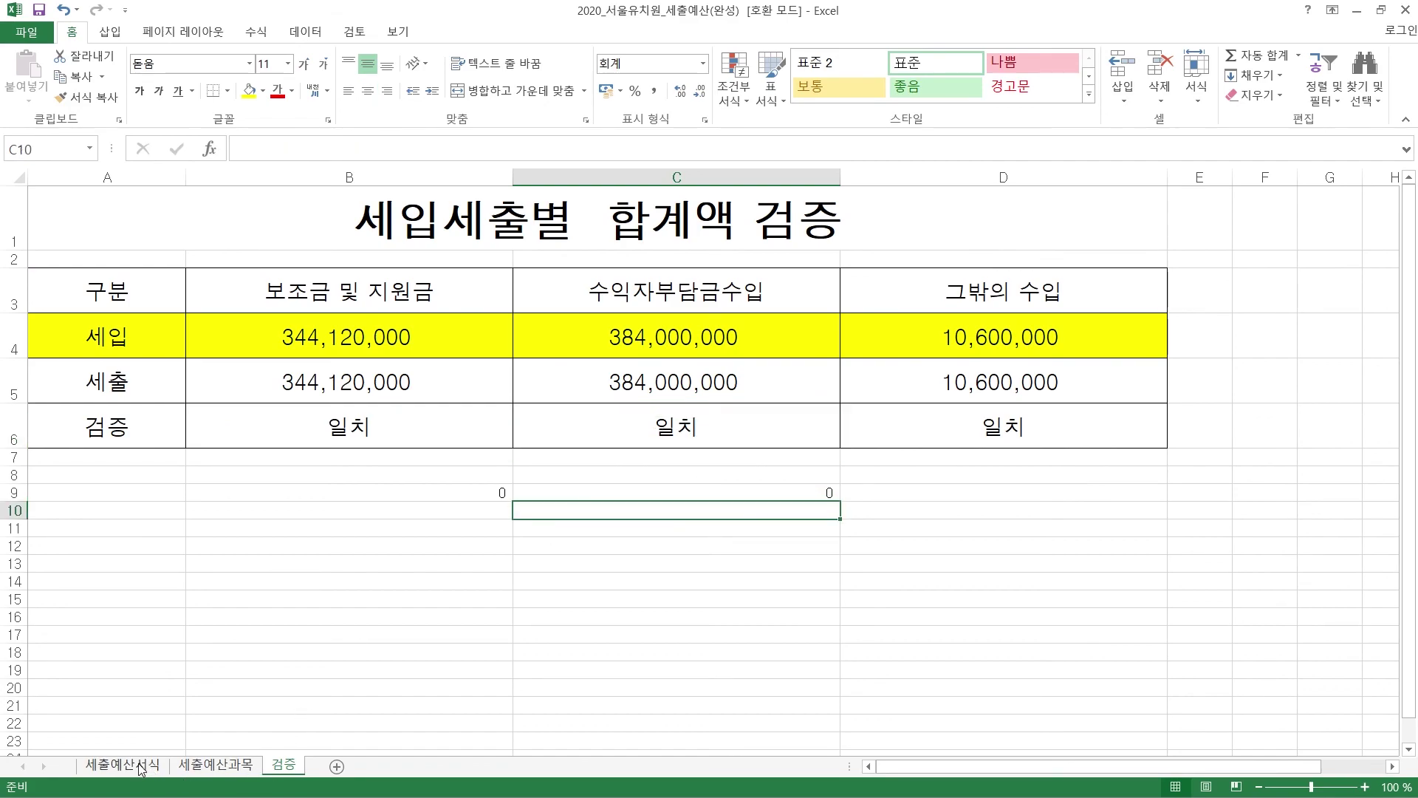